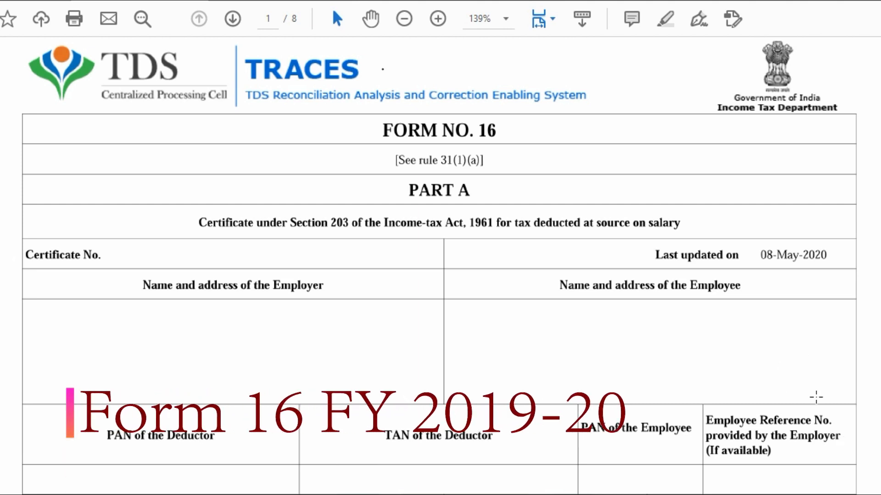
# - Scroll through Form 16 Part A pages 1 and 2 down to the OLTAS status legend
pyautogui.scroll(-4, 854, 337)
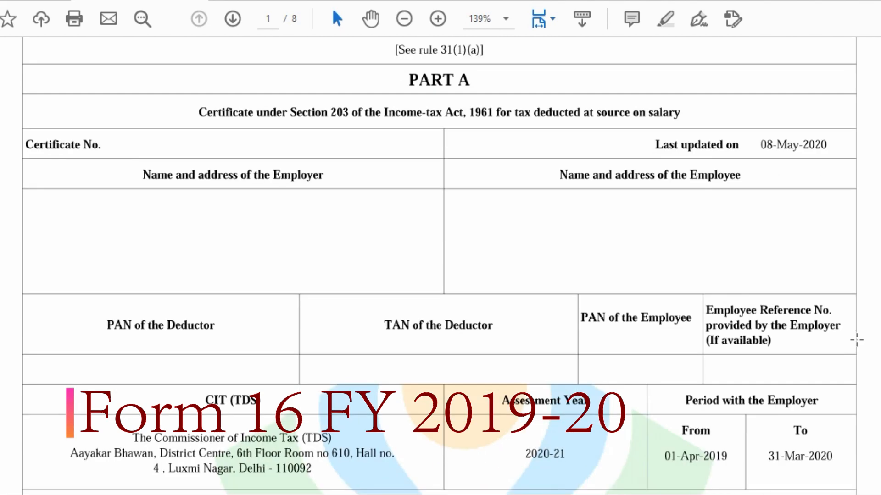
pyautogui.scroll(-4, 856, 340)
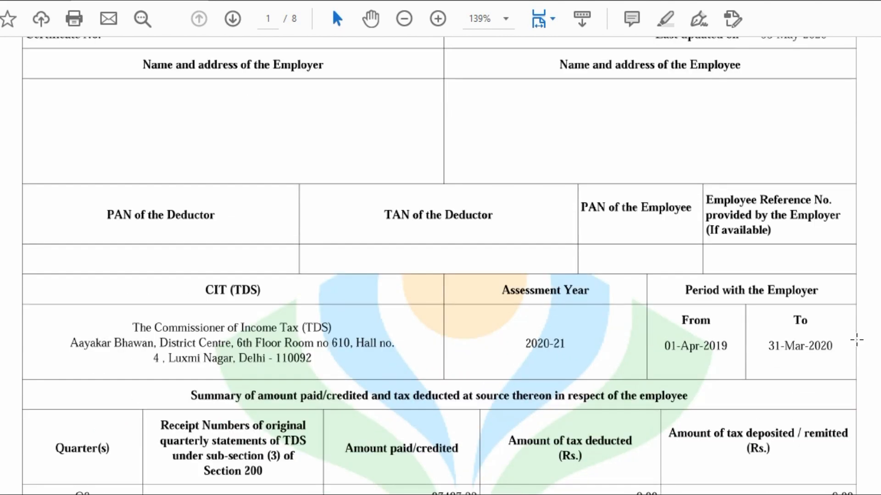
pyautogui.scroll(-5, 855, 340)
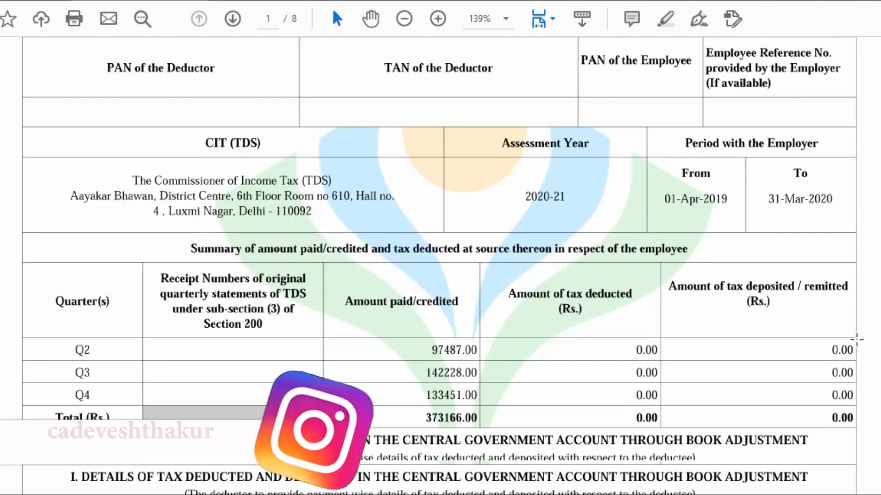
pyautogui.scroll(-1, 856, 340)
pyautogui.scroll(-1, 855, 340)
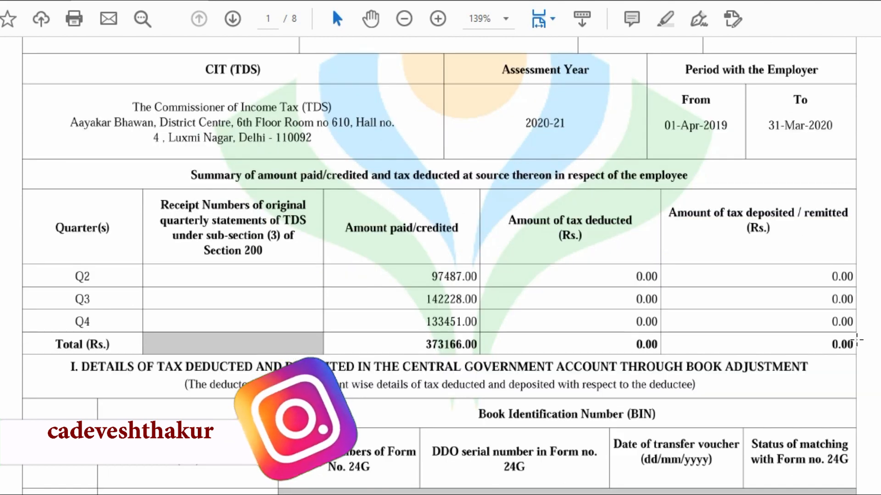
pyautogui.scroll(-1, 856, 340)
pyautogui.scroll(-1, 856, 340)
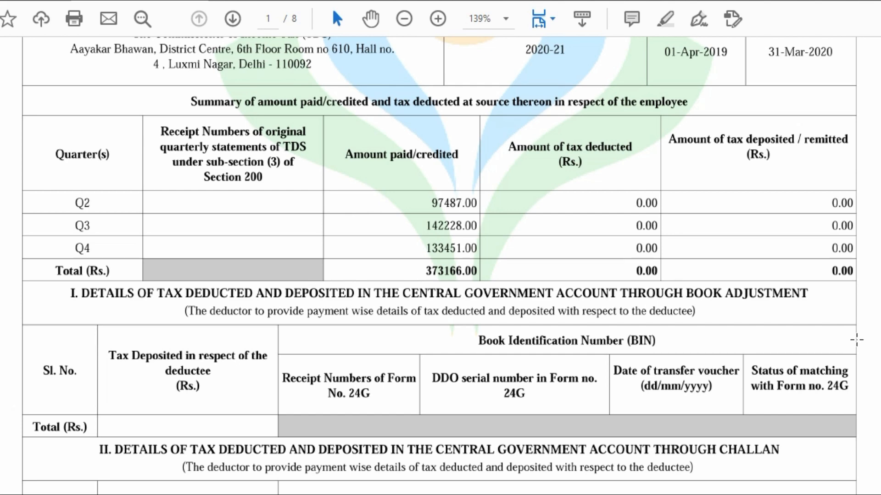
pyautogui.scroll(-1, 855, 340)
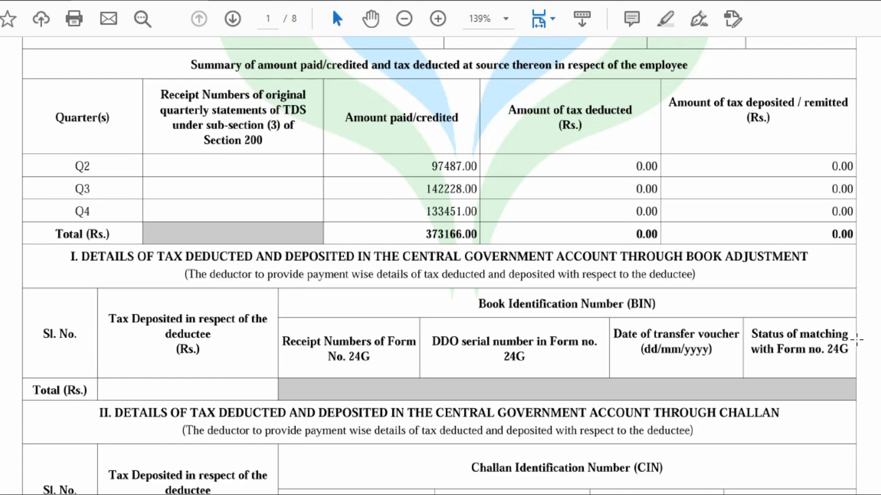
pyautogui.scroll(-4, 856, 340)
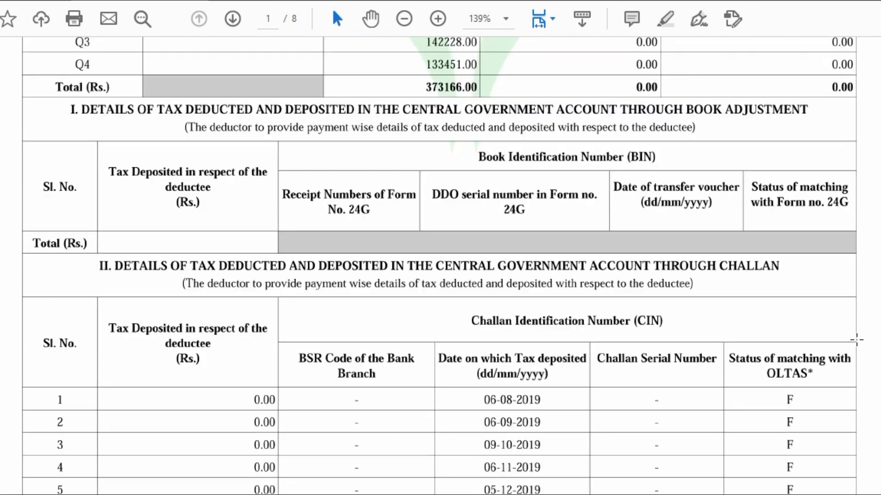
pyautogui.scroll(-9, 855, 339)
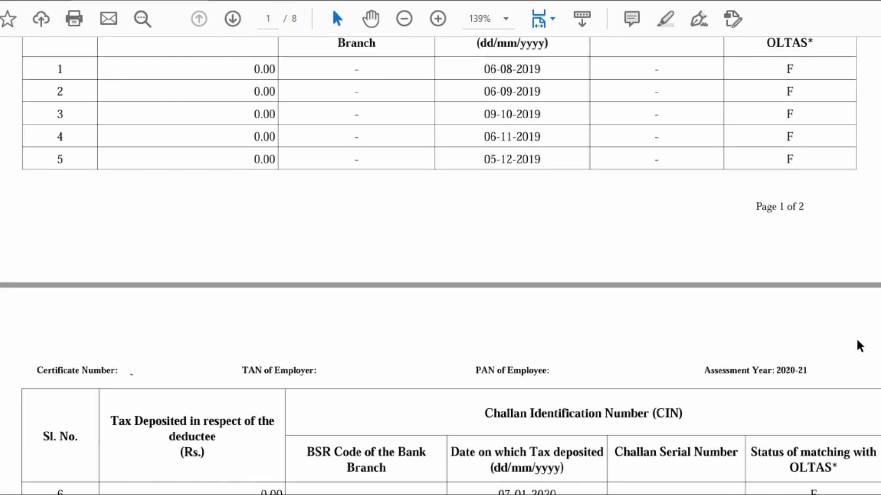
pyautogui.scroll(-14, 857, 340)
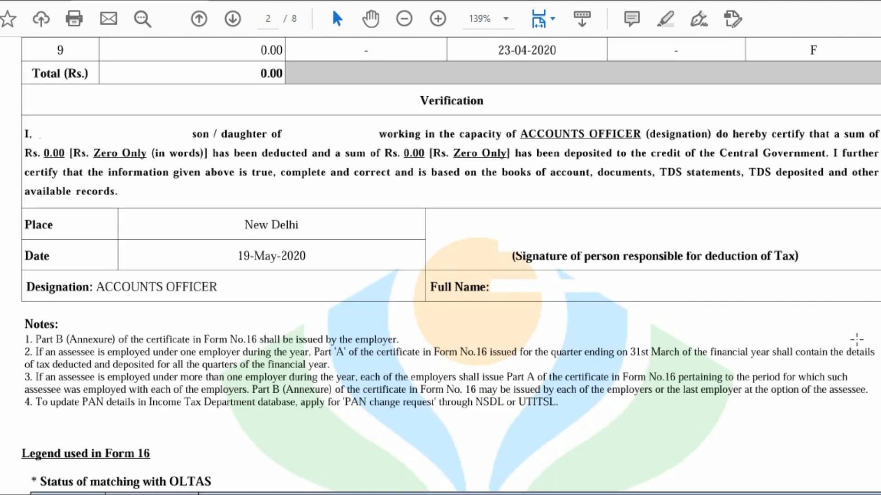
pyautogui.scroll(-16, 856, 340)
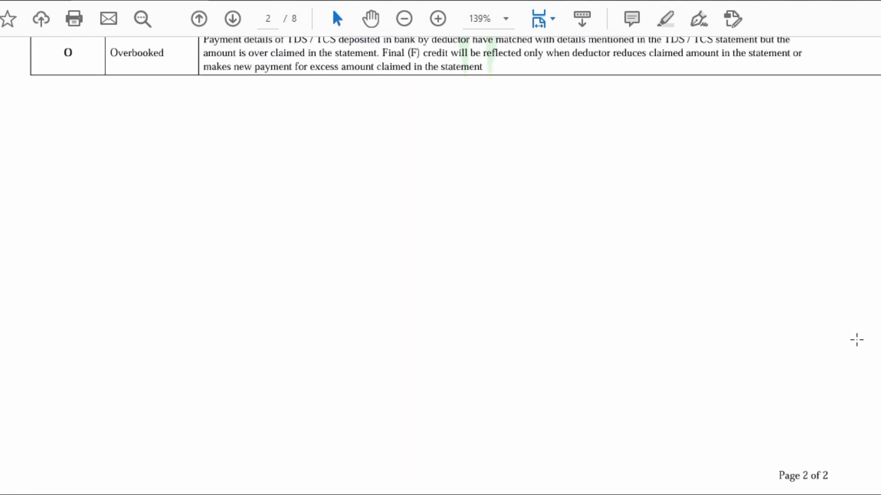
pyautogui.scroll(-16, 857, 340)
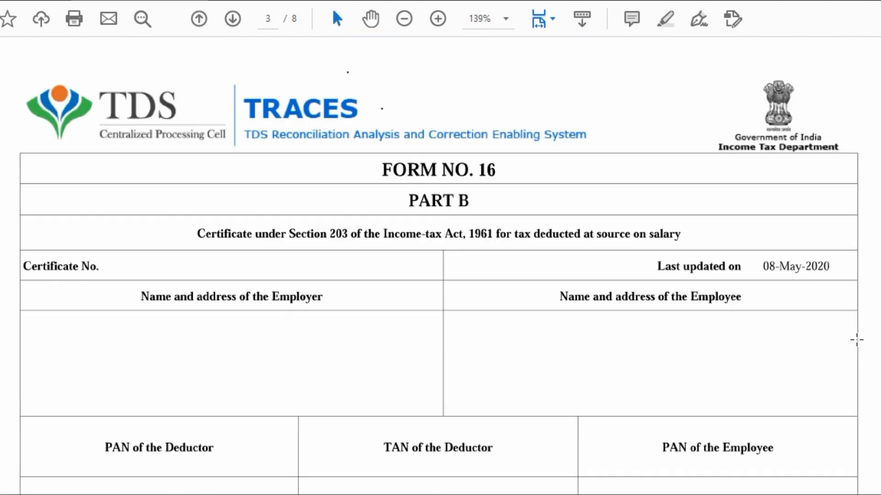
# - Highlight the 2020-21 assessment year at the top of the Part B certificate
pyautogui.scroll(-2, 856, 340)
pyautogui.scroll(-1, 856, 340)
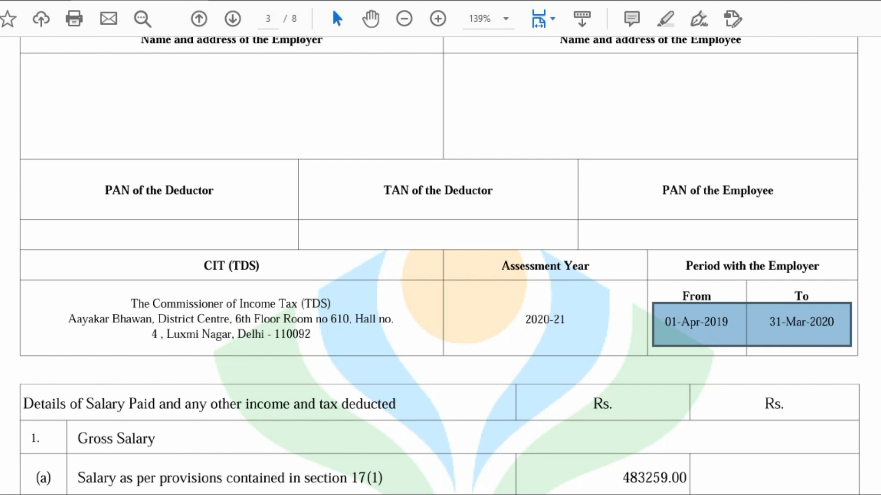
pyautogui.moveTo(512, 309); pyautogui.dragTo(590, 341)
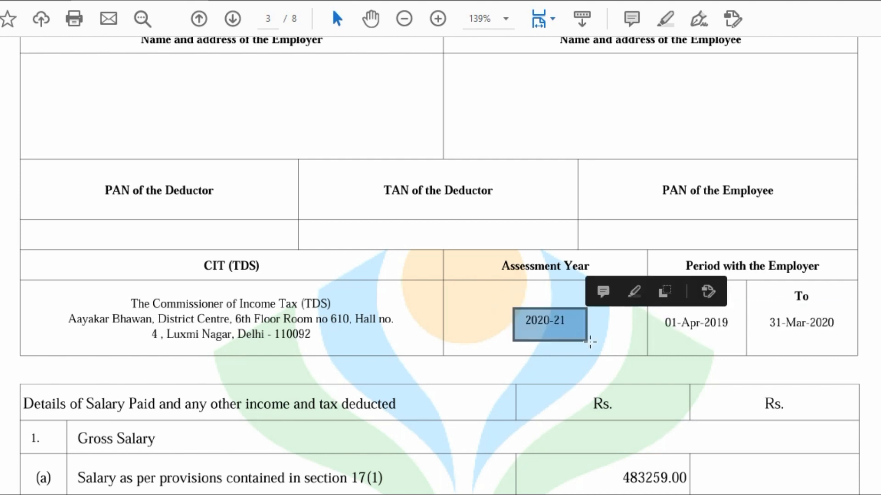
# - Scroll to the gross salary rows: 483259.00 salary, 17080.00 perquisites, 500339.00 total
pyautogui.scroll(-5, 785, 403)
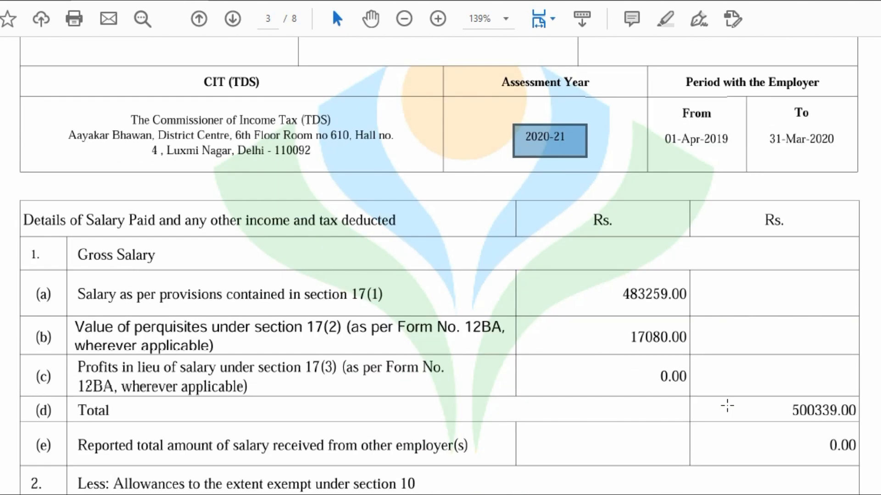
pyautogui.scroll(-1, 727, 406)
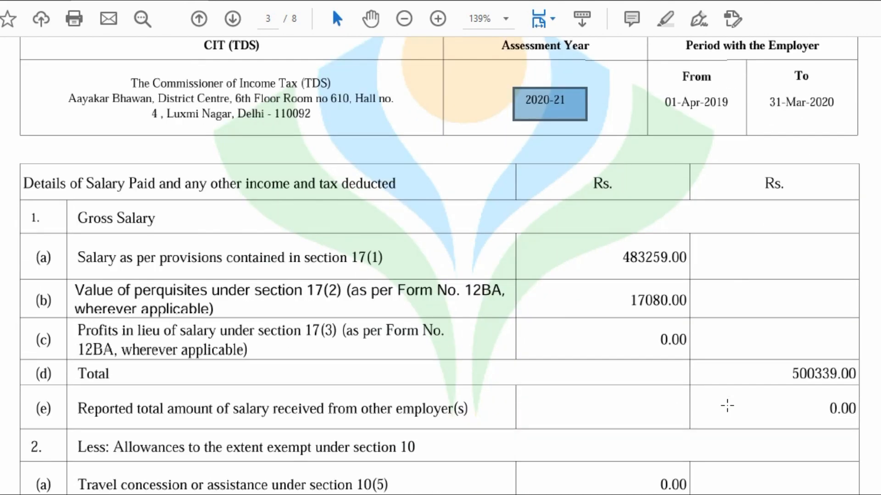
pyautogui.scroll(-2, 726, 405)
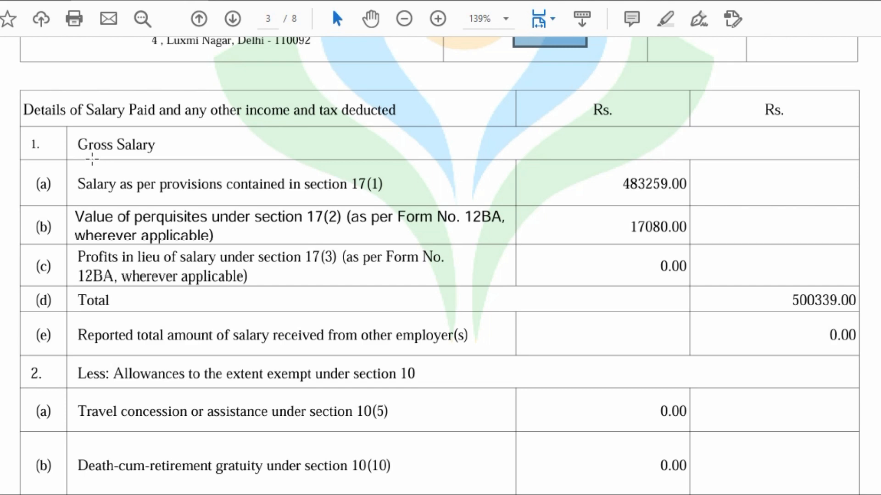
# - Scroll past section 10 allowances to page 4's 50000.00 section 16 deductions
pyautogui.scroll(-3, 94, 184)
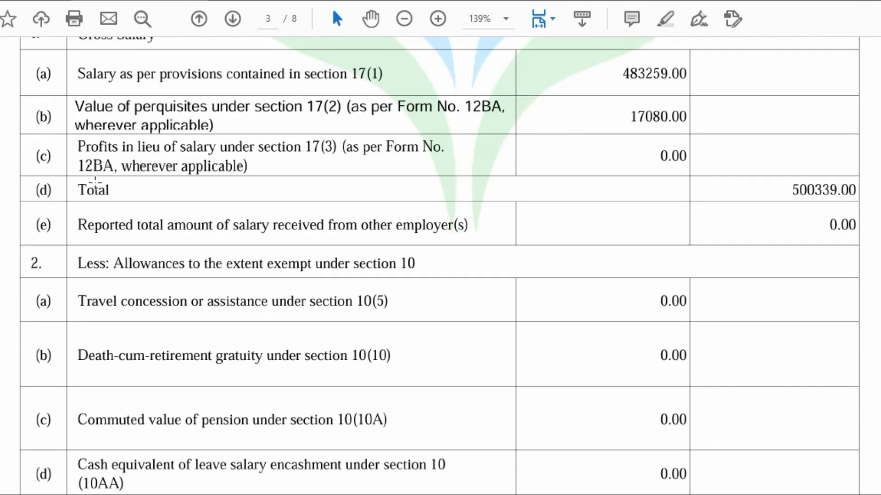
pyautogui.scroll(-2, 95, 184)
pyautogui.scroll(-5, 95, 183)
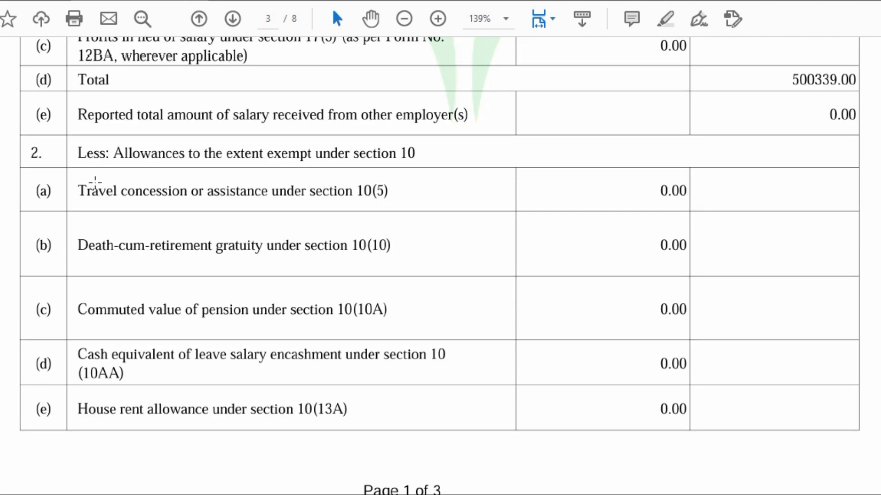
pyautogui.scroll(-6, 95, 184)
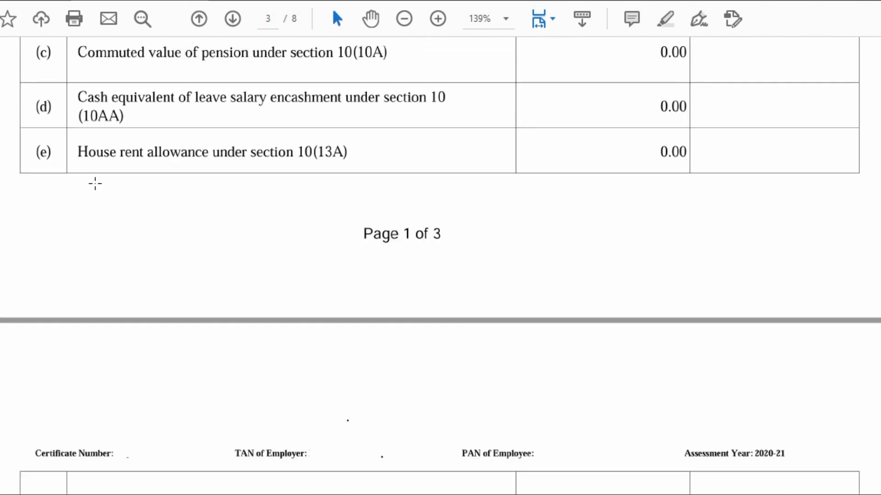
pyautogui.scroll(-5, 95, 184)
pyautogui.scroll(-6, 94, 184)
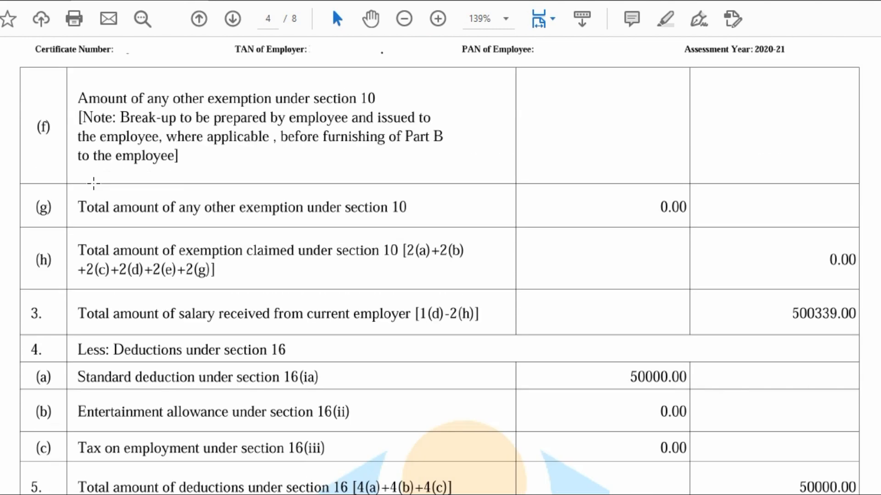
pyautogui.scroll(-1, 94, 184)
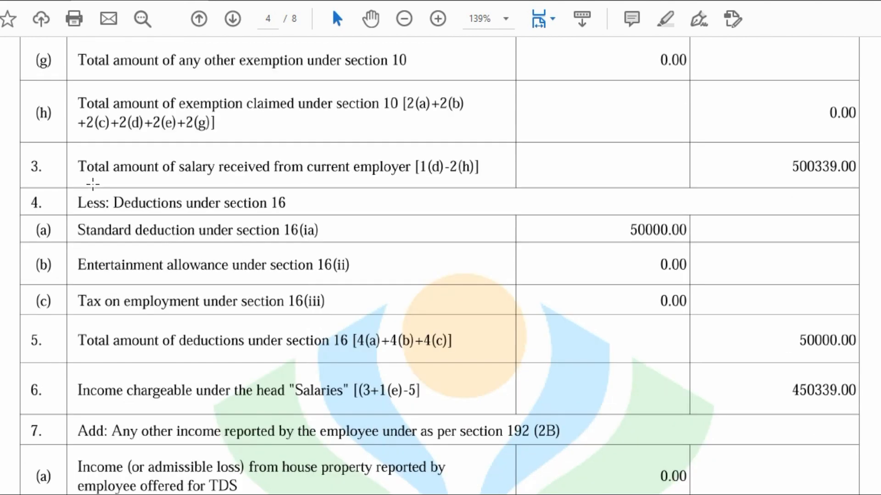
pyautogui.scroll(-2, 93, 184)
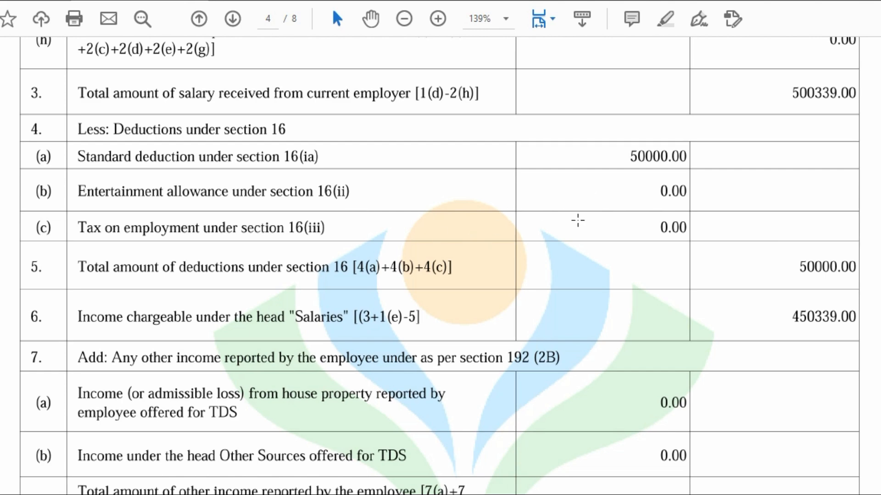
# - Highlight the 0.00 tax on employment and 450339.00 salary income, then scroll to gross total income
pyautogui.moveTo(597, 209); pyautogui.dragTo(711, 250)
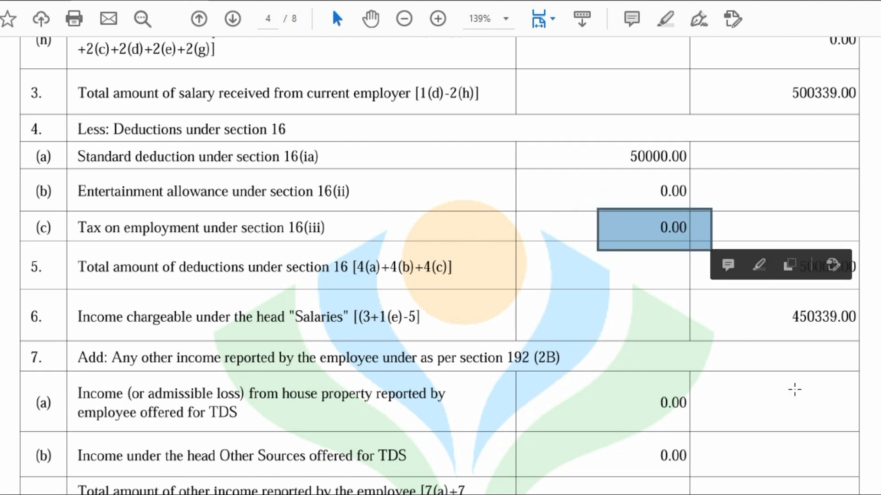
pyautogui.scroll(-4, 793, 388)
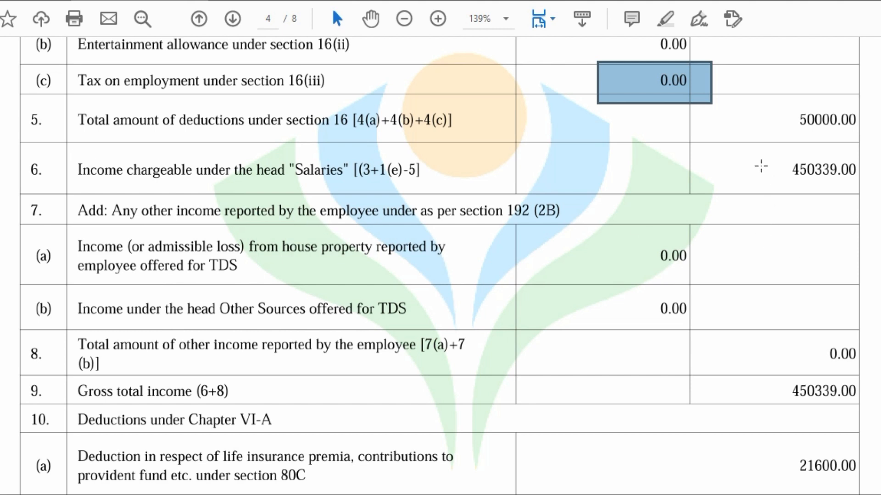
pyautogui.moveTo(768, 148); pyautogui.dragTo(860, 190)
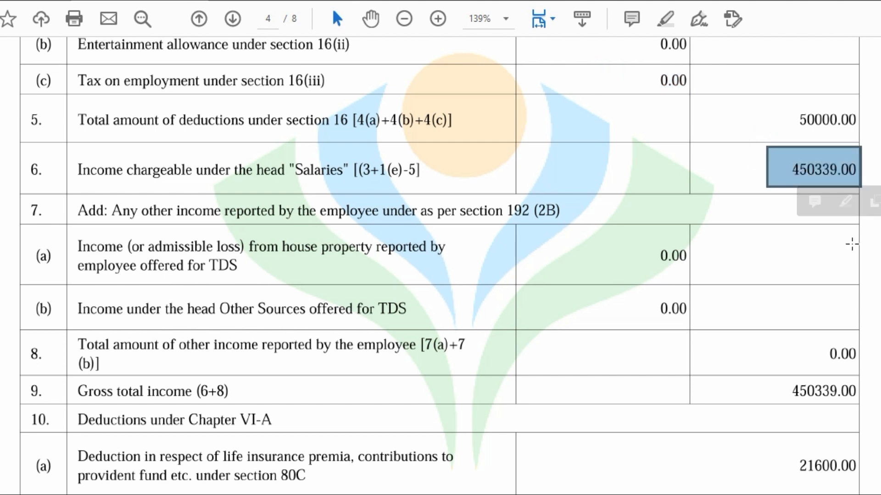
pyautogui.scroll(-2, 852, 244)
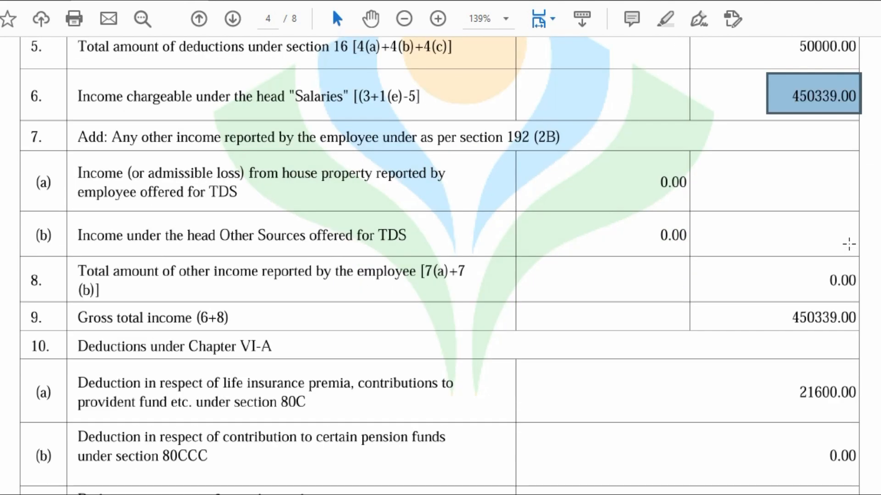
pyautogui.scroll(-1, 849, 244)
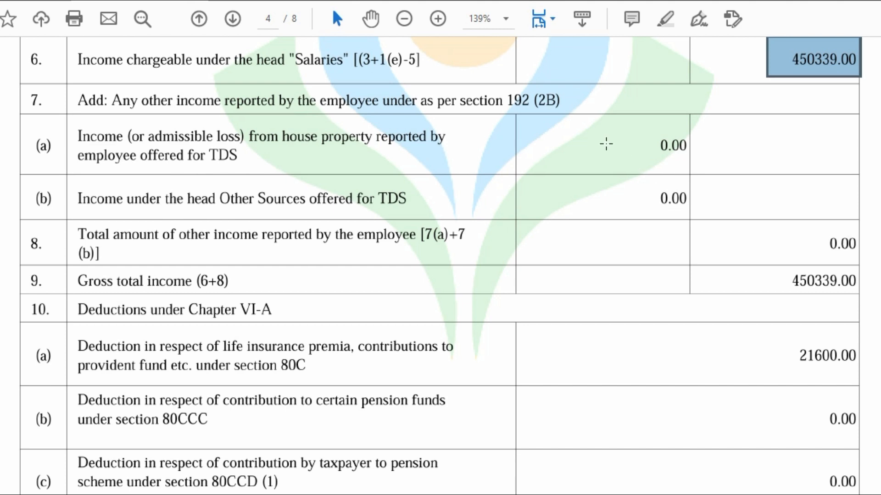
# - Box the 0.00 house-property and other-sources incomes in rows 7(a) and 7(b), then scroll to page 5
pyautogui.moveTo(594, 121); pyautogui.dragTo(693, 166)
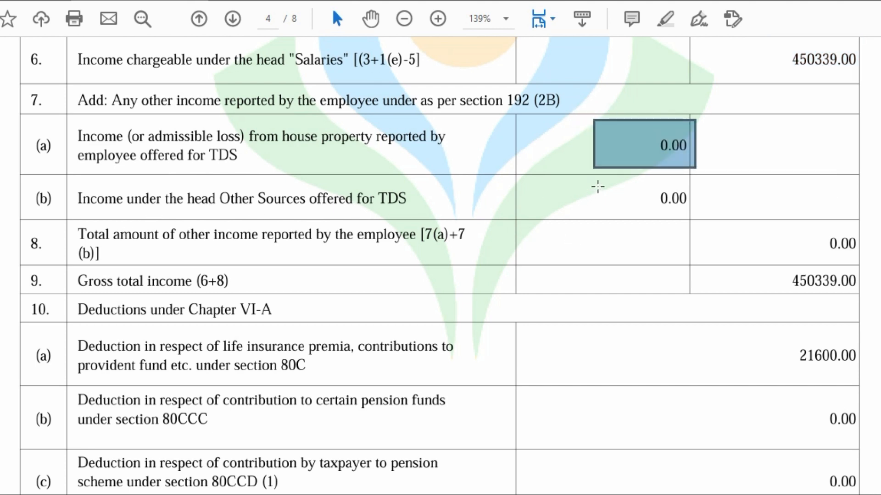
pyautogui.moveTo(602, 178); pyautogui.dragTo(696, 214)
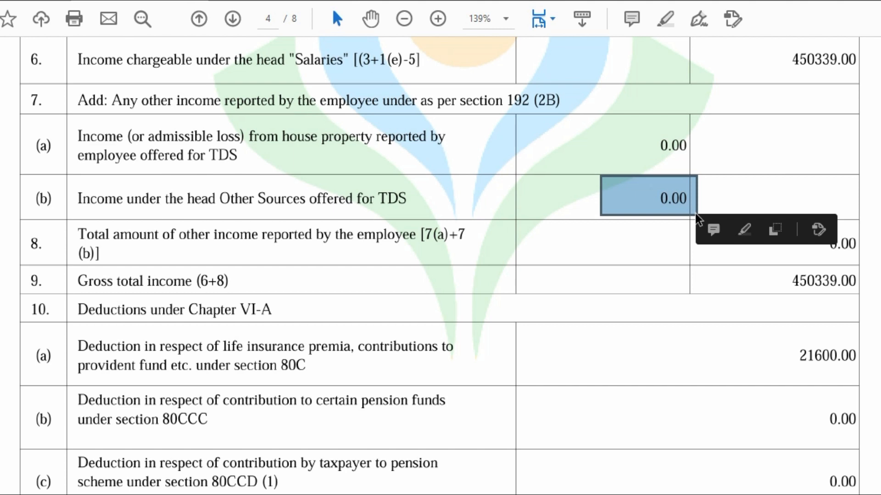
pyautogui.scroll(-3, 695, 213)
pyautogui.scroll(-1, 708, 236)
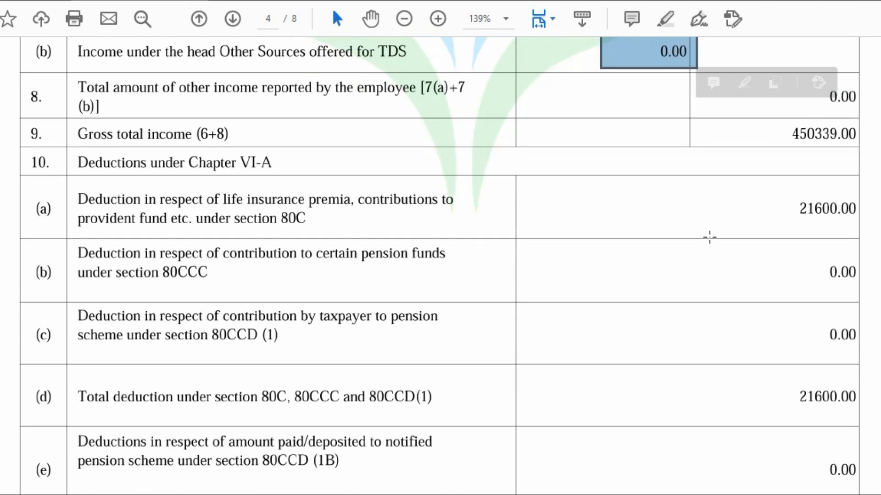
pyautogui.scroll(-1, 710, 237)
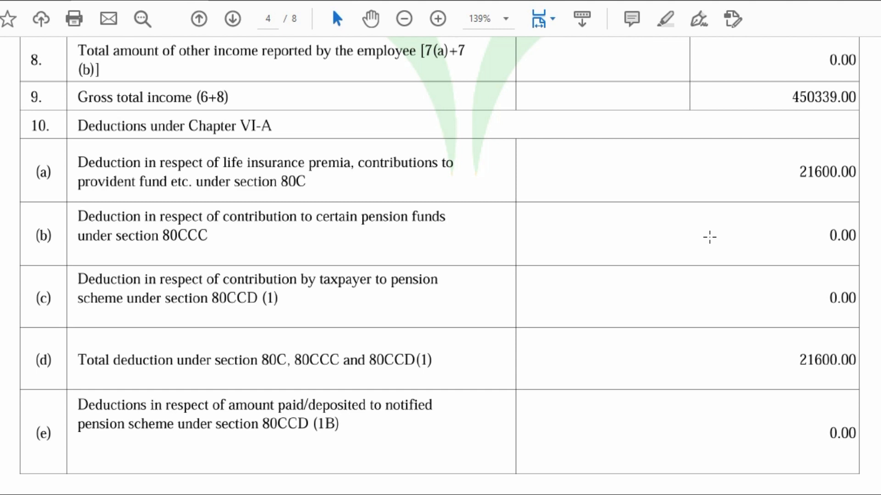
pyautogui.scroll(-5, 642, 239)
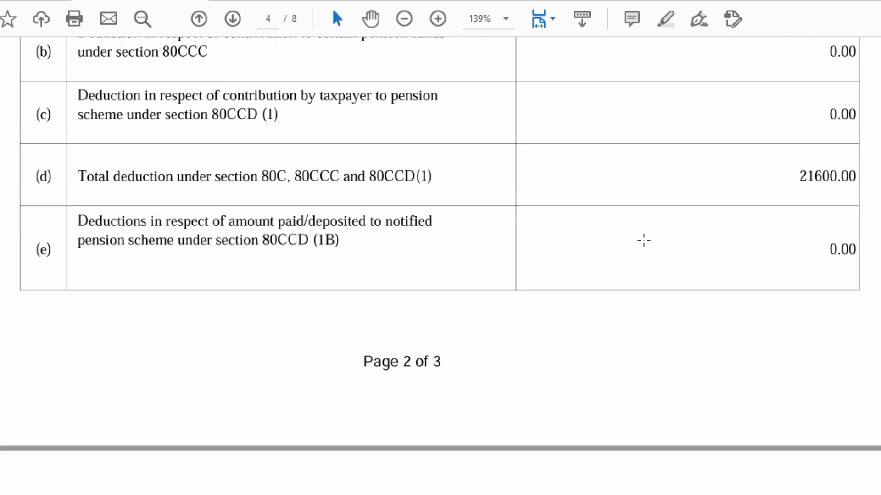
pyautogui.scroll(-9, 644, 240)
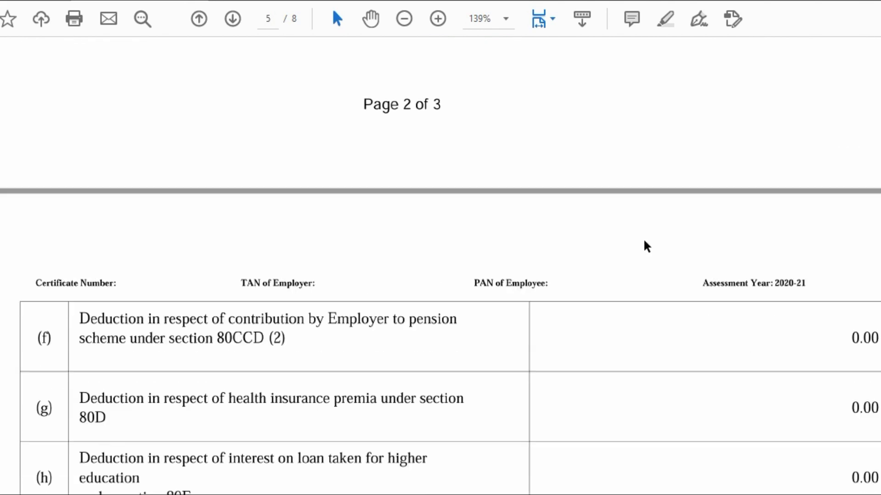
# - Scroll to the tax computation: taxable income 428739.00, 8937.00 rebate, tax payable 0.00
pyautogui.scroll(-1, 644, 240)
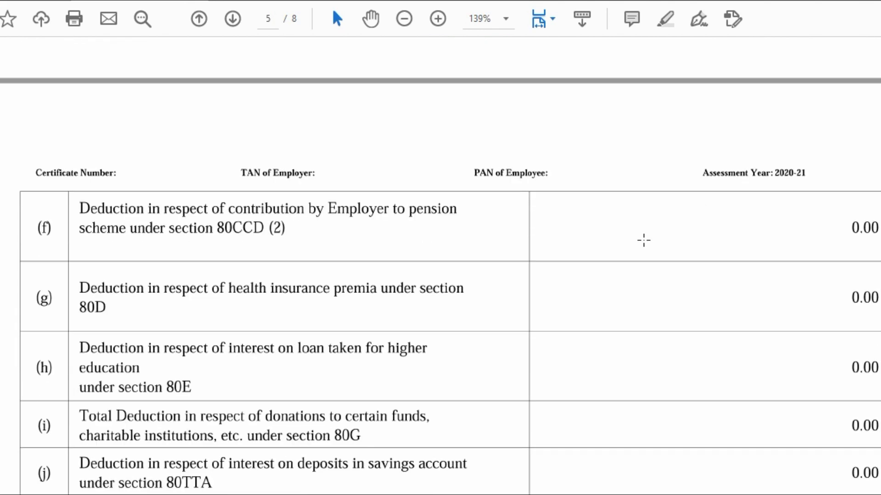
pyautogui.scroll(-2, 643, 240)
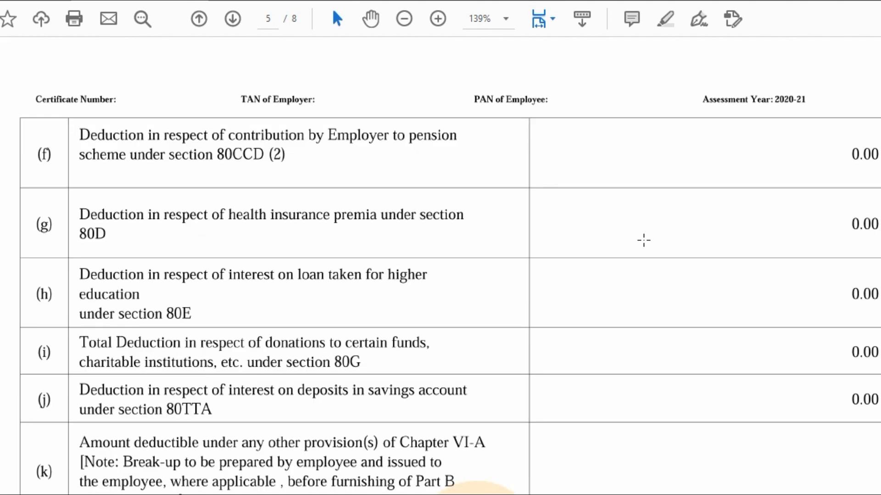
pyautogui.scroll(-1, 643, 240)
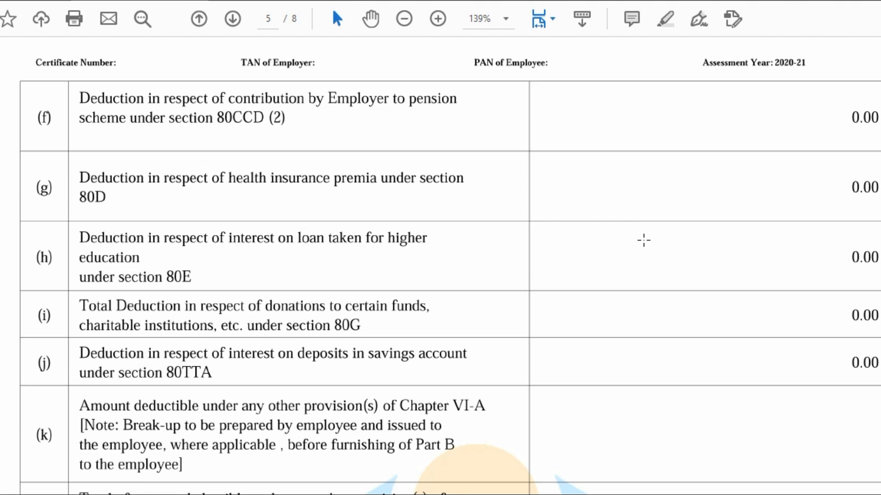
pyautogui.scroll(-1, 644, 239)
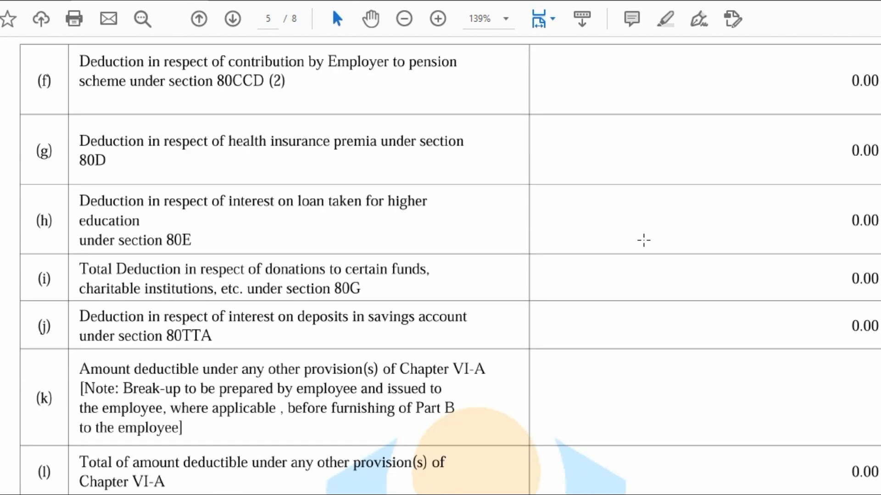
pyautogui.scroll(-2, 643, 240)
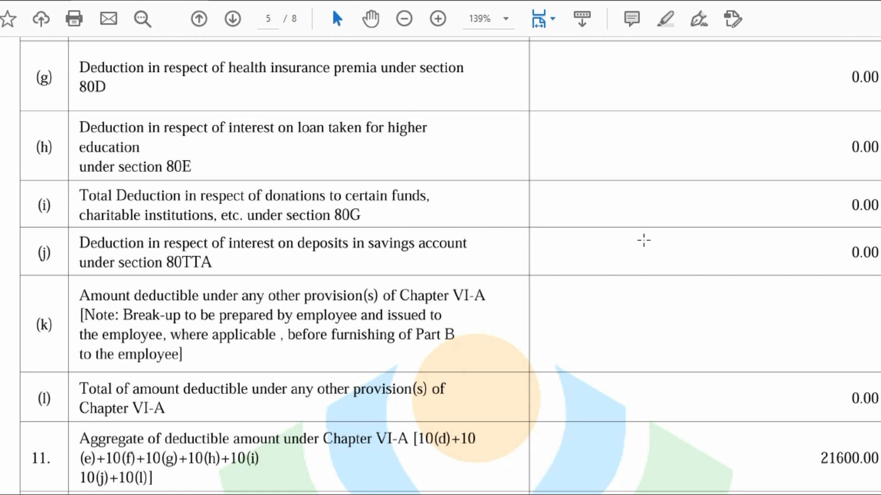
pyautogui.scroll(-3, 642, 239)
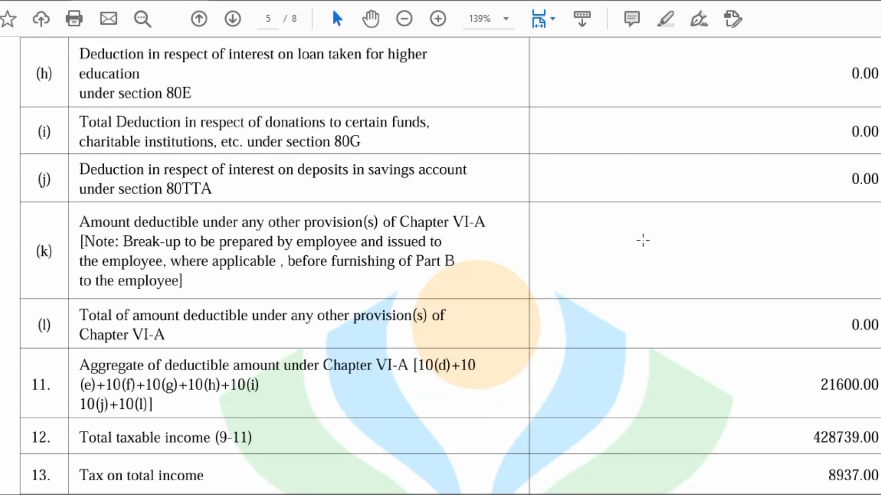
pyautogui.scroll(1, 643, 240)
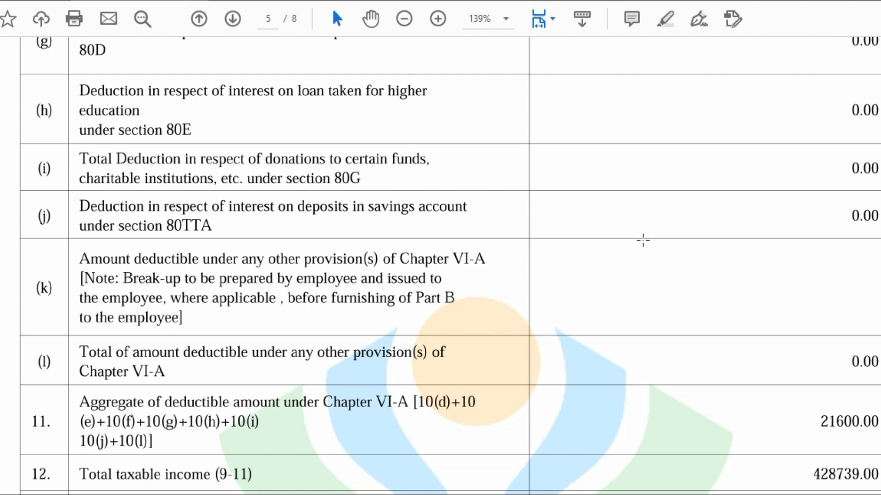
pyautogui.scroll(-2, 642, 240)
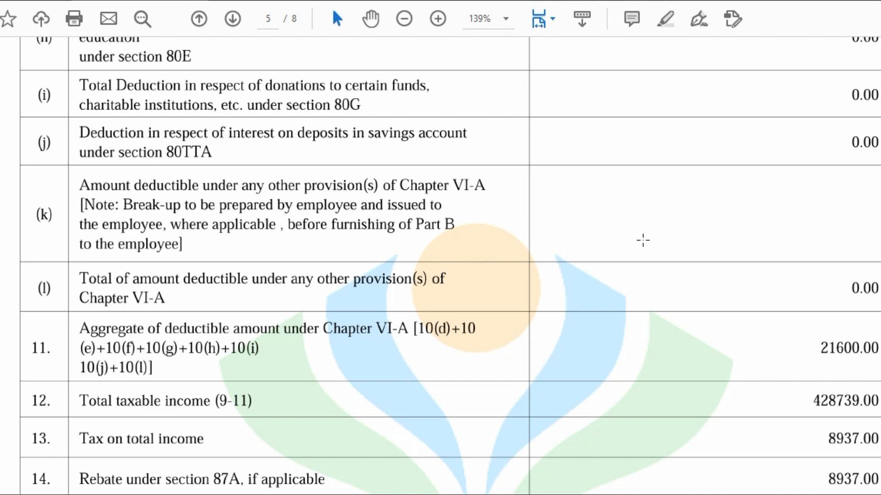
pyautogui.scroll(-3, 643, 240)
pyautogui.scroll(-2, 642, 240)
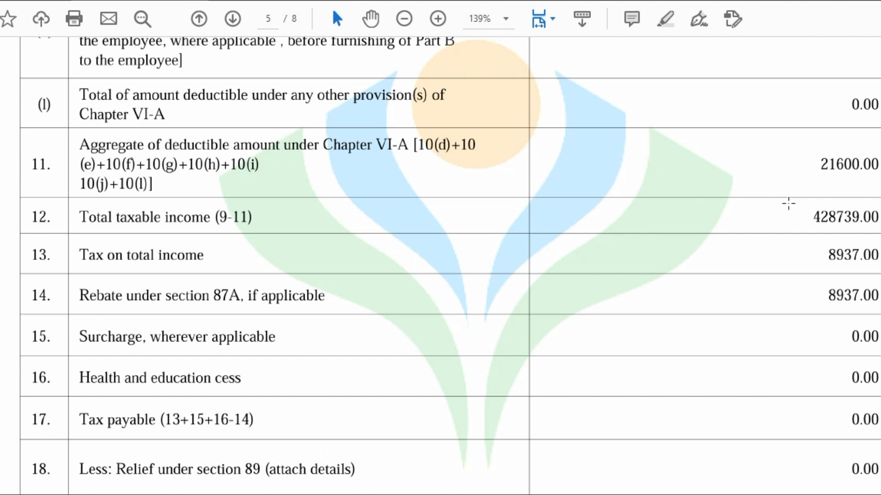
# - Scroll down to the Accounts Officer's verification, then back up toward the 80CCD deductions
pyautogui.scroll(-1, 788, 203)
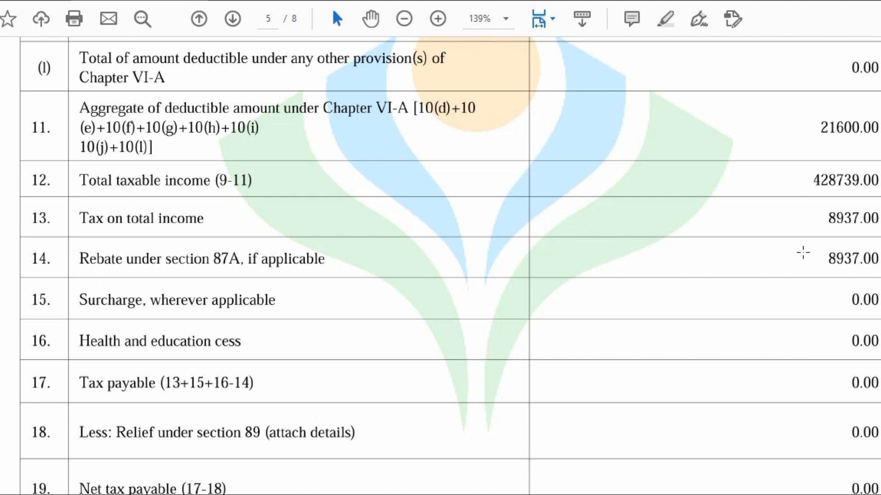
pyautogui.scroll(-3, 803, 252)
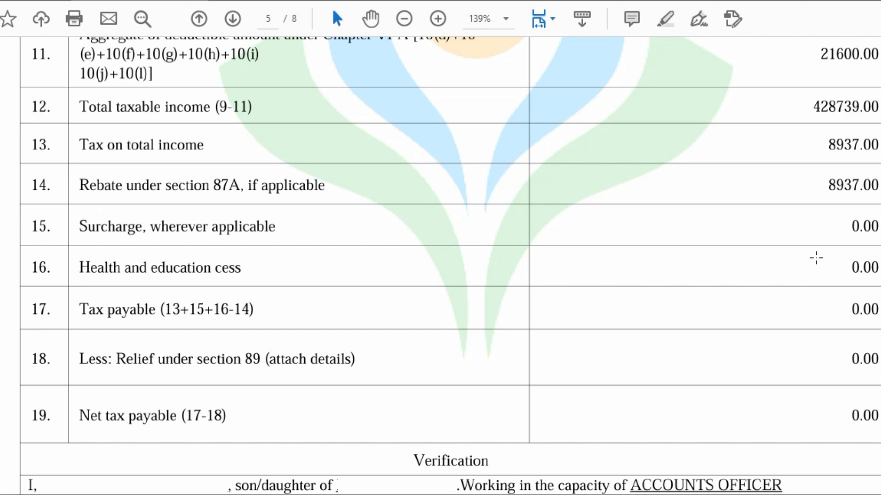
pyautogui.scroll(-3, 816, 258)
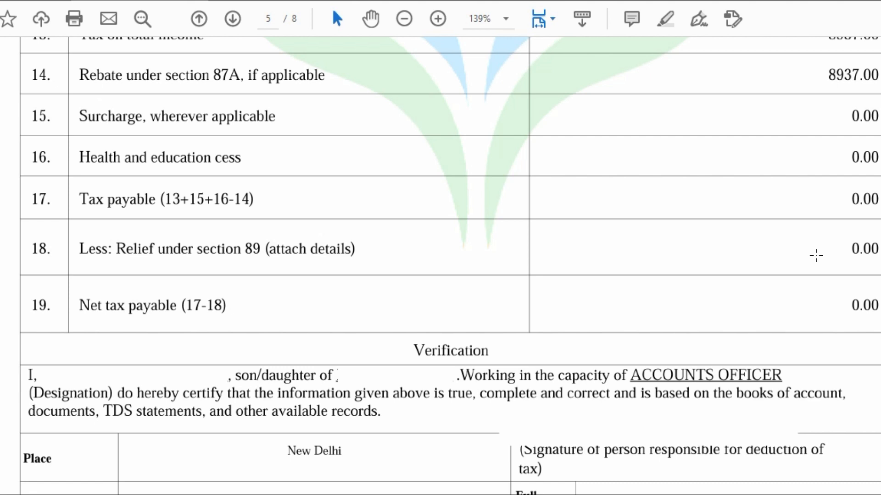
pyautogui.scroll(20, 440, 266)
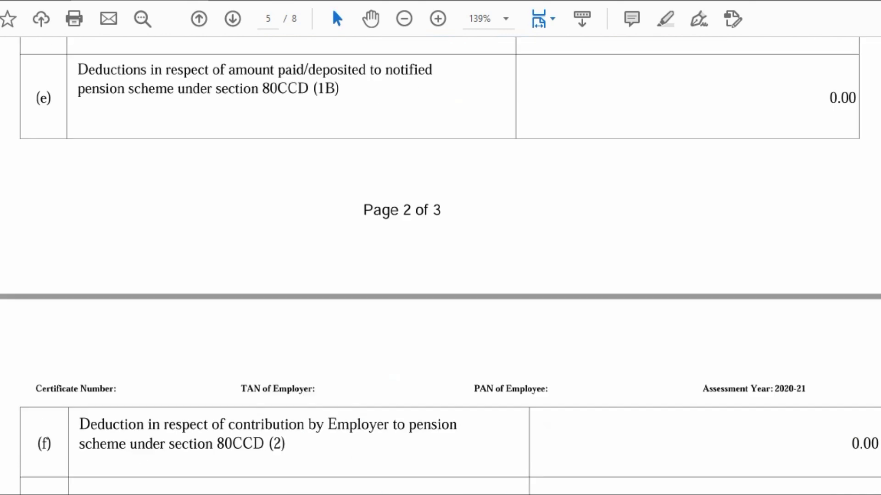
# - Box Part A's 0.00 challan total and the 'Rs. 0.00 [Rs. Zero Only]' certified deduction
pyautogui.scroll(15, 872, 331)
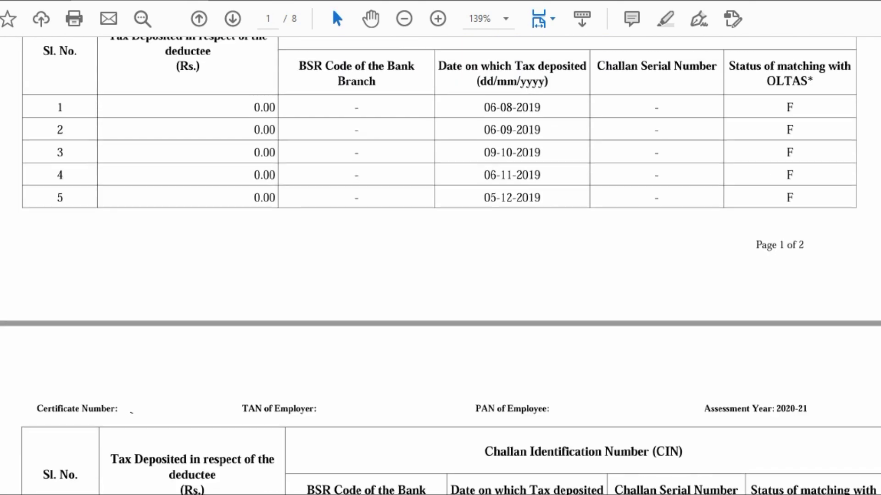
pyautogui.scroll(-15, 872, 331)
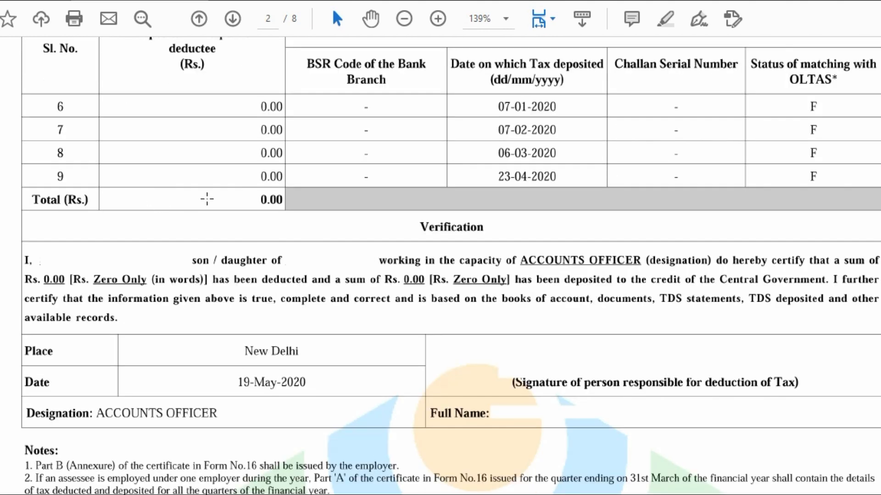
pyautogui.moveTo(198, 185); pyautogui.dragTo(295, 212)
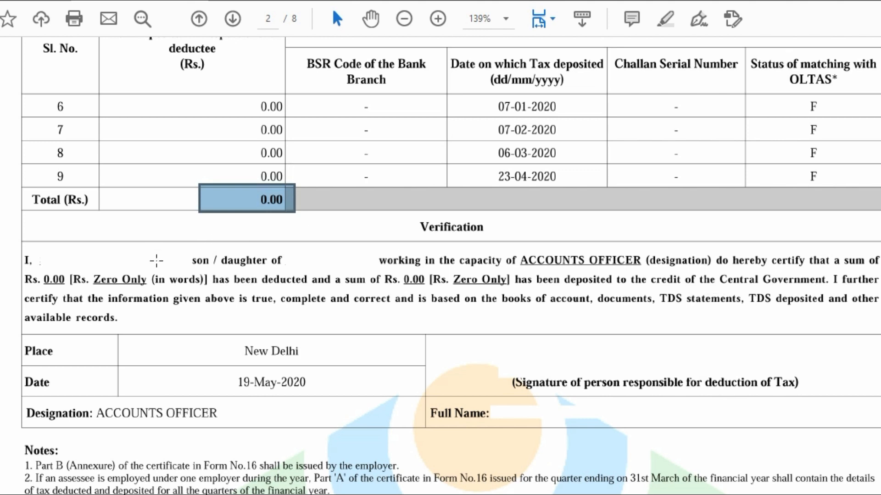
pyautogui.moveTo(31, 268); pyautogui.dragTo(237, 288)
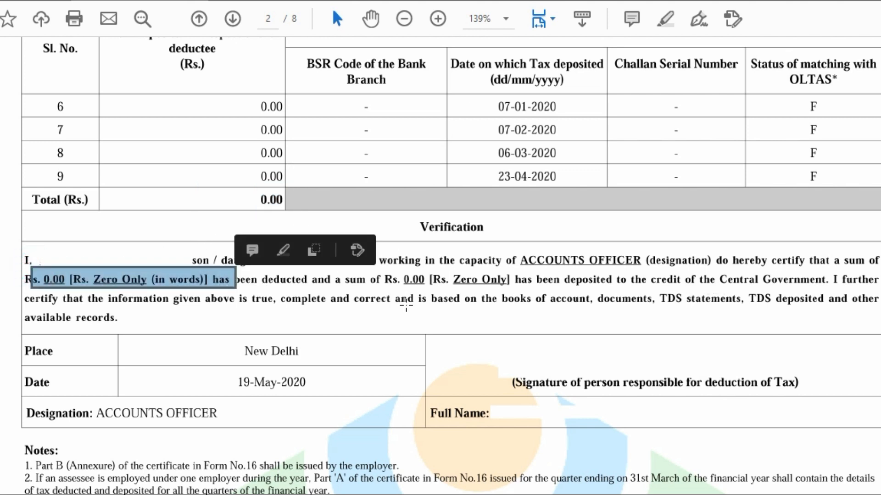
pyautogui.scroll(-20, 441, 266)
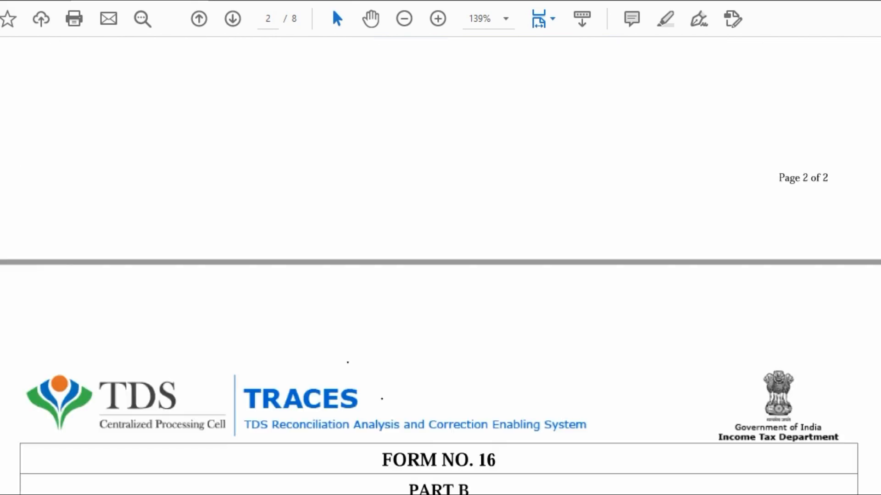
# - Scroll into page 6 to review the Tax Deducted Summary, all amounts at 0
pyautogui.scroll(-15, 440, 266)
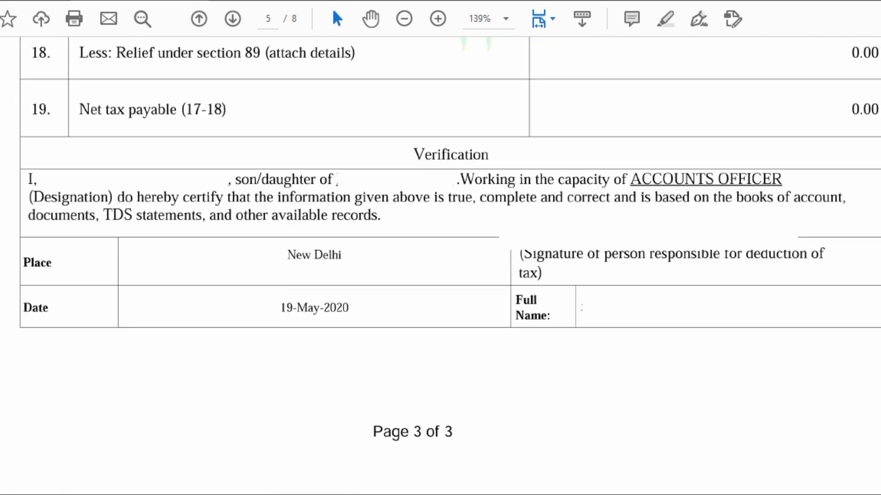
pyautogui.scroll(-6, 440, 266)
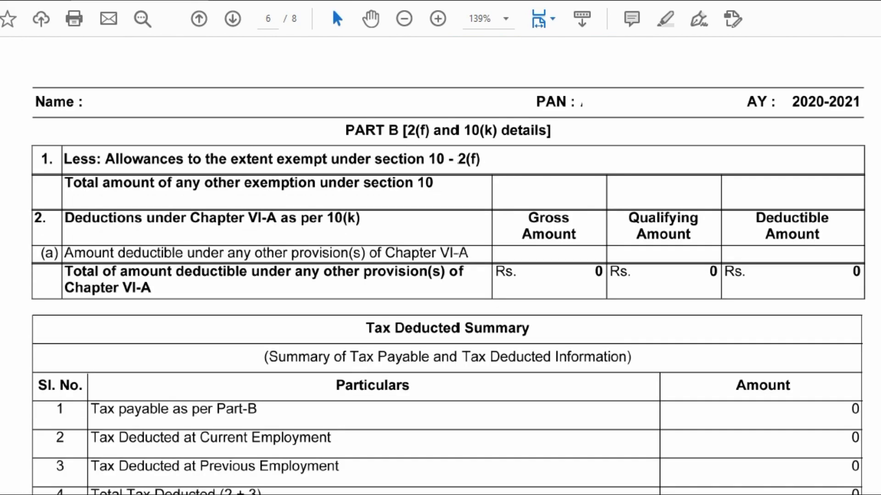
pyautogui.scroll(4, 440, 266)
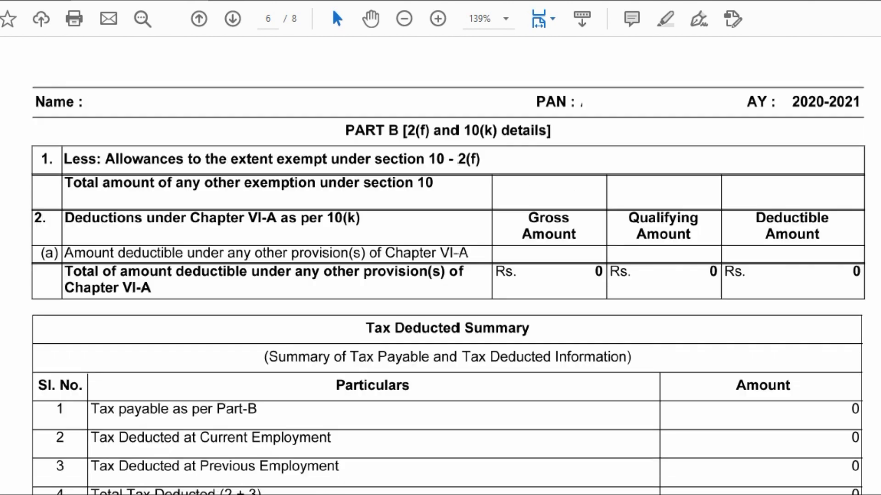
pyautogui.scroll(-1, 440, 266)
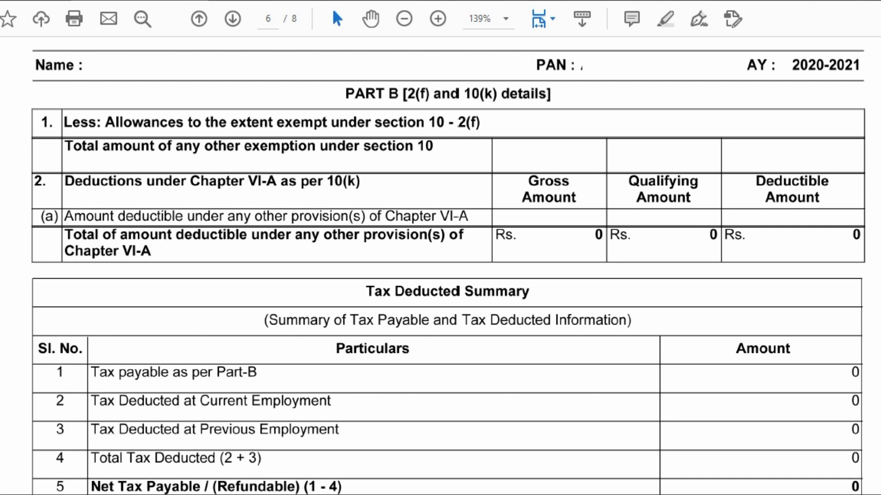
pyautogui.scroll(-2, 440, 266)
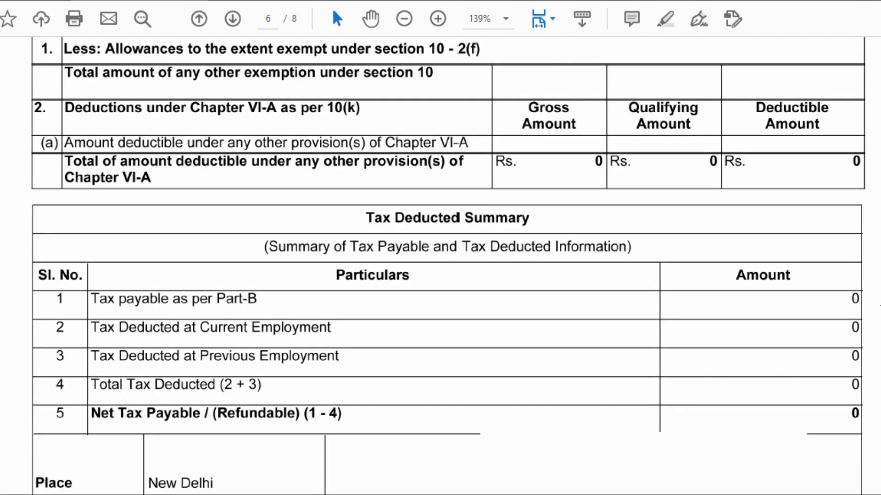
pyautogui.scroll(-1, 440, 266)
pyautogui.scroll(-3, 440, 266)
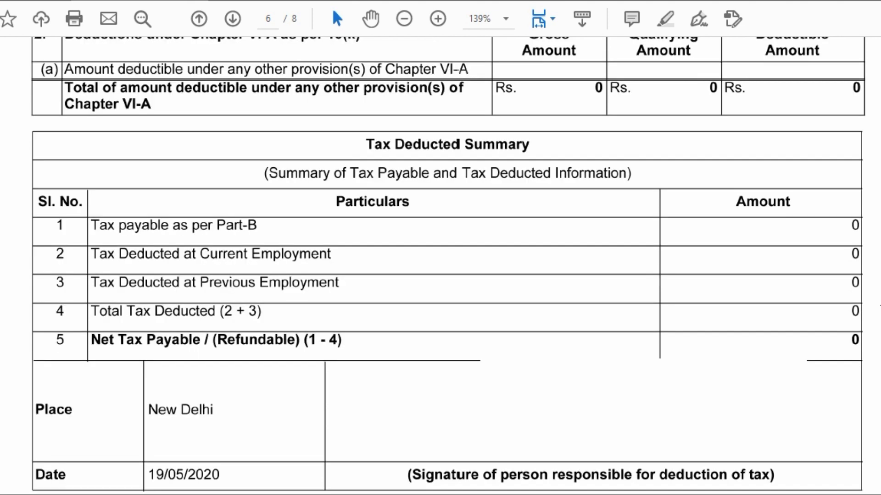
pyautogui.scroll(-1, 819, 289)
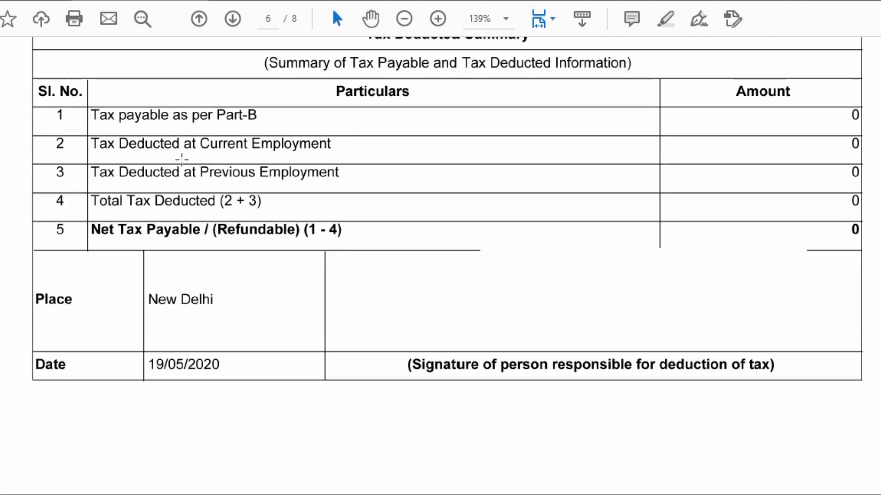
pyautogui.scroll(1, 182, 158)
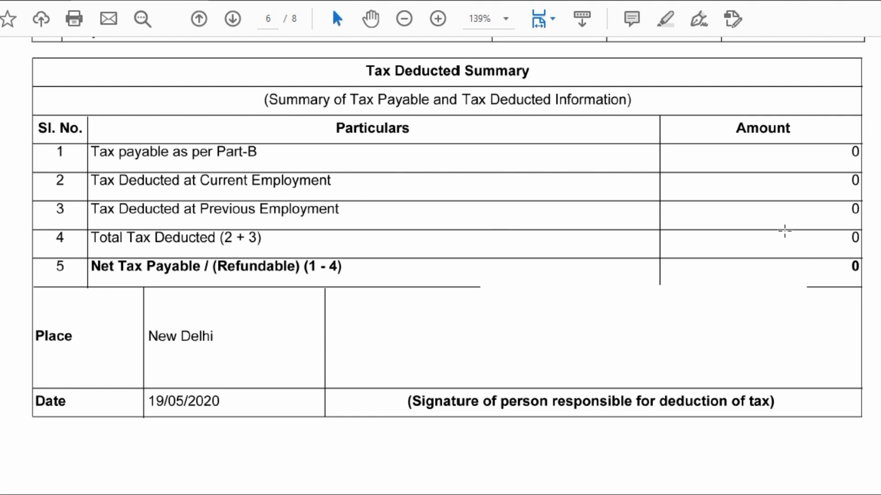
# - Box the 0 Total Tax Deducted amount, then scroll toward page 7's Form No. 12 BA
pyautogui.moveTo(764, 228); pyautogui.dragTo(865, 260)
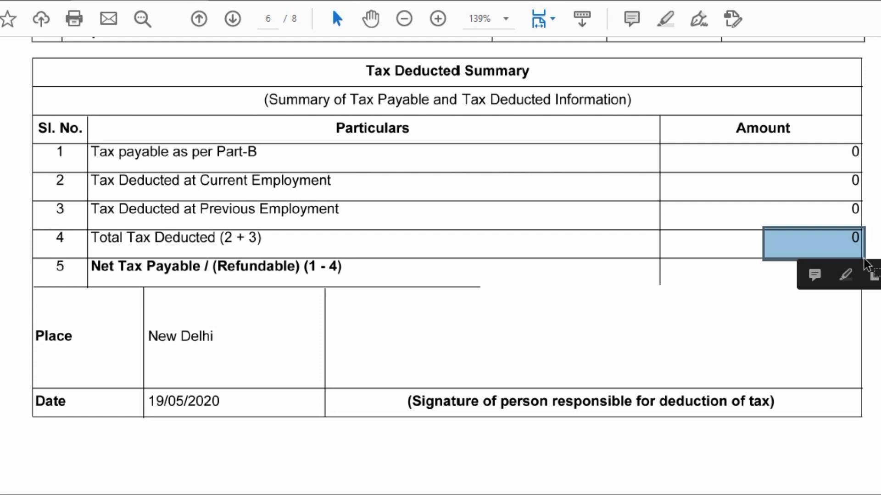
pyautogui.scroll(-3, 862, 266)
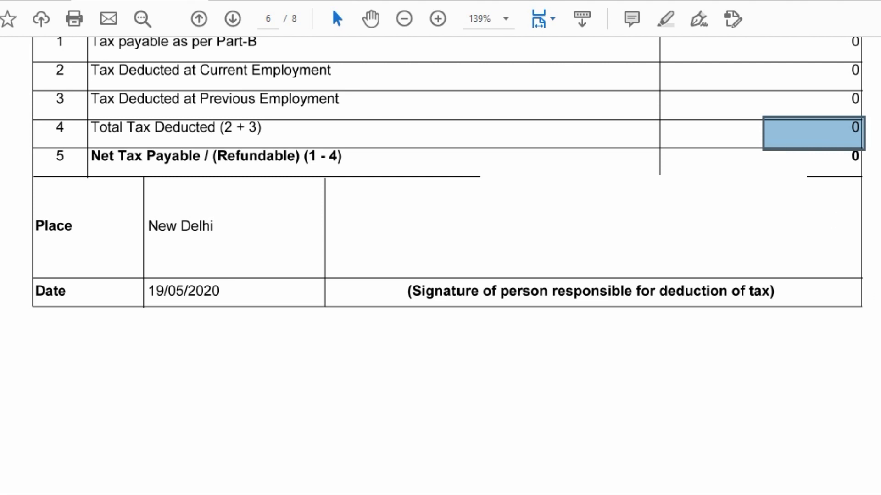
pyautogui.scroll(-10, 441, 257)
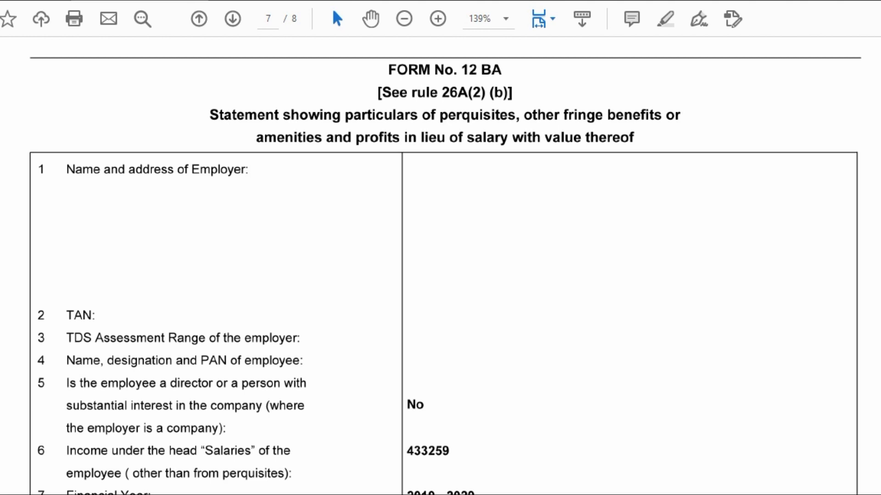
# - Scroll page 7 down past the employer details to the Valuation of Perquisites table, rows 1–11 Nil
pyautogui.scroll(-3, 443, 270)
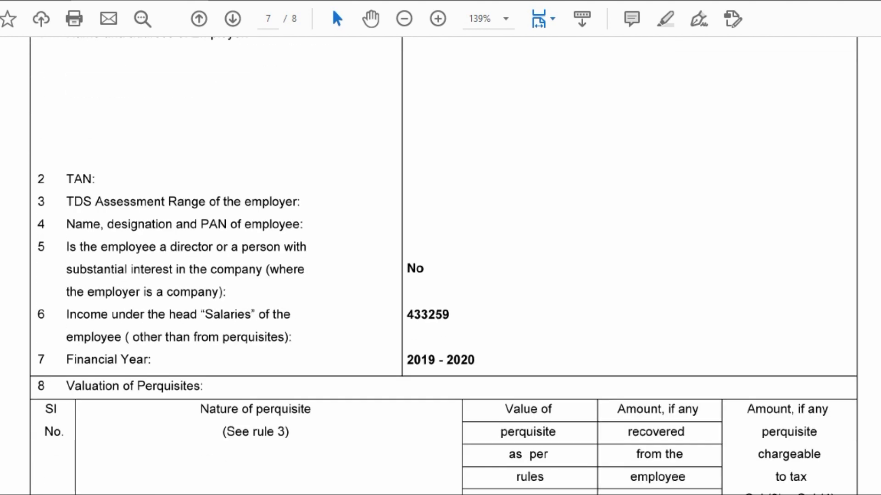
pyautogui.scroll(2, 443, 266)
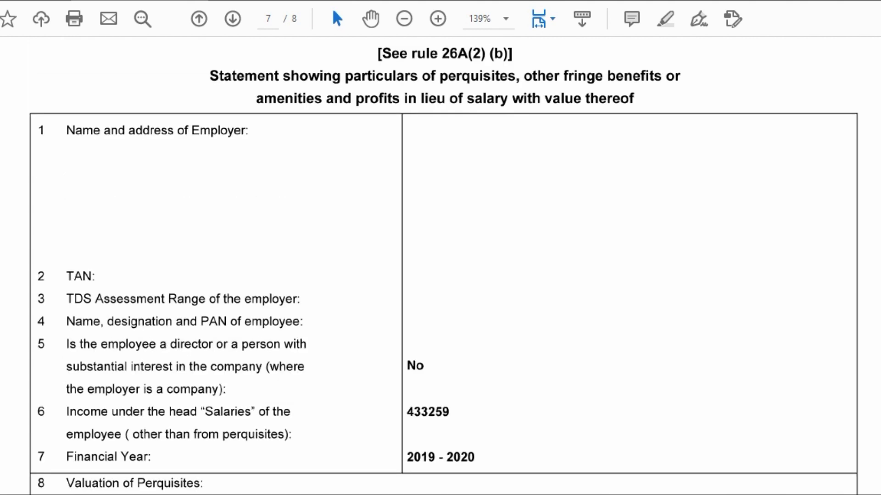
pyautogui.scroll(-5, 443, 266)
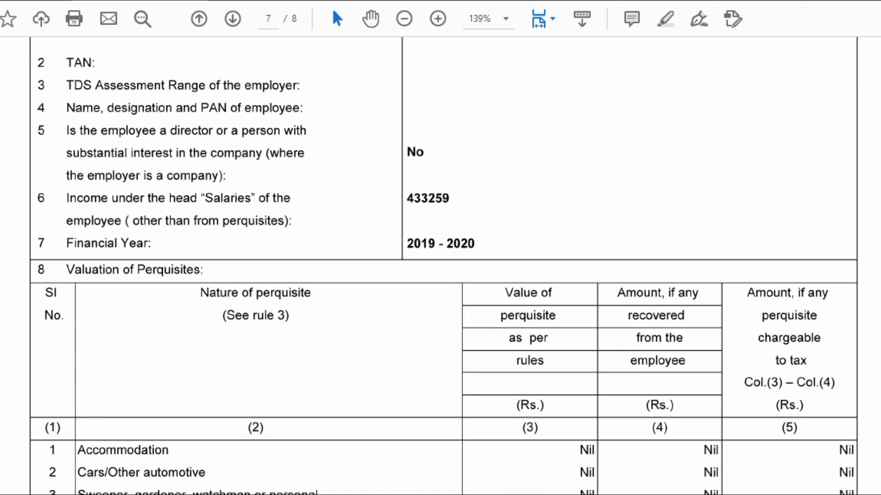
pyautogui.scroll(-1, 443, 266)
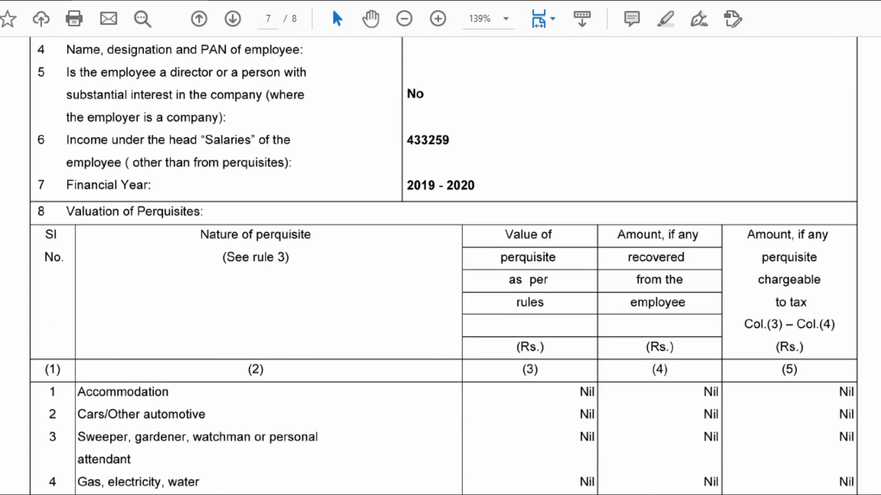
pyautogui.scroll(-3, 443, 266)
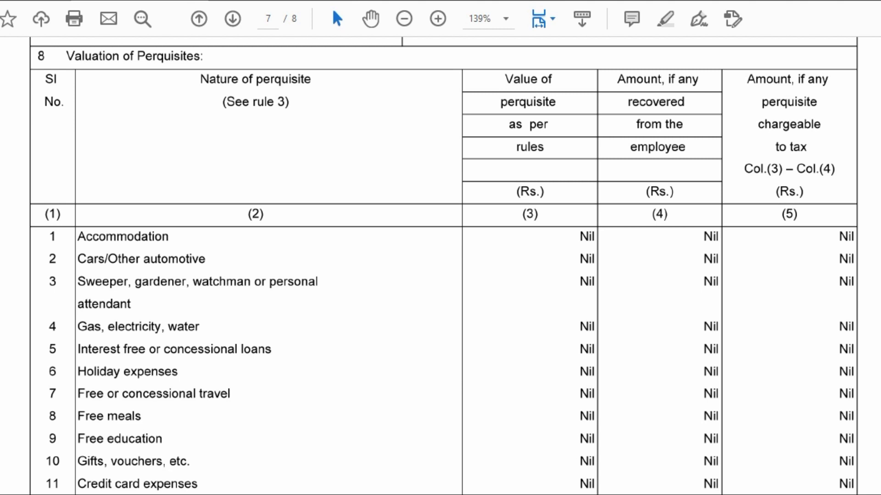
# - Scroll through the perquisites table to the 17080 total perquisites, then begin scrolling back up
pyautogui.scroll(-1, 440, 266)
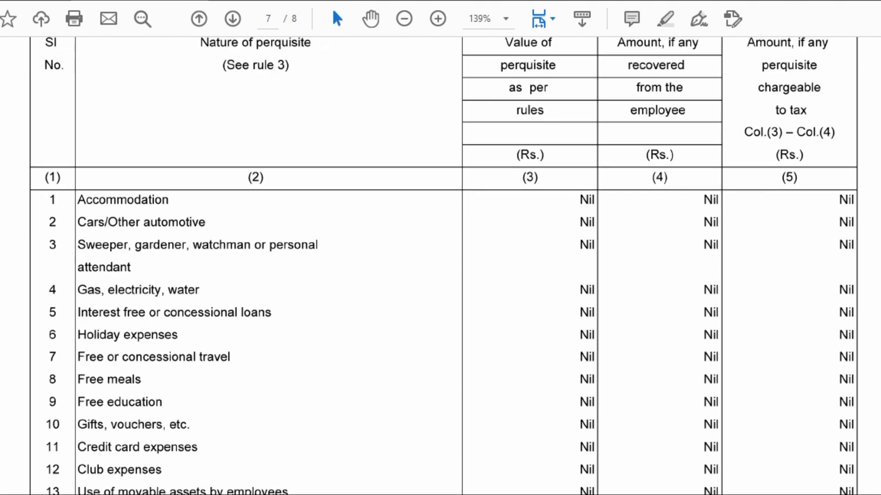
pyautogui.scroll(-1, 440, 266)
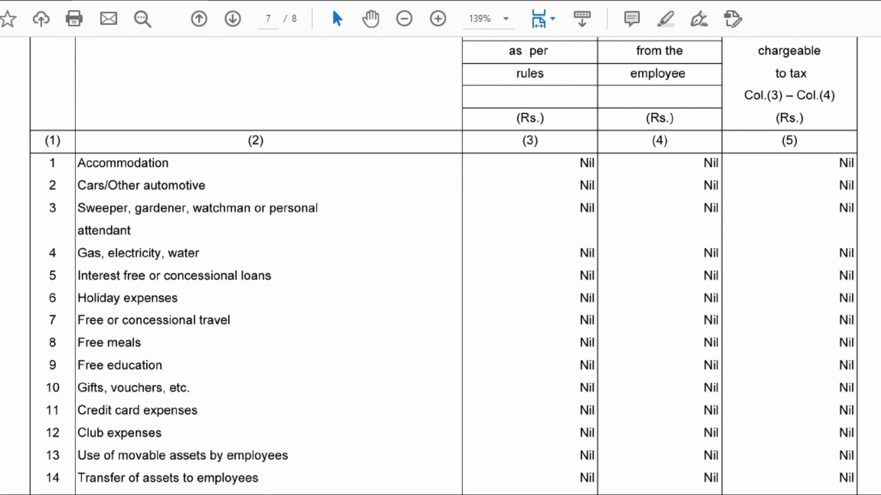
pyautogui.scroll(-1, 440, 266)
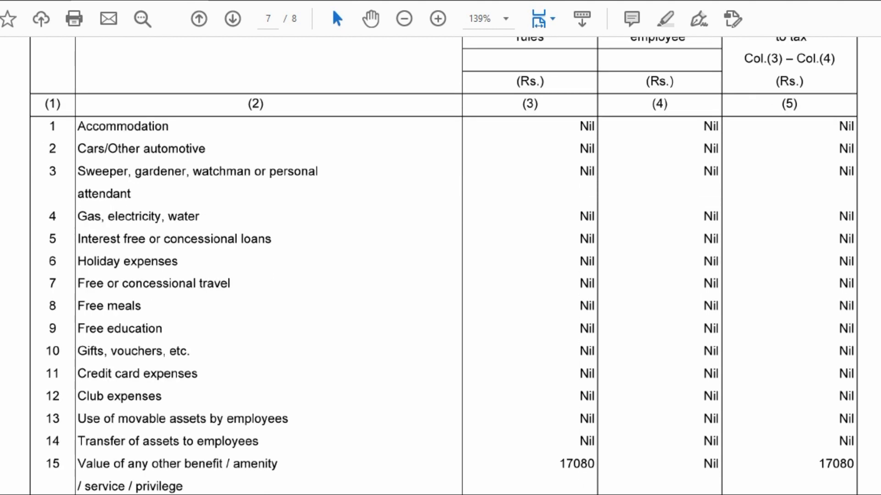
pyautogui.scroll(-1, 440, 266)
pyautogui.scroll(-1, 441, 266)
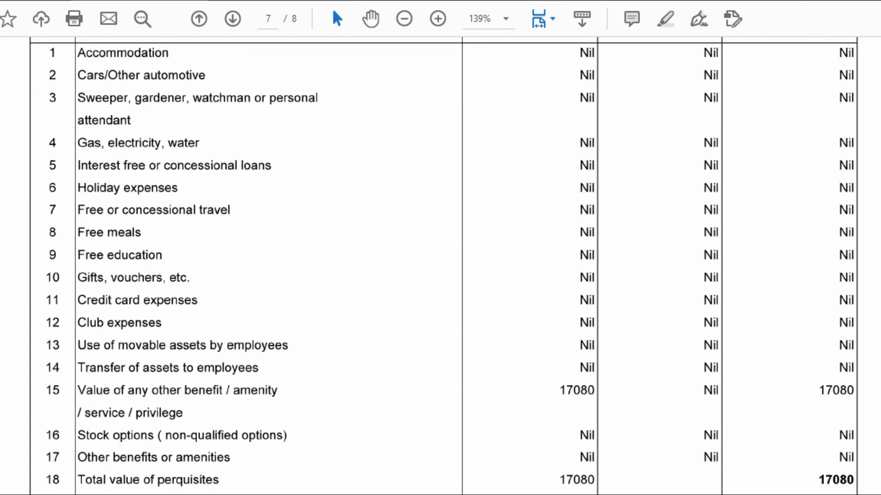
pyautogui.scroll(-1, 440, 266)
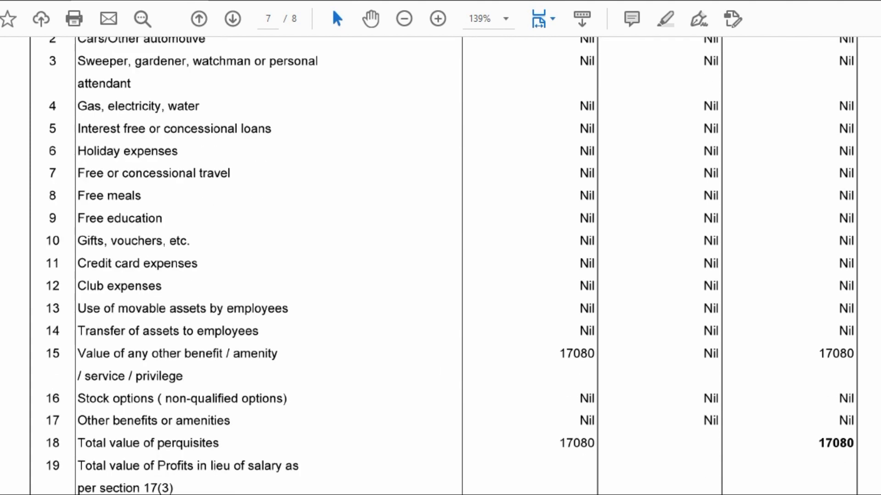
pyautogui.scroll(-2, 440, 266)
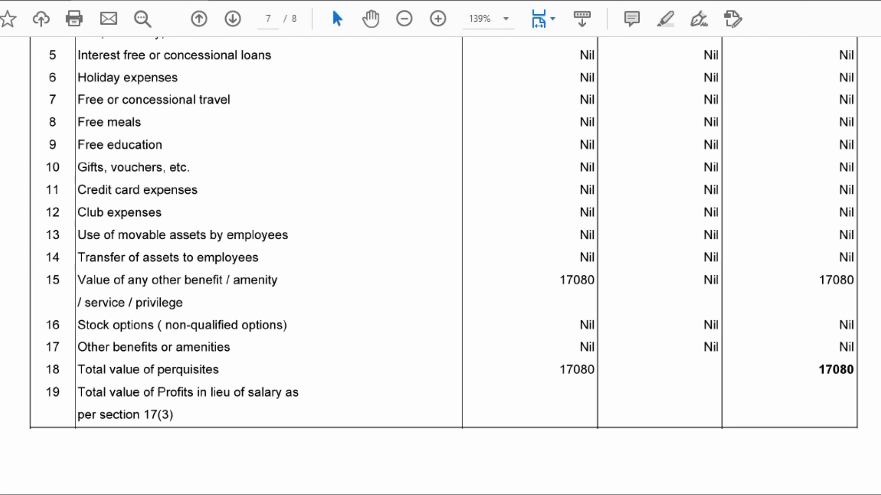
pyautogui.scroll(-1, 441, 266)
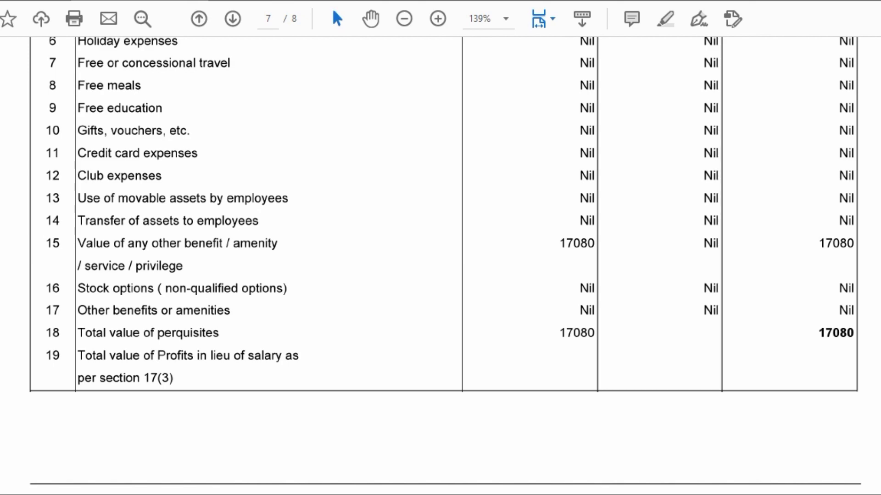
pyautogui.scroll(-3, 440, 263)
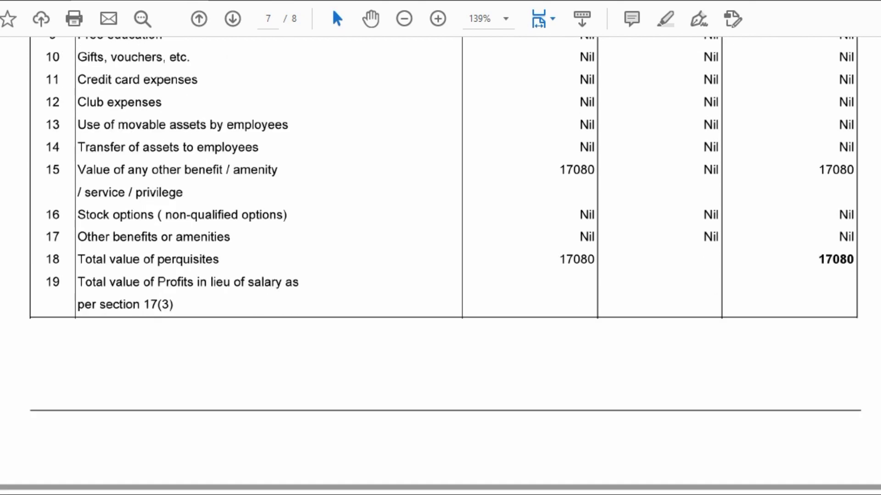
pyautogui.scroll(20, 440, 264)
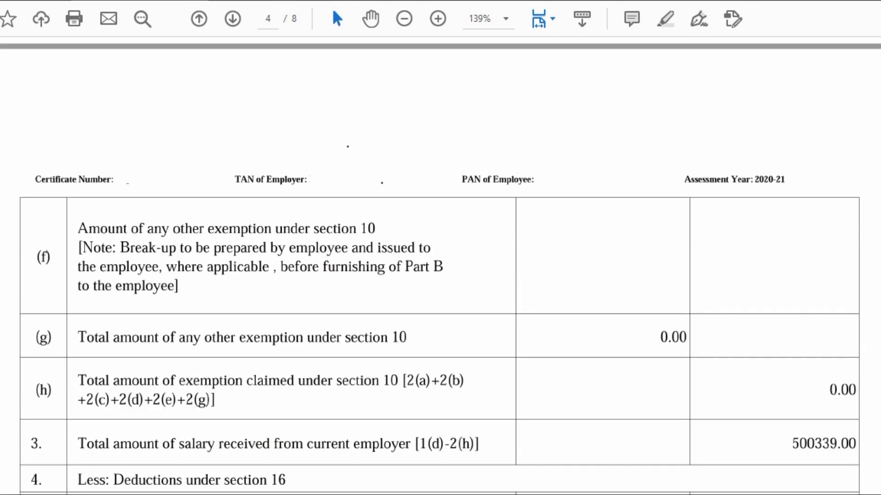
# - Select the perquisites row (b) value of 17080.00 on page 3
pyautogui.scroll(15, 440, 264)
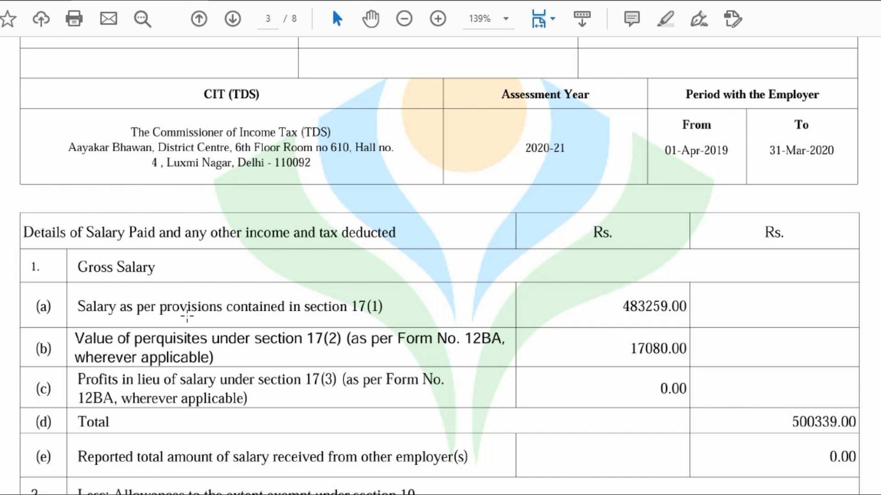
pyautogui.moveTo(77, 325); pyautogui.dragTo(519, 370)
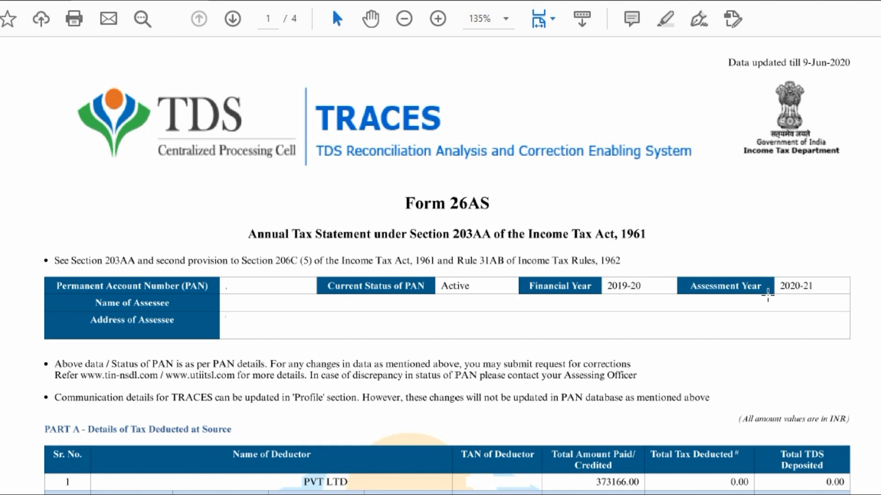
# - Mark the Assessment Year 2020-21 entry and the 373166.00 total amount paid in Form 26AS
pyautogui.moveTo(676, 265); pyautogui.dragTo(847, 306)
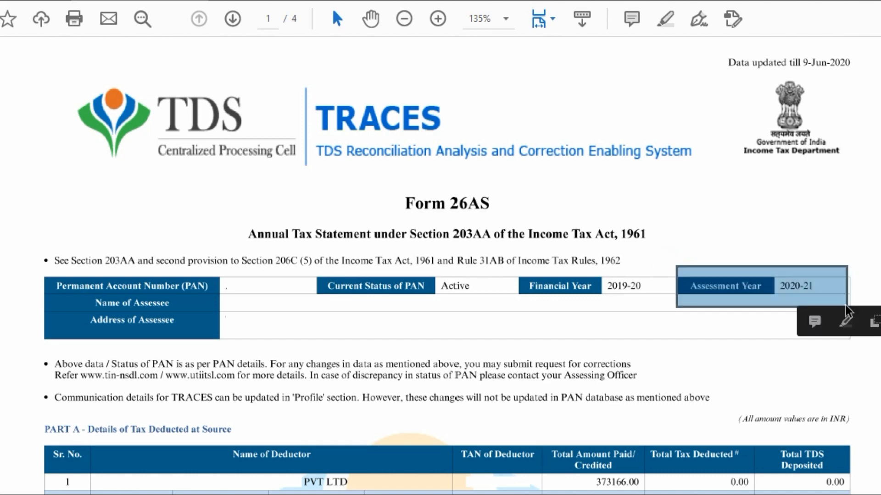
pyautogui.scroll(-3, 846, 304)
pyautogui.scroll(-4, 845, 304)
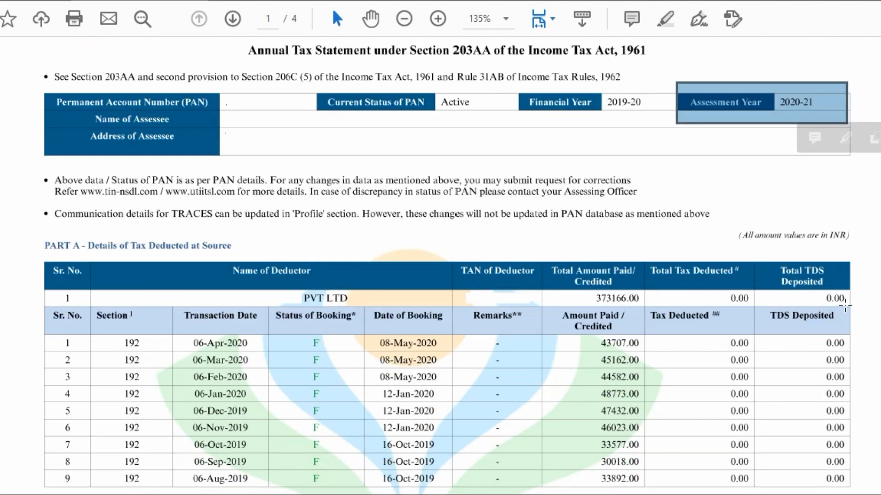
pyautogui.scroll(-3, 845, 305)
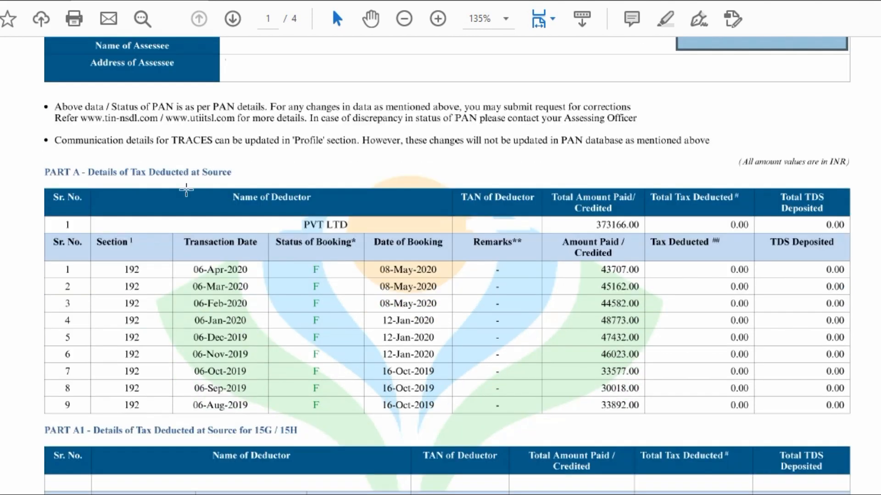
pyautogui.moveTo(80, 162); pyautogui.dragTo(244, 175)
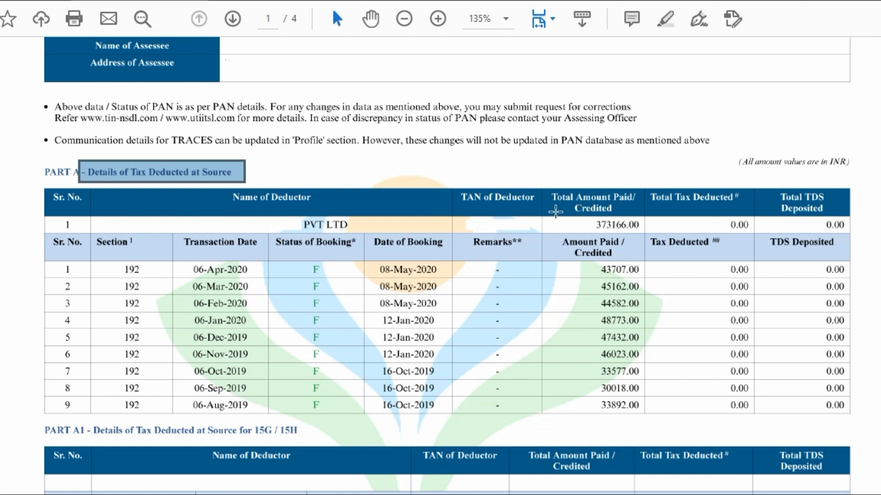
pyautogui.moveTo(574, 213); pyautogui.dragTo(647, 234)
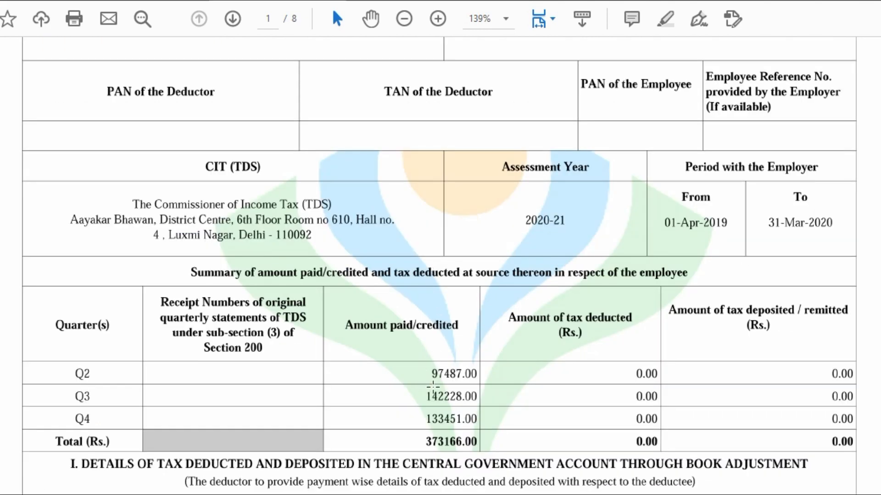
# - Highlight the 373166.00 quarterly summary total in Form 16, then scroll Form 26AS to Parts A2–D
pyautogui.scroll(1, 464, 376)
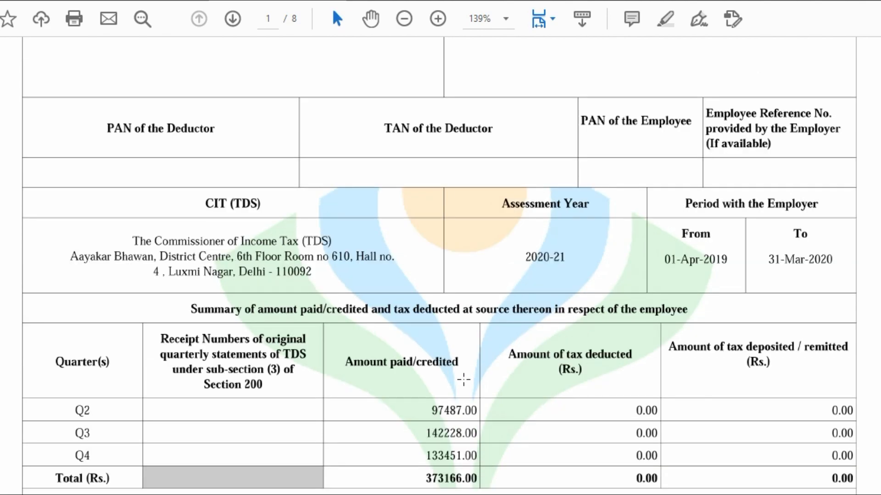
pyautogui.scroll(7, 464, 378)
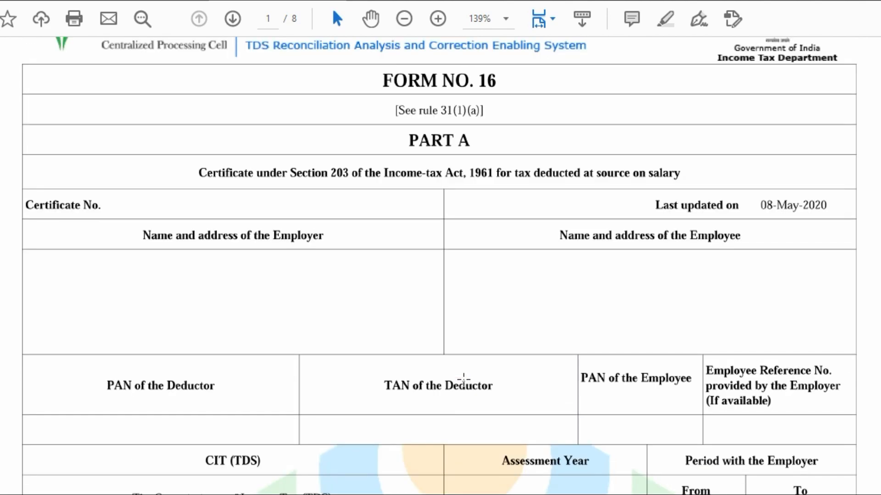
pyautogui.scroll(-10, 463, 379)
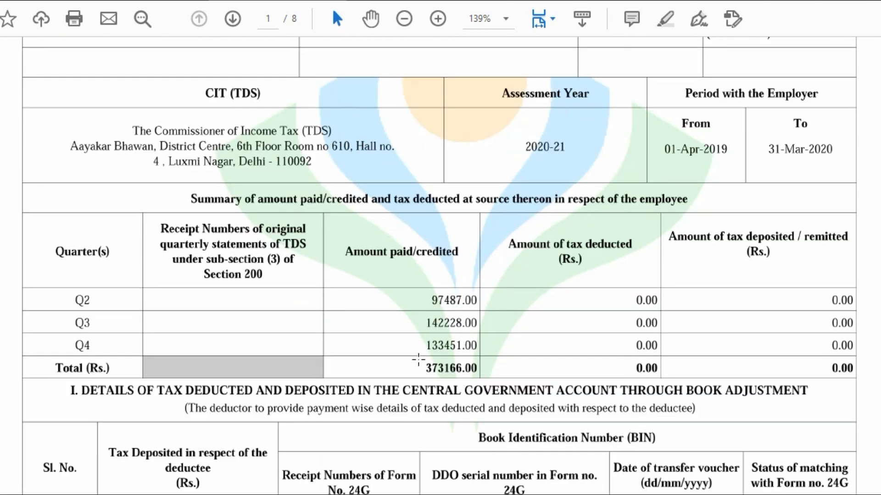
pyautogui.moveTo(396, 349); pyautogui.dragTo(492, 383)
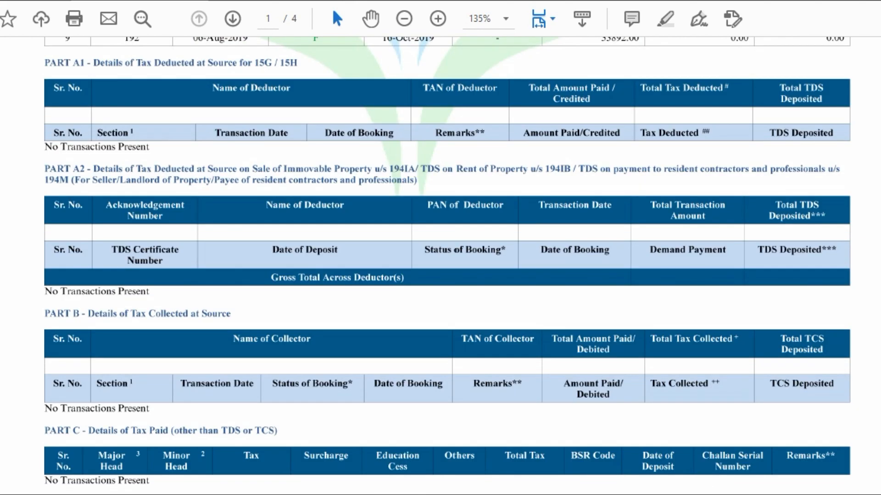
pyautogui.scroll(-3, 447, 265)
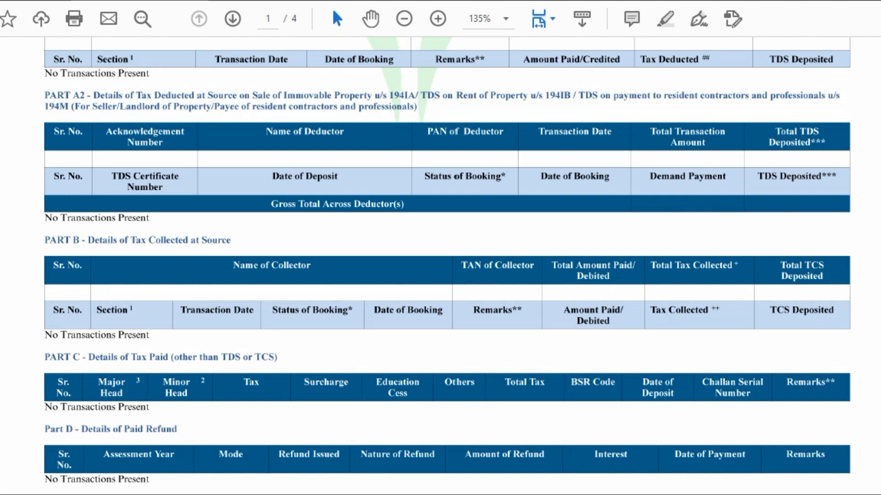
# - Scroll Form 26AS through Parts D–G and Contact Information to the Status of Booking and Remarks legends
pyautogui.scroll(-3, 447, 259)
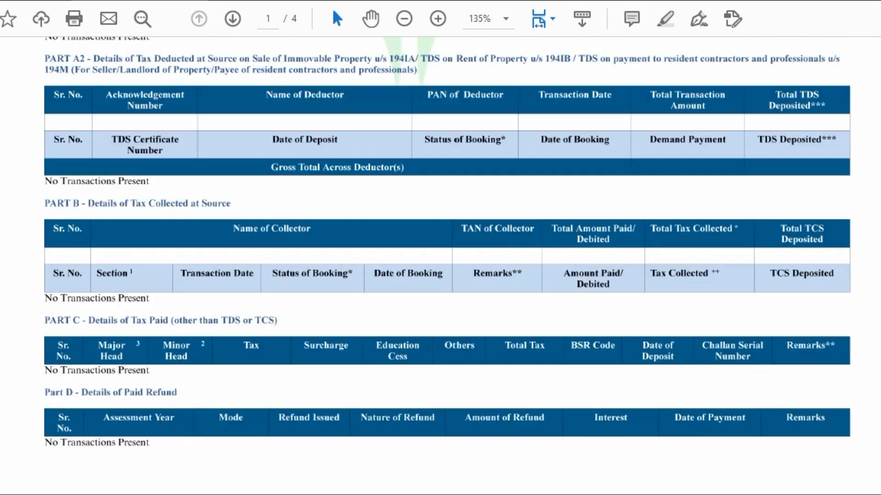
pyautogui.scroll(-2, 447, 229)
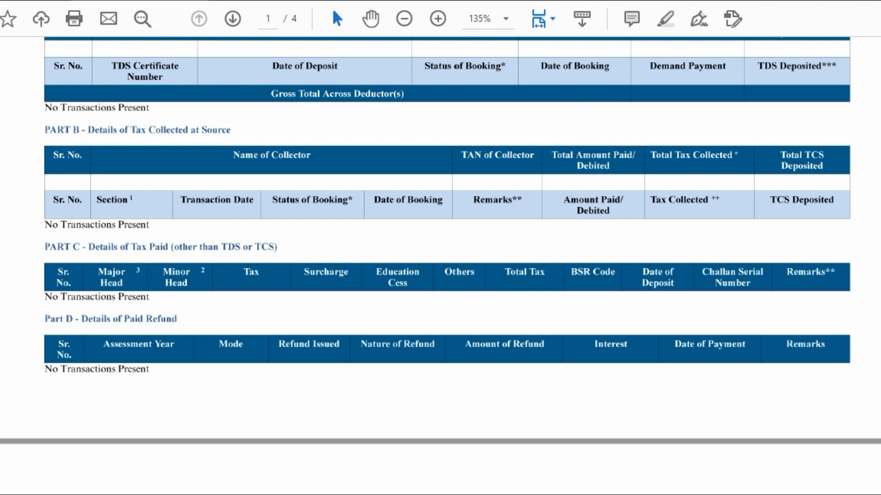
pyautogui.scroll(-10, 440, 266)
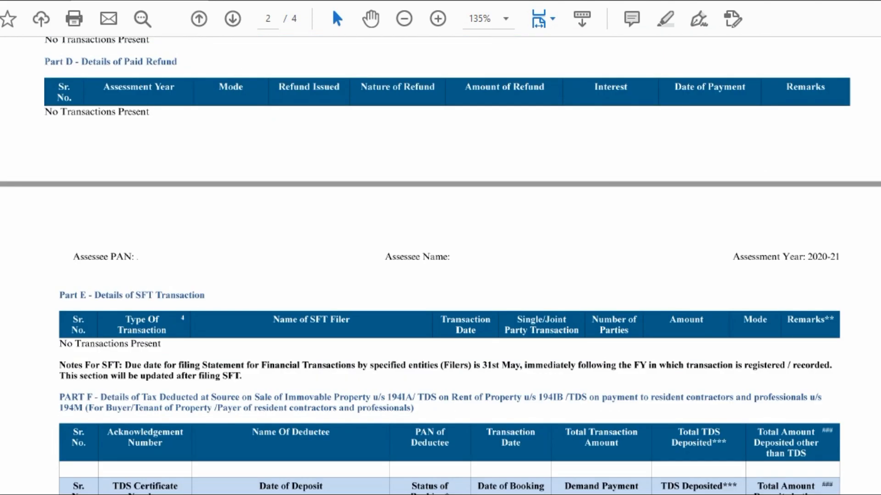
pyautogui.scroll(2, 440, 266)
pyautogui.scroll(2, 440, 266)
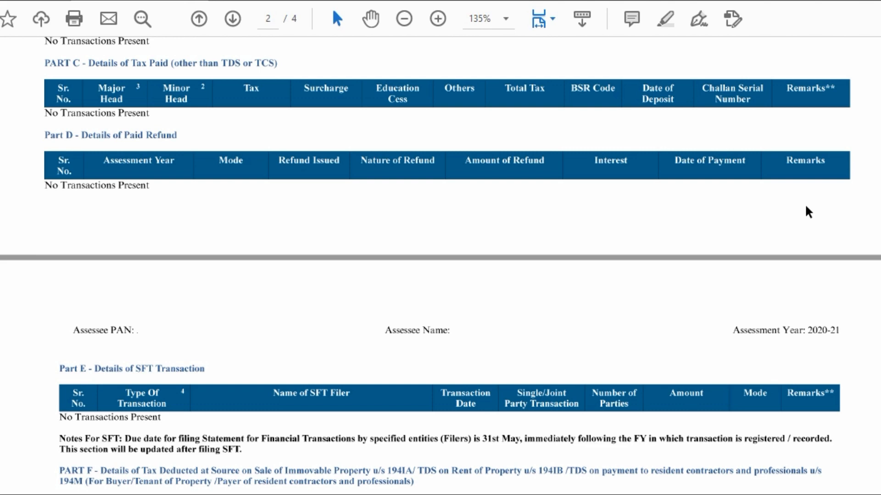
pyautogui.scroll(-3, 805, 206)
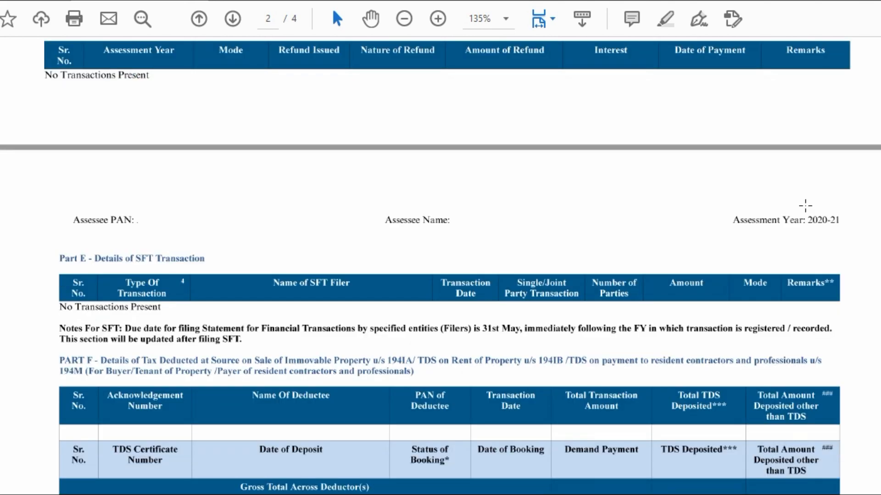
pyautogui.scroll(-3, 805, 207)
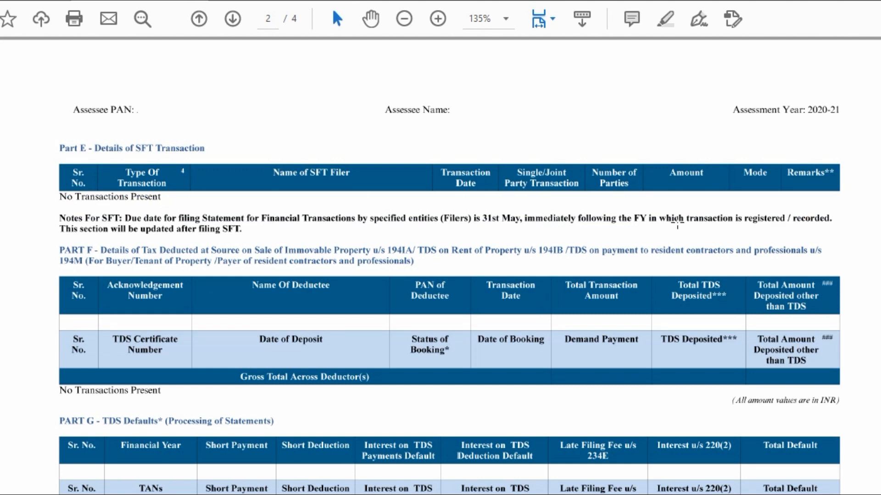
pyautogui.scroll(-3, 677, 222)
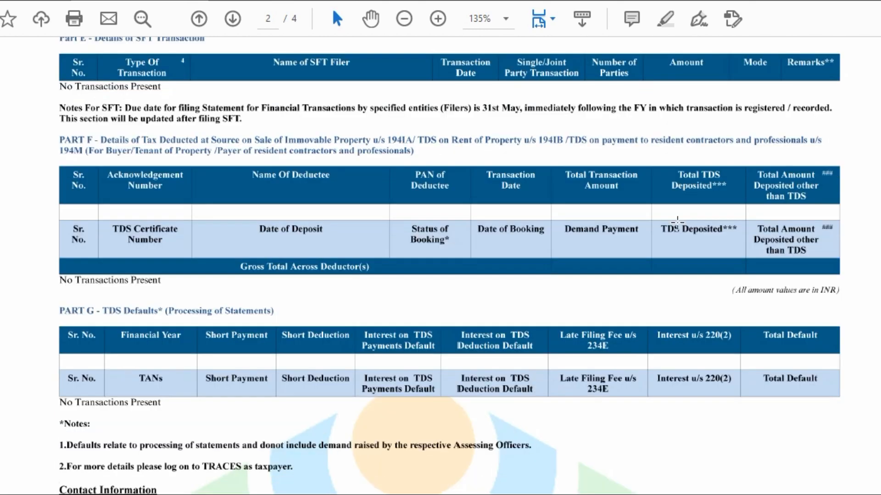
pyautogui.scroll(-1, 677, 222)
pyautogui.scroll(-13, 677, 223)
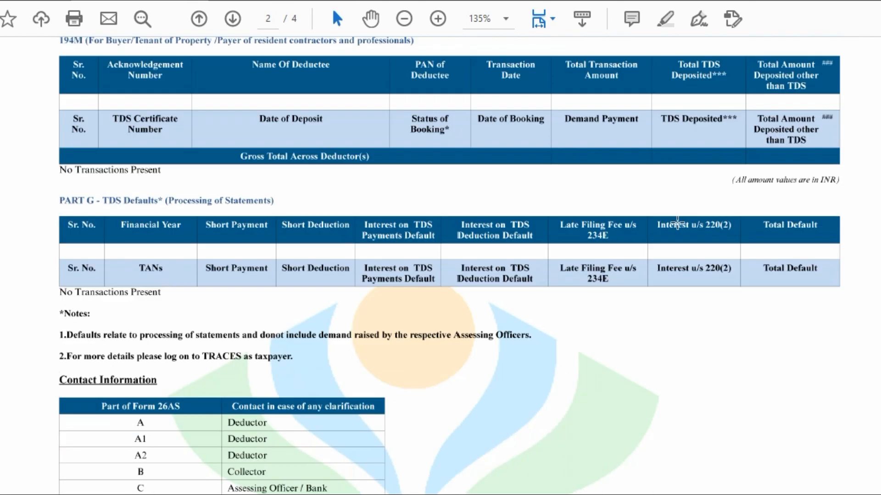
pyautogui.scroll(-16, 677, 223)
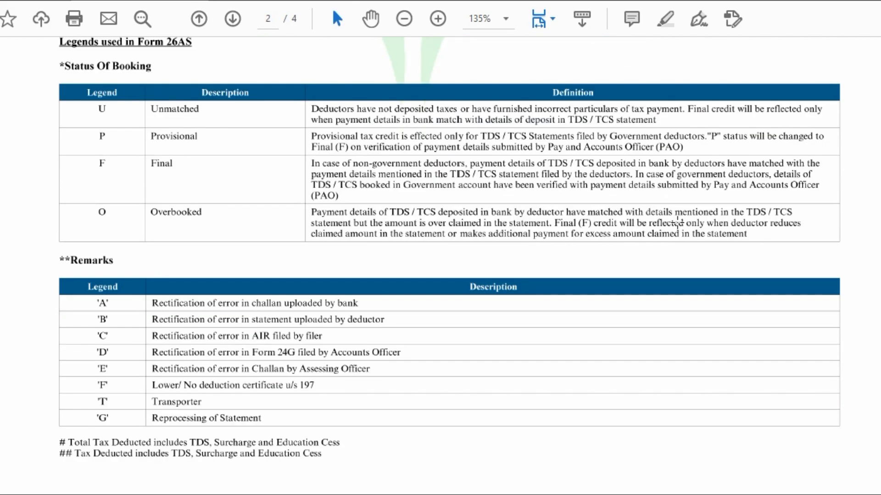
# - Scroll to page 3's Type of Transaction table listing SFT-001 to SFT-006
pyautogui.scroll(-20, 677, 223)
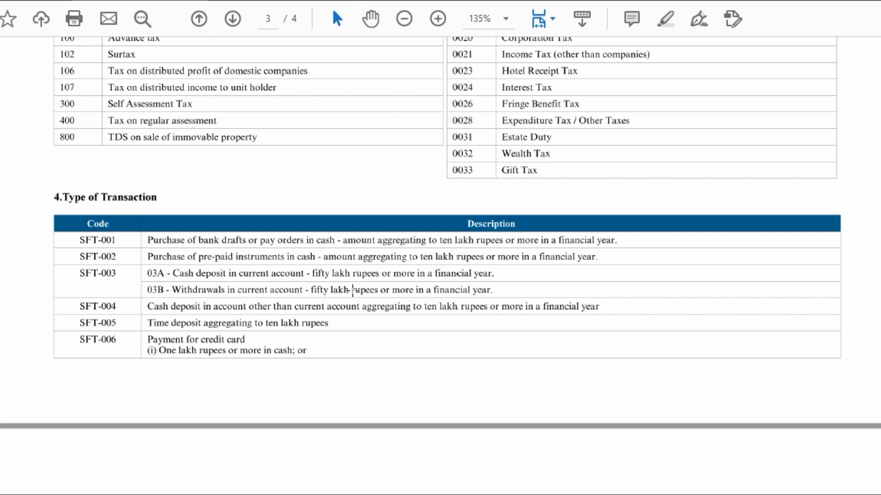
# - Scroll through the SFT codes and Glossary on page 4, then back up toward page 1
pyautogui.scroll(-3, 354, 293)
pyautogui.scroll(-2, 355, 297)
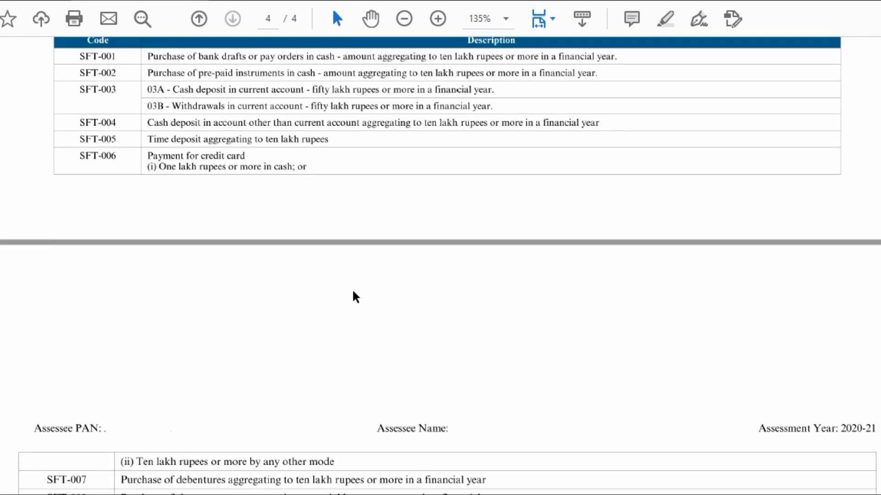
pyautogui.scroll(-3, 353, 292)
pyautogui.scroll(-2, 353, 292)
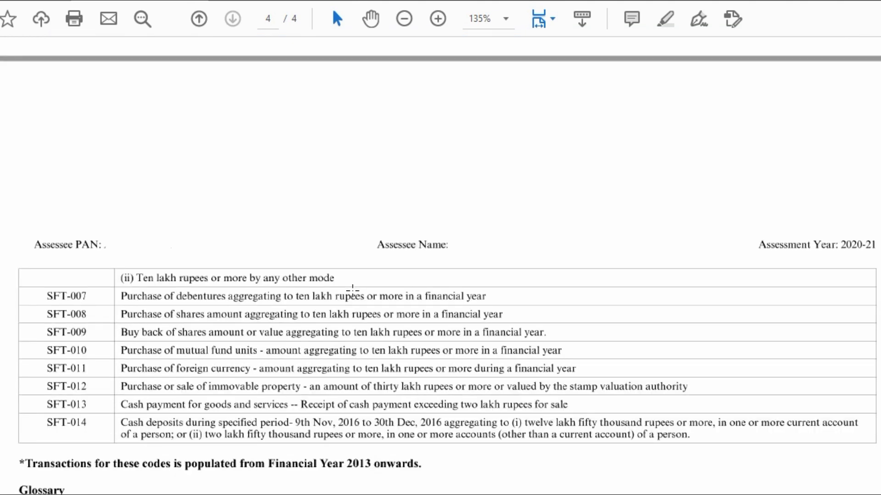
pyautogui.scroll(2, 353, 293)
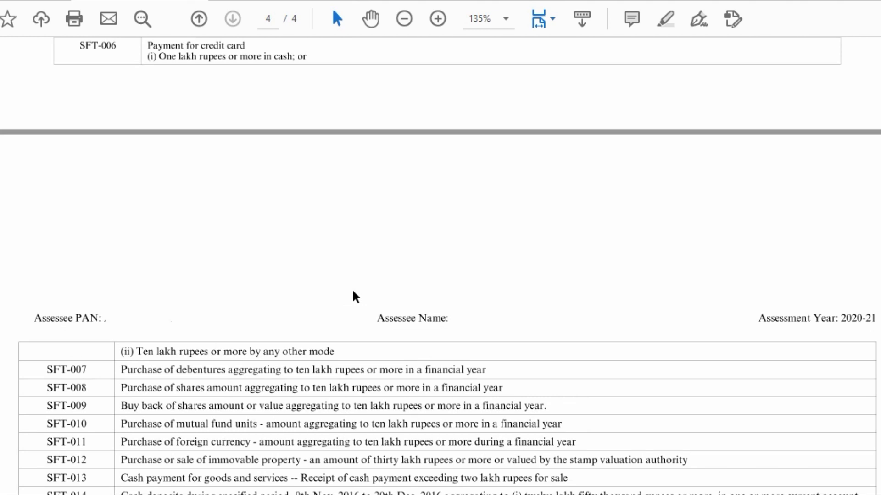
pyautogui.scroll(-3, 353, 295)
pyautogui.scroll(-2, 352, 291)
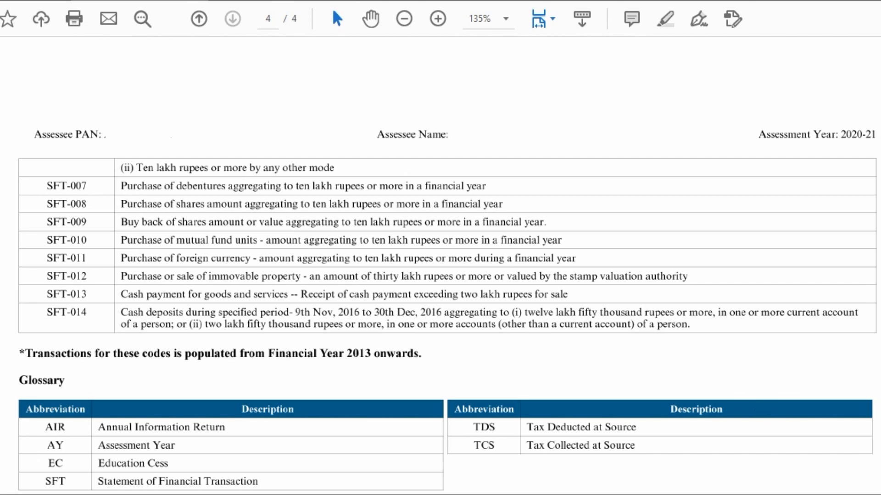
pyautogui.scroll(20, 440, 266)
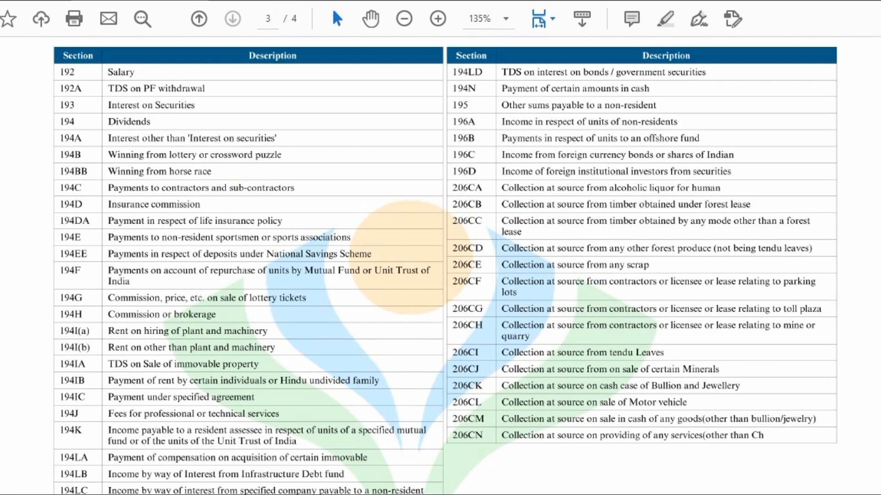
pyautogui.scroll(20, 440, 266)
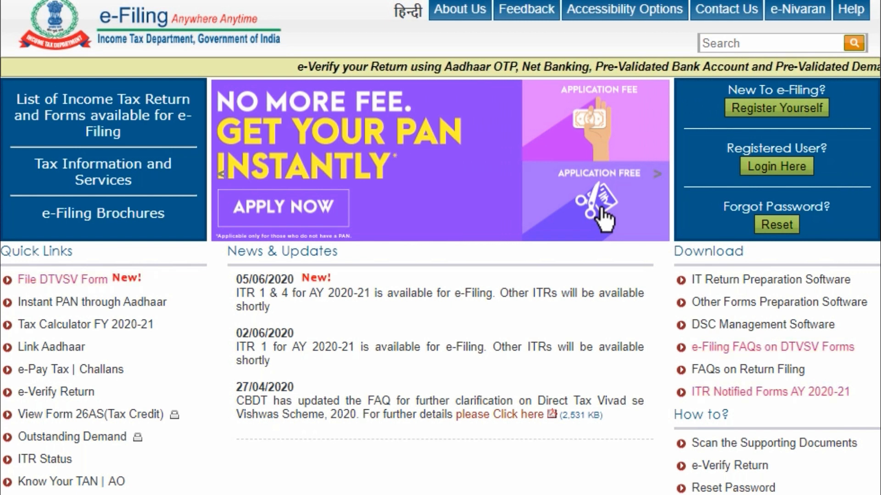
# - Go to the IT Return Preparation Software downloads and dismiss the utilities note
pyautogui.click(784, 285)
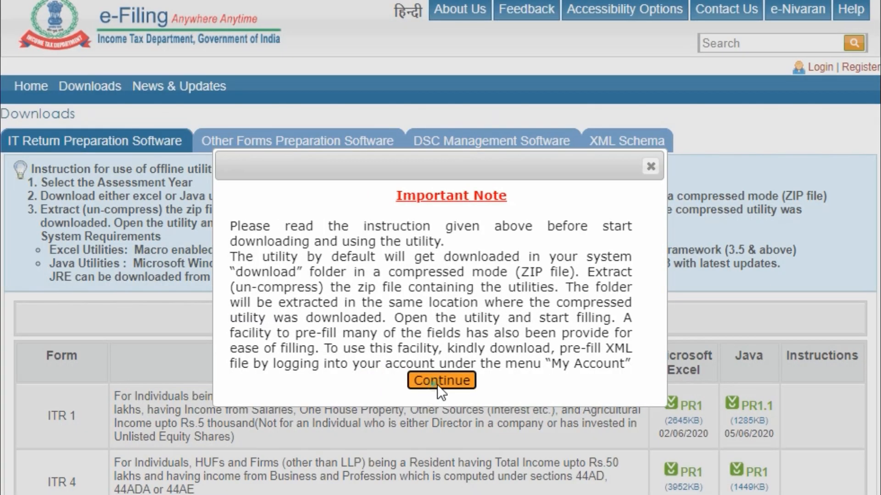
pyautogui.click(436, 384)
pyautogui.scroll(-2, 557, 372)
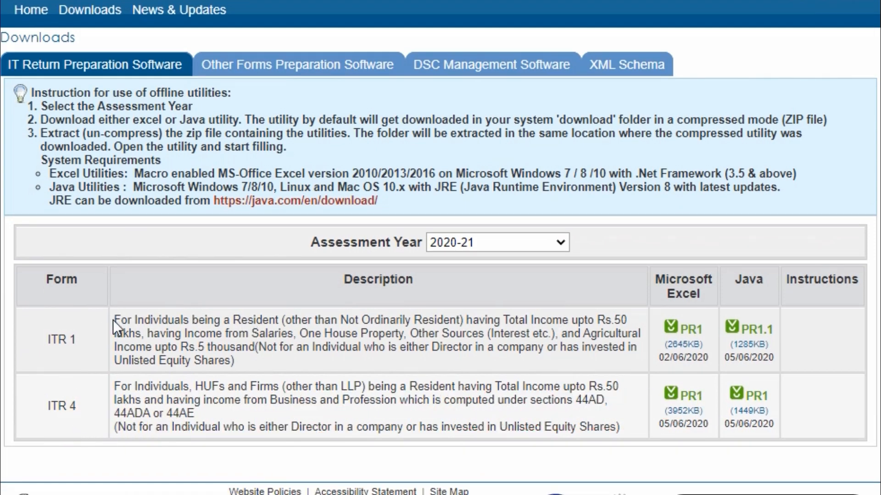
# - Highlight ITR 1 eligibility: residency, allowed income, Rs.5 thousand agricultural limit, unlisted shares exclusion; return Home
pyautogui.moveTo(114, 320); pyautogui.dragTo(255, 310)
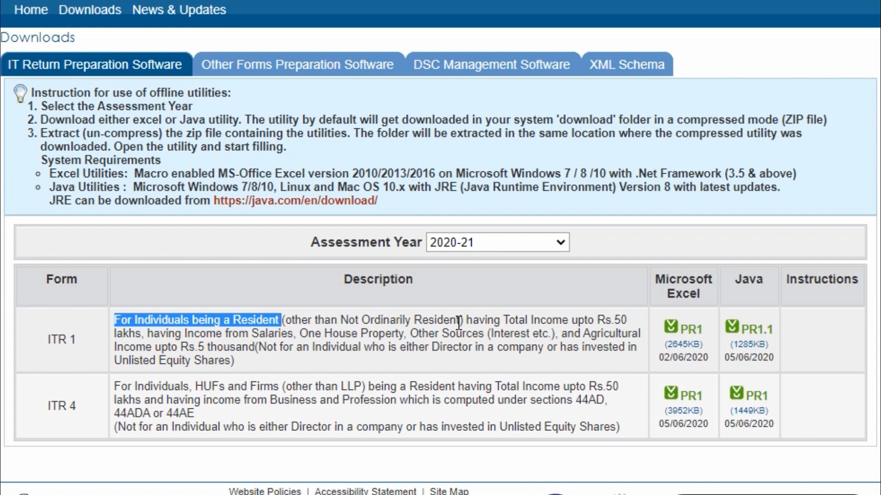
pyautogui.click(300, 333)
pyautogui.moveTo(300, 333); pyautogui.dragTo(556, 333)
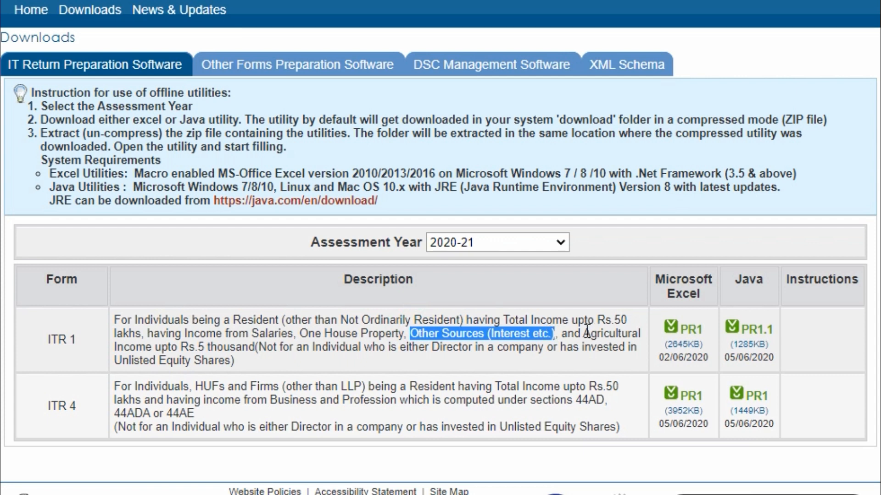
pyautogui.moveTo(181, 347); pyautogui.dragTo(257, 347)
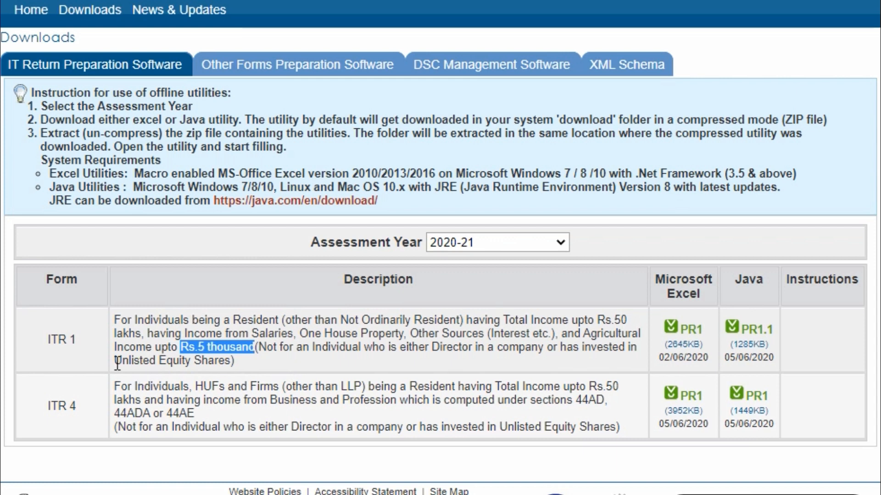
pyautogui.moveTo(115, 361); pyautogui.dragTo(231, 361)
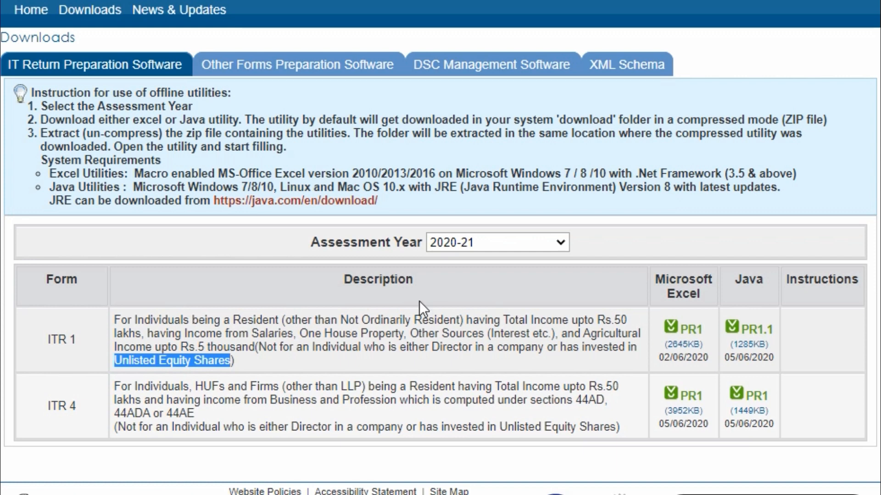
pyautogui.scroll(2, 419, 301)
pyautogui.click(37, 88)
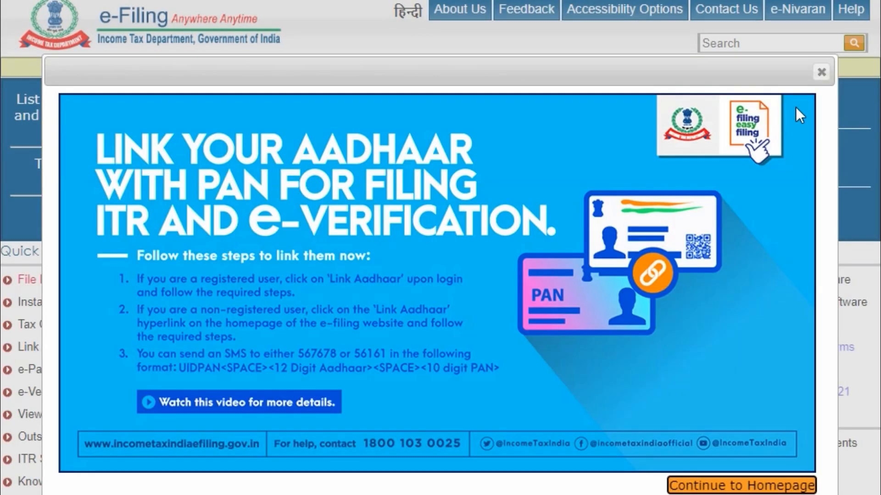
# - Dismiss the Aadhaar–PAN notice and log in to the e-Filing account, entering the captcha code
pyautogui.click(821, 73)
pyautogui.click(776, 171)
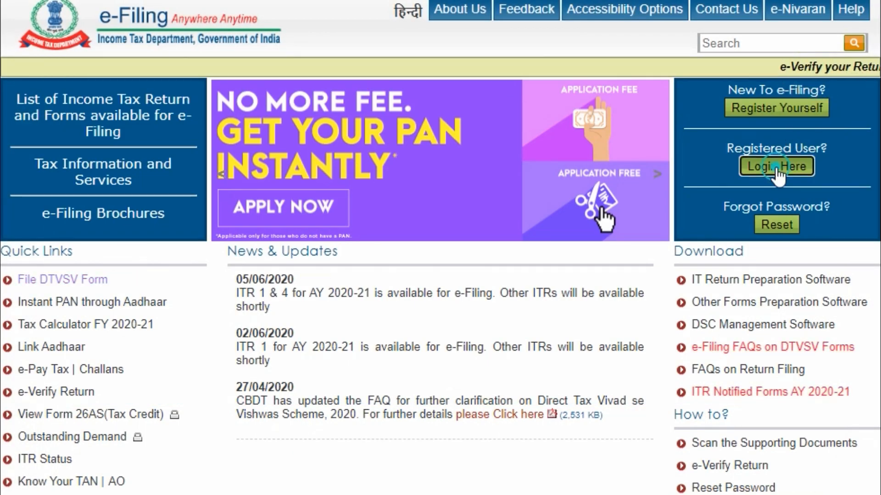
pyautogui.click(413, 276)
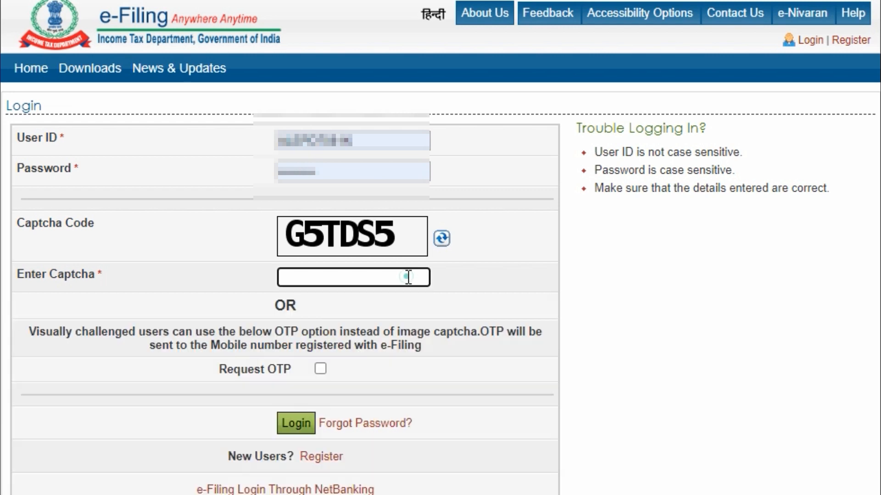
pyautogui.write('G')
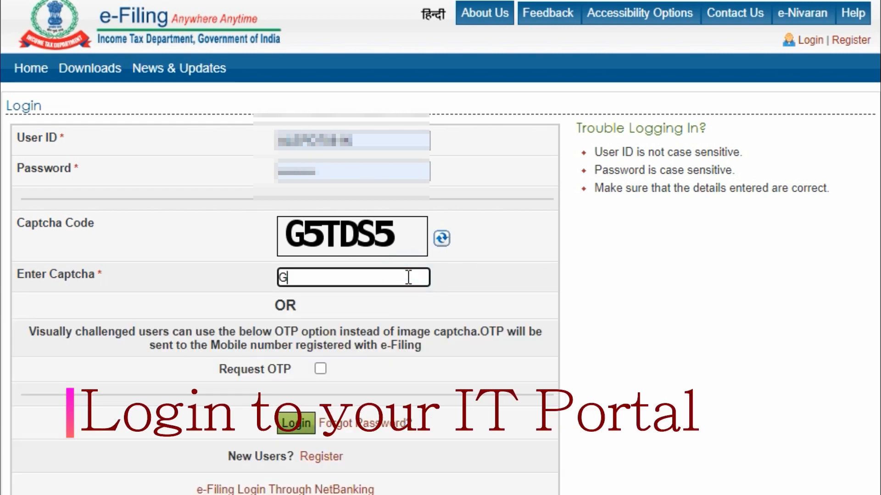
pyautogui.write('5TDS5')
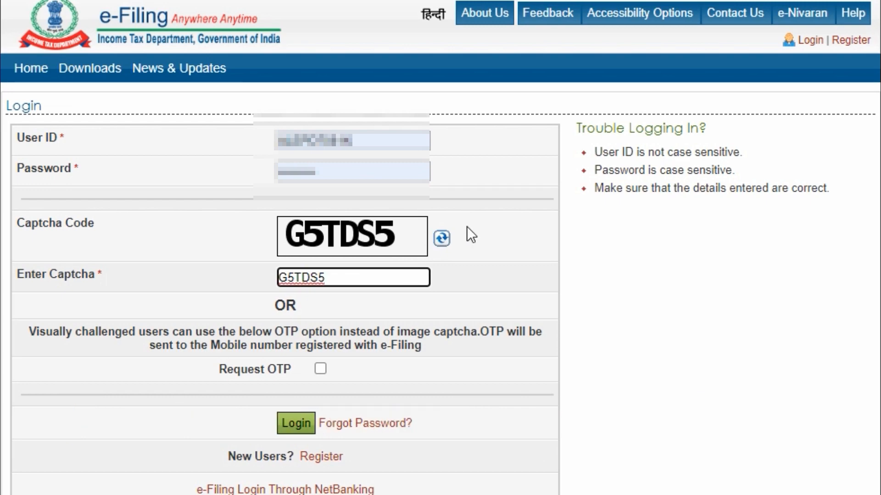
pyautogui.click(294, 424)
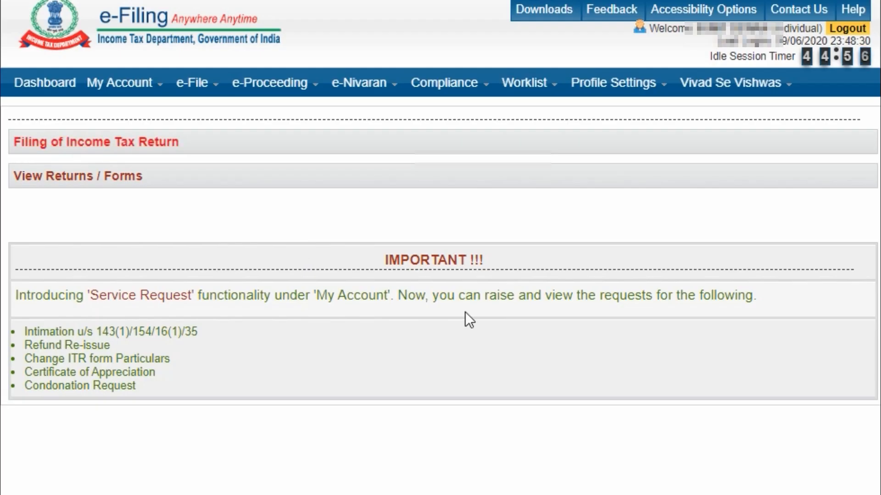
# - Start an income tax return for assessment year 2020-21 using ITR-1 as an Original/Revised Return
pyautogui.click(97, 146)
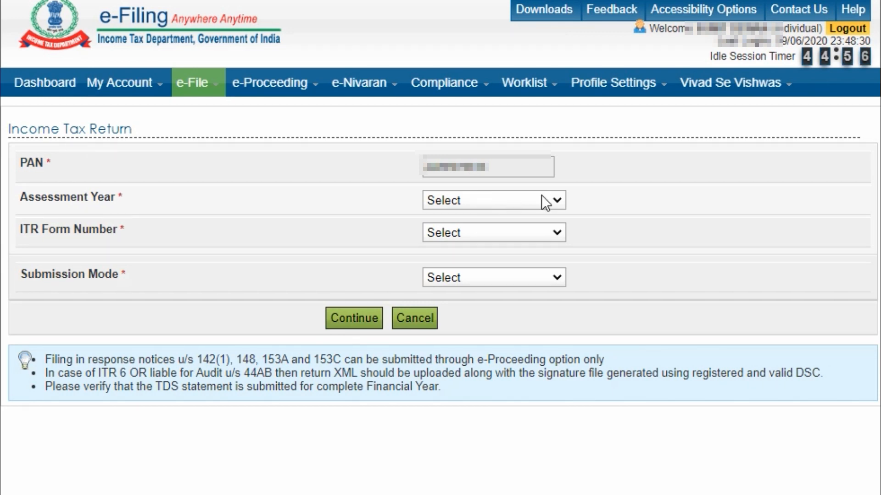
pyautogui.click(501, 199)
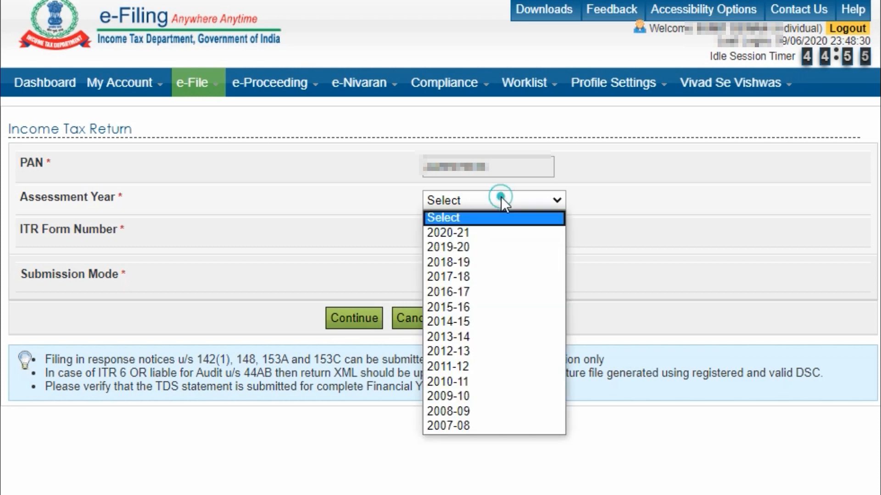
pyautogui.click(510, 232)
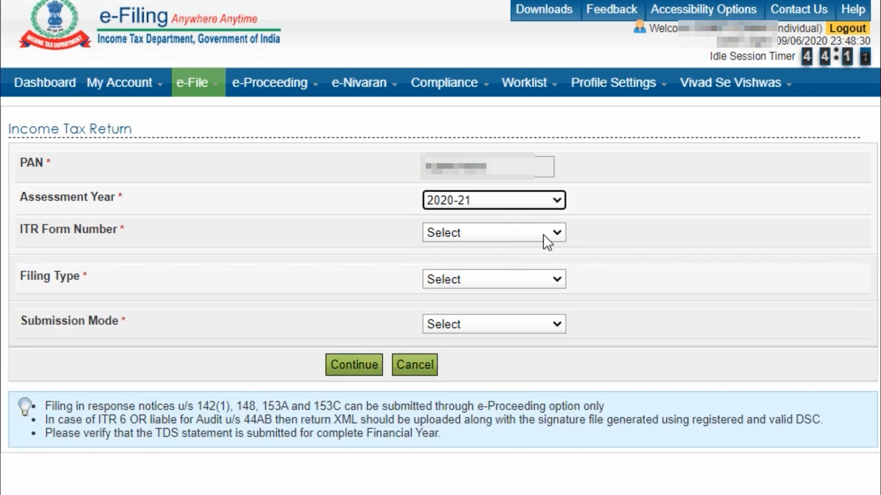
pyautogui.click(516, 235)
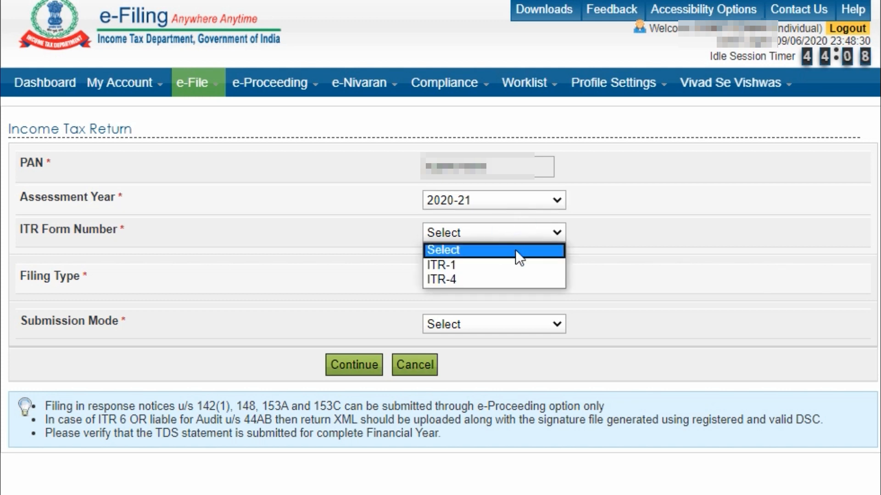
pyautogui.click(513, 263)
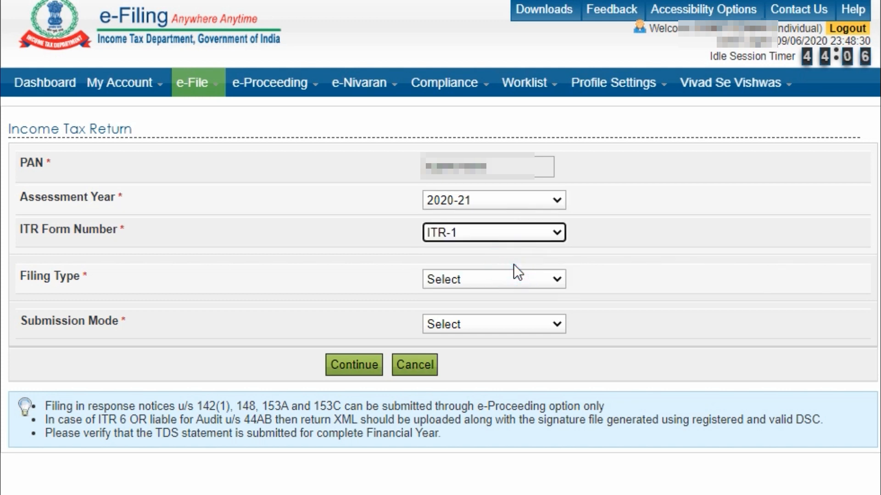
pyautogui.click(518, 282)
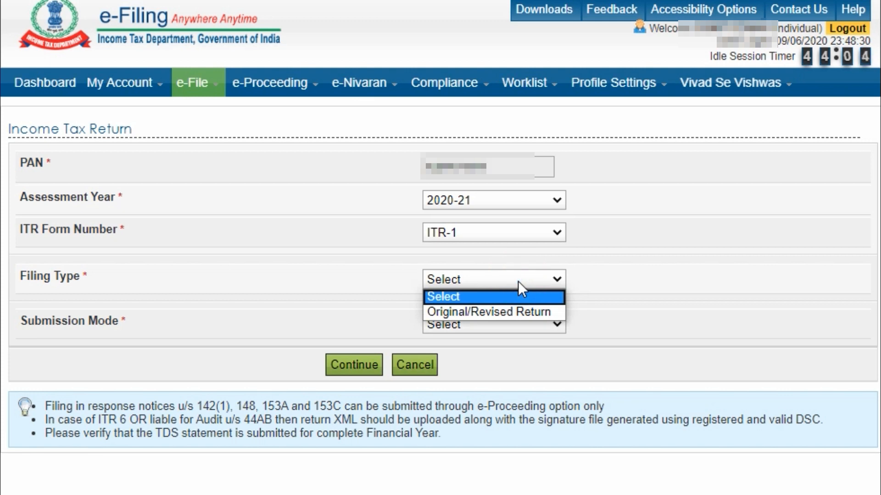
pyautogui.click(511, 311)
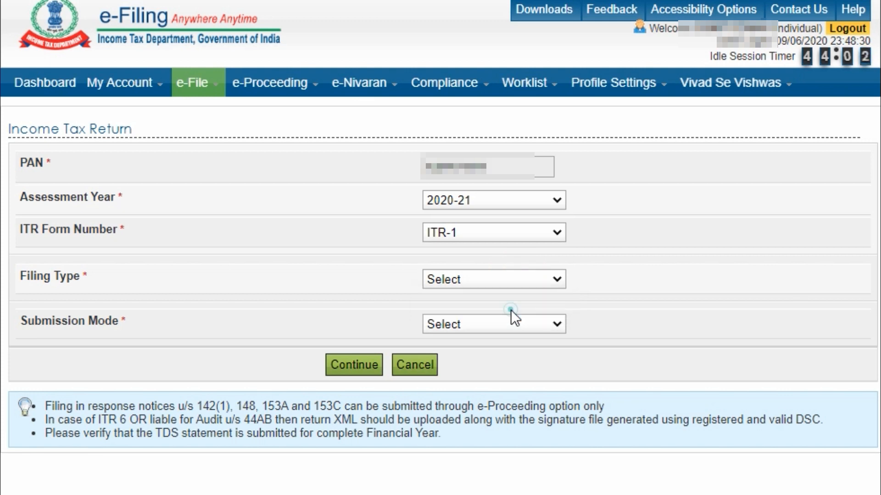
pyautogui.click(508, 323)
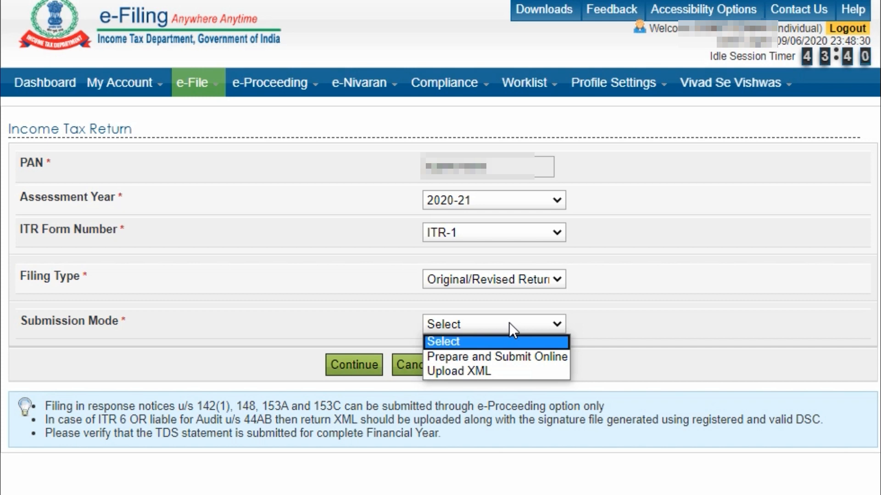
# - Choose Prepare and Submit Online as the submission mode
pyautogui.click(510, 360)
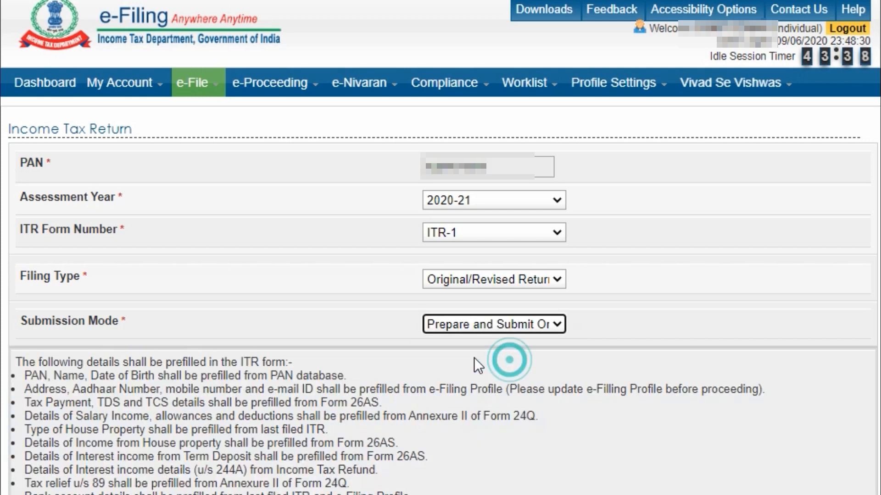
pyautogui.scroll(-5, 601, 393)
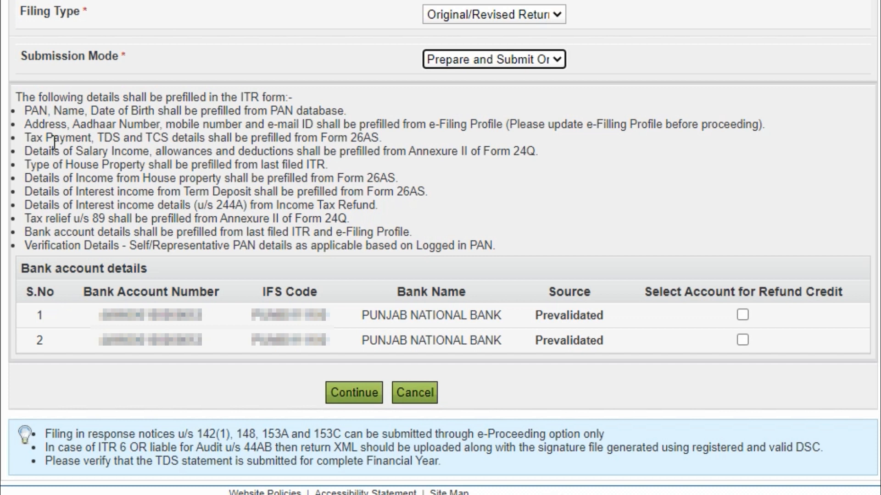
# - Mark the second Punjab National Bank account for refund credit
pyautogui.click(188, 205)
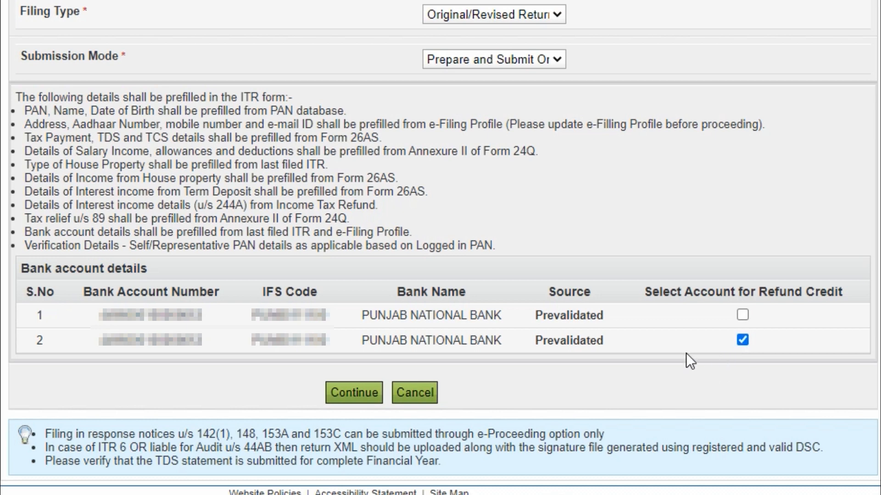
pyautogui.click(362, 393)
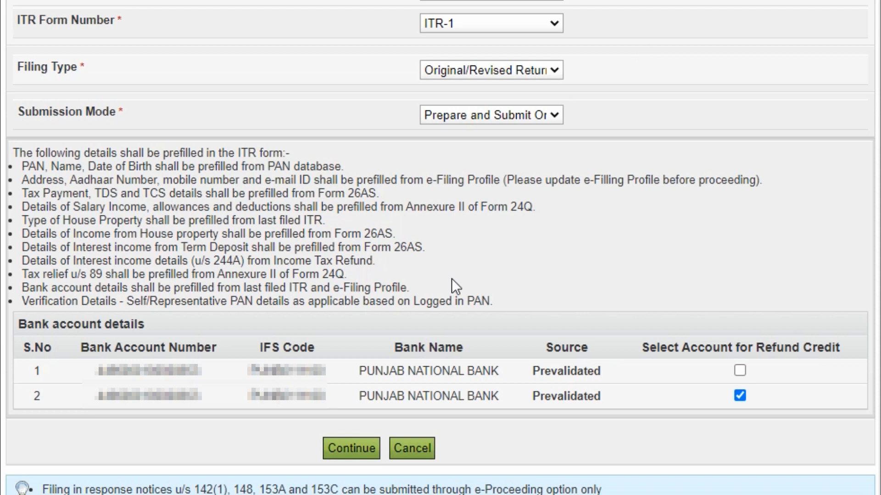
# - Continue past the bank account details to bring up the Prefill Consent notice
pyautogui.click(357, 448)
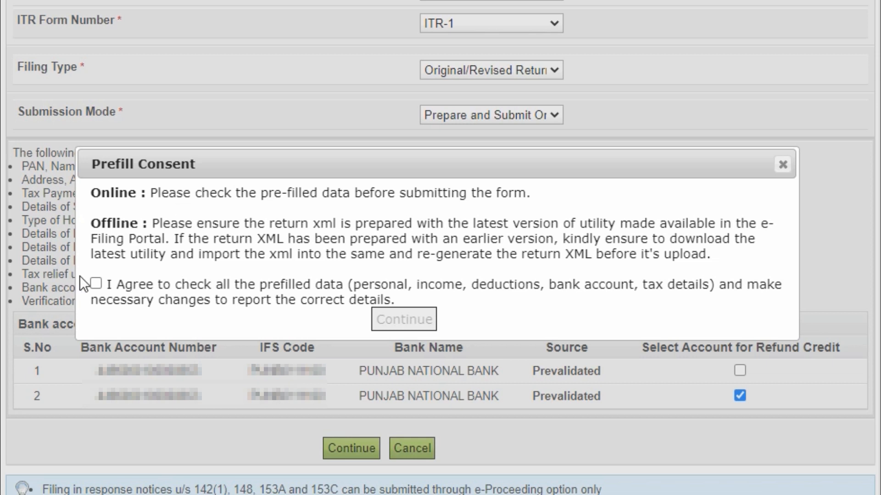
# - Agree to check the prefilled data and open the ITR-1 Sahaj form for 2020-21
pyautogui.click(96, 283)
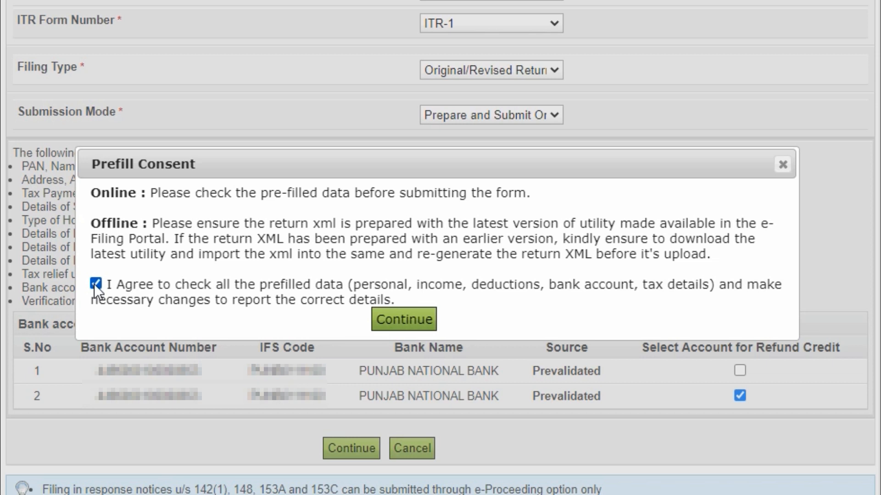
pyautogui.click(412, 319)
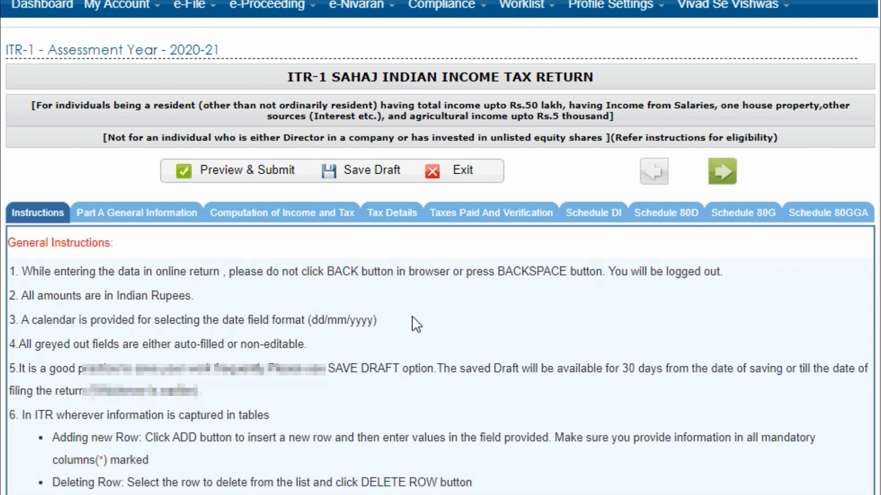
pyautogui.scroll(-4, 459, 340)
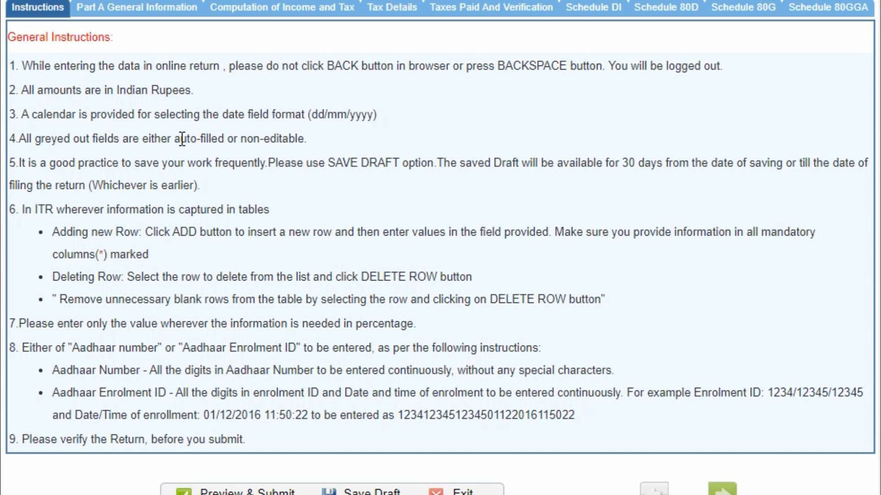
pyautogui.scroll(-2, 399, 321)
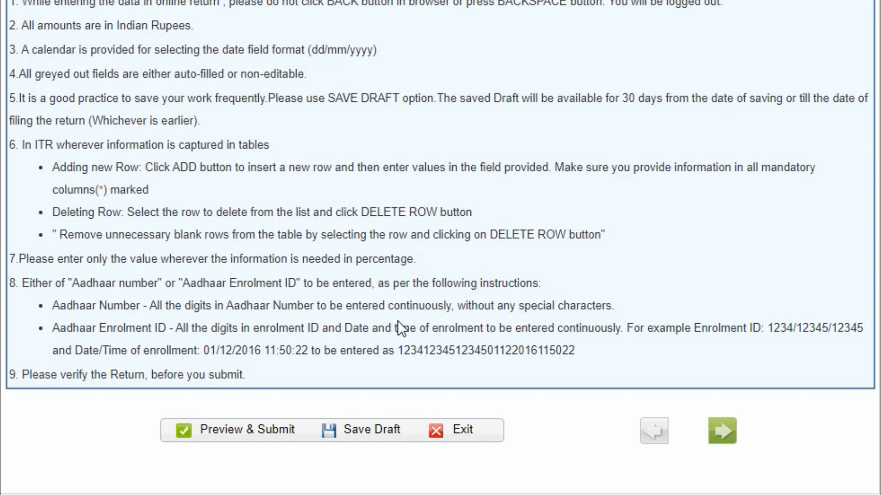
pyautogui.scroll(5, 398, 320)
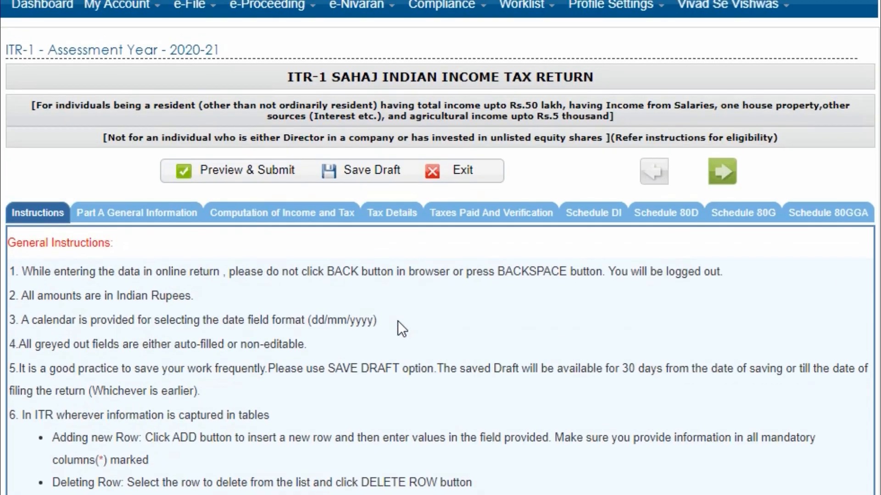
# - Show Part A General Information and scroll down to the Nature of employment and A20 fields
pyautogui.click(157, 225)
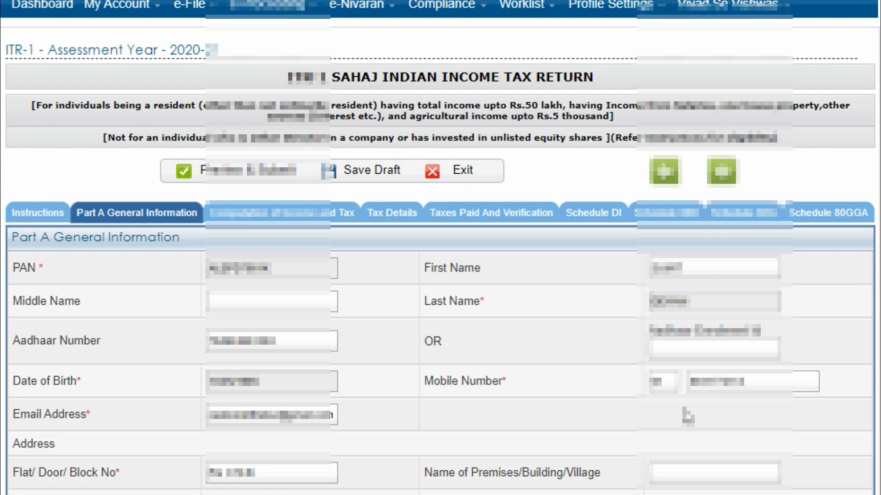
pyautogui.scroll(-1, 779, 419)
pyautogui.scroll(-2, 780, 418)
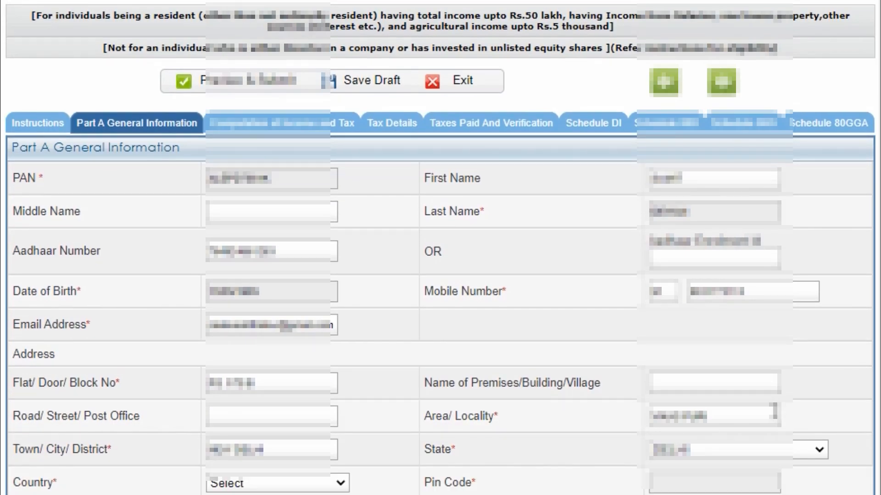
pyautogui.scroll(-2, 780, 418)
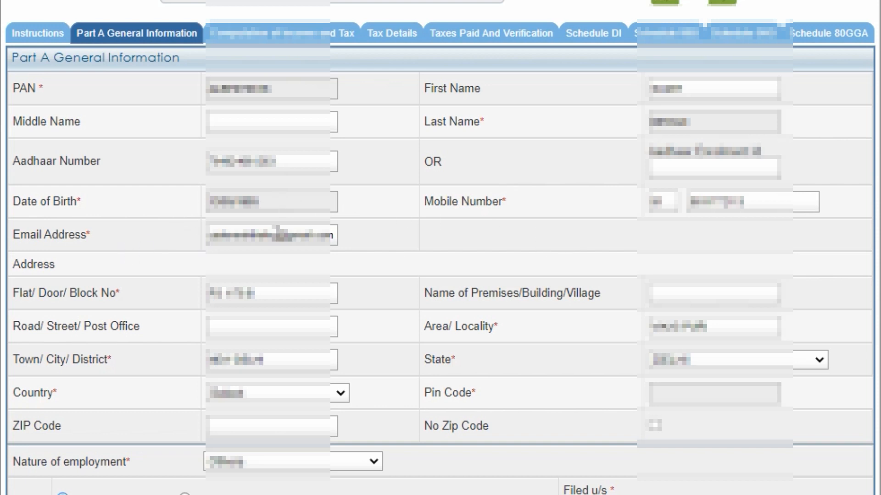
pyautogui.scroll(-4, 487, 264)
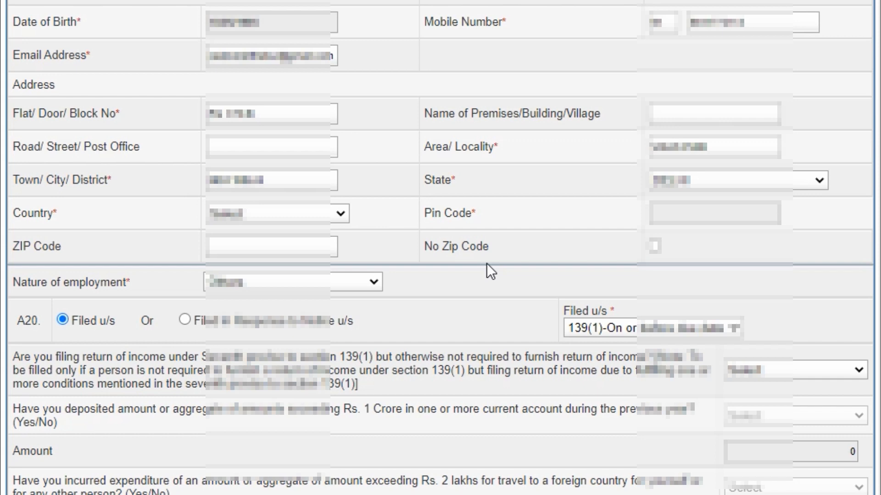
pyautogui.scroll(-2, 486, 263)
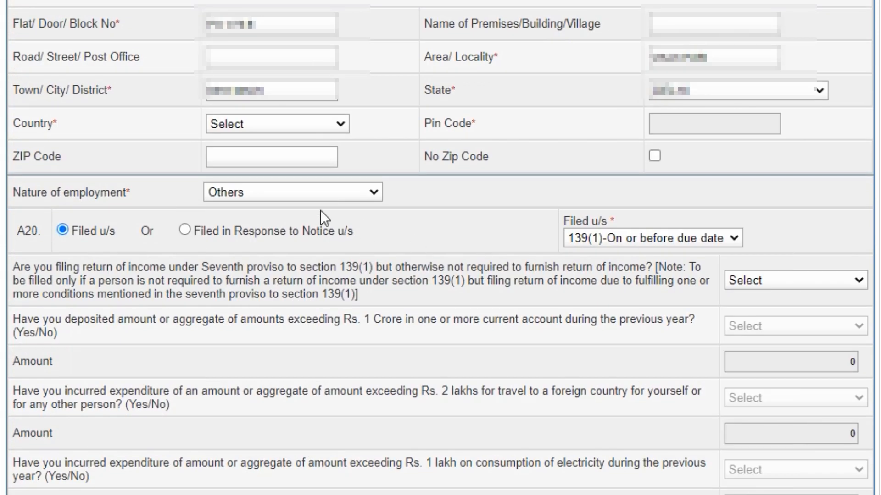
# - Set nature of employment to Others and keep Filed u/s as 139(1)-On or before due date
pyautogui.click(313, 194)
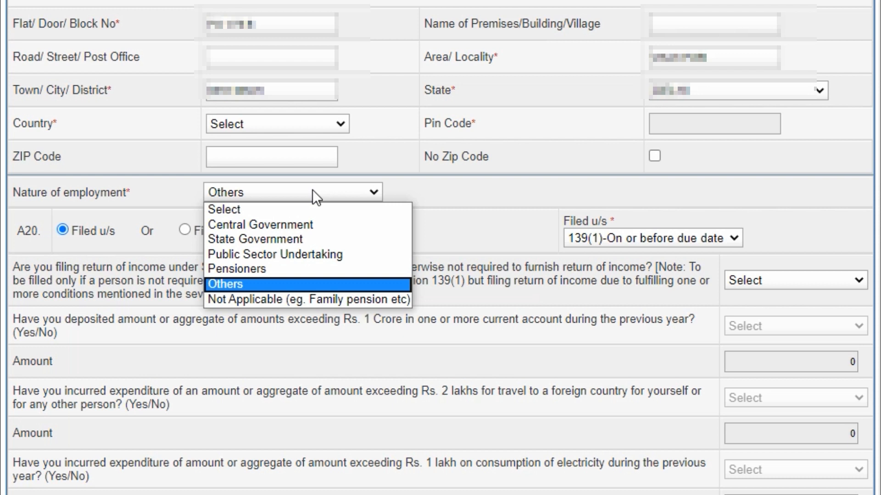
pyautogui.click(310, 285)
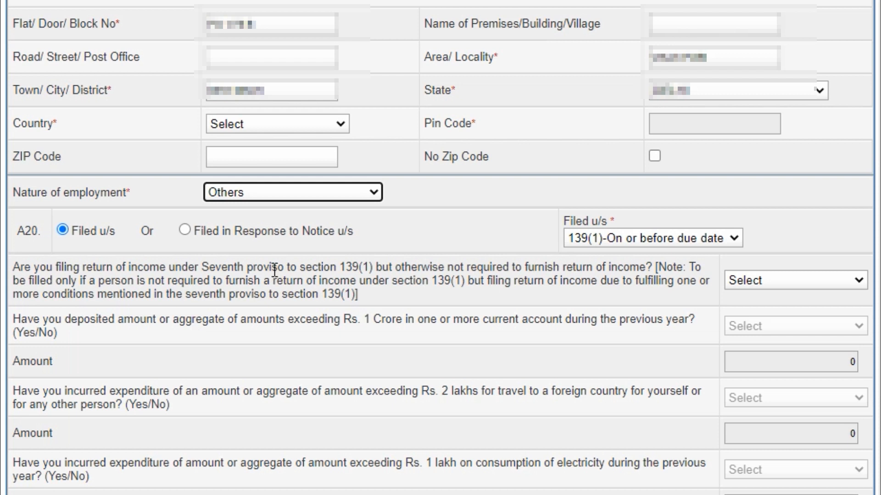
pyautogui.click(686, 239)
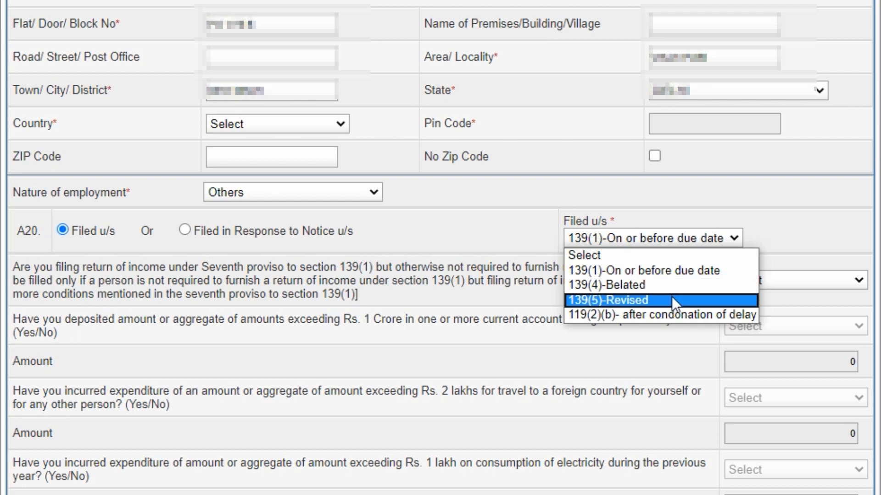
pyautogui.click(412, 244)
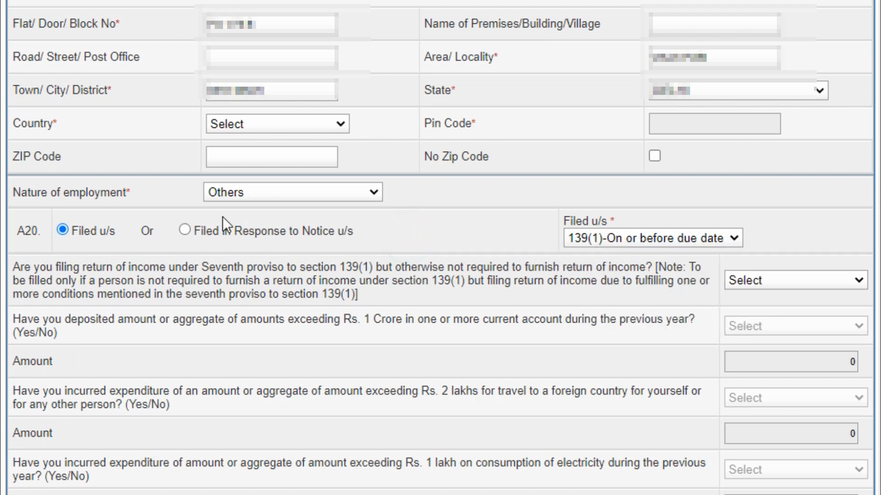
# - Try filing in response to a notice, then revert to Filed u/s 139(1) and dismiss the warning
pyautogui.click(185, 229)
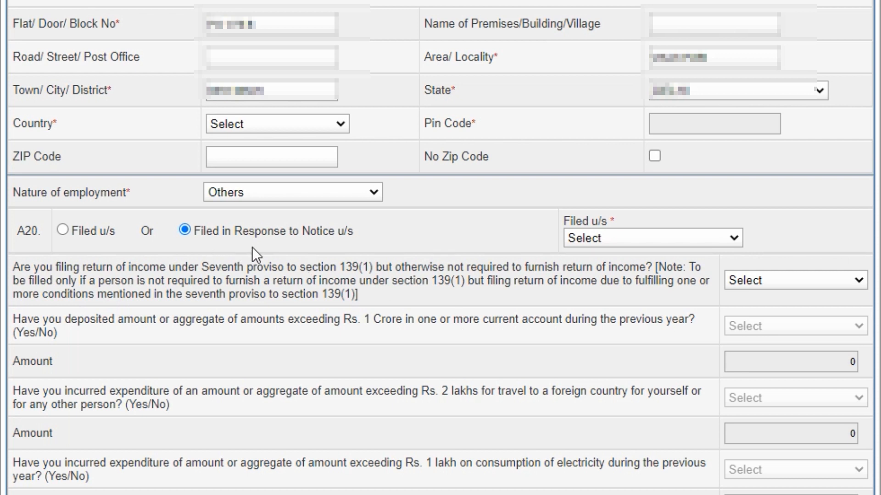
pyautogui.click(652, 238)
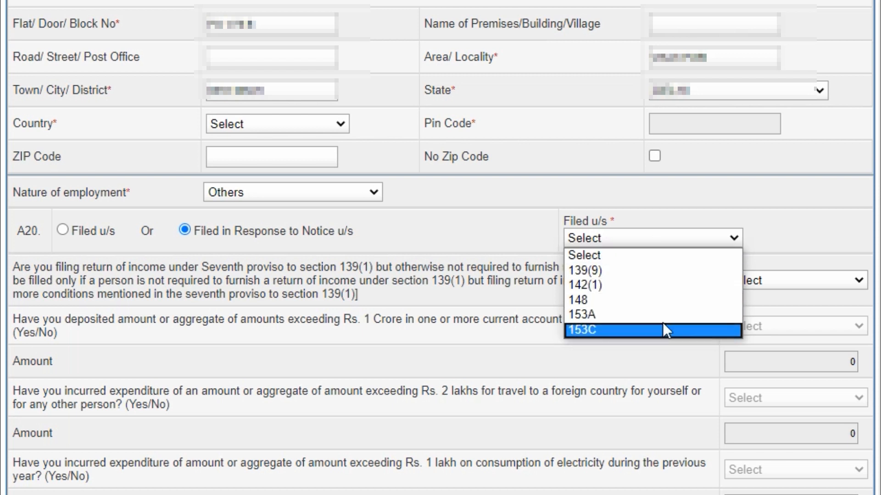
pyautogui.scroll(-3, 499, 246)
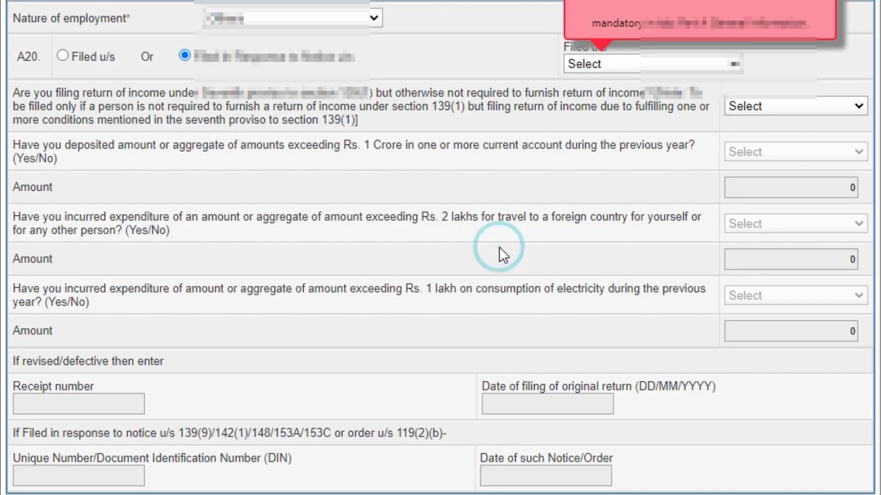
pyautogui.scroll(3, 499, 247)
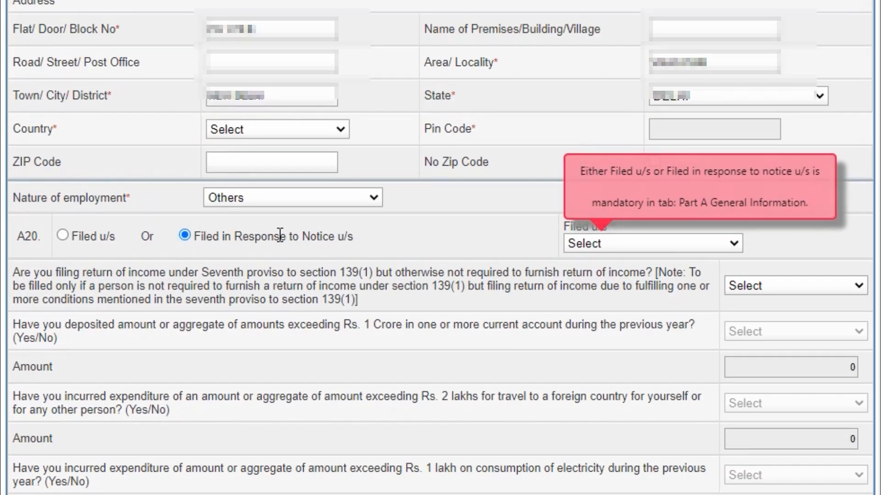
pyautogui.click(62, 236)
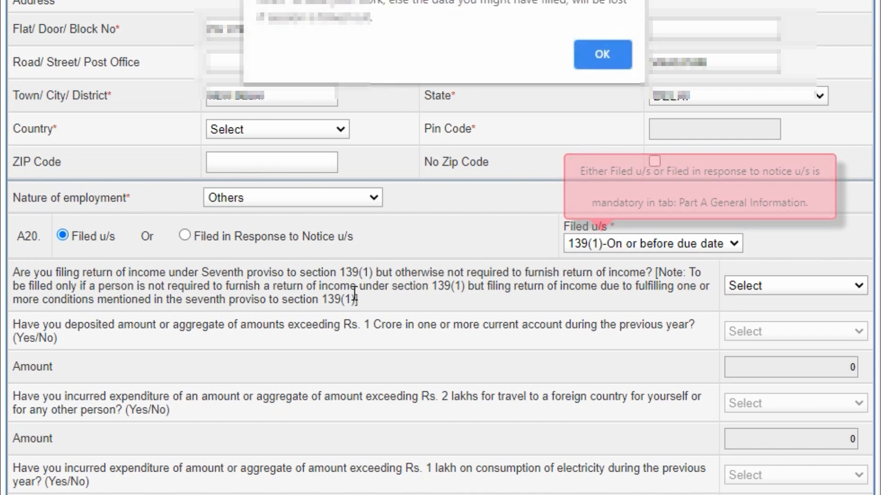
pyautogui.click(609, 54)
# - Save the ITR-1 return as a draft
pyautogui.scroll(-7, 715, 230)
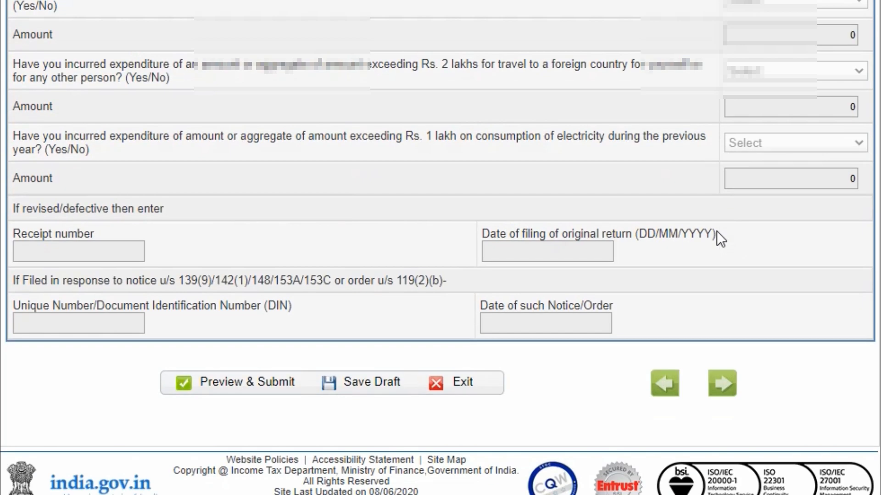
pyautogui.click(380, 395)
pyautogui.scroll(4, 734, 299)
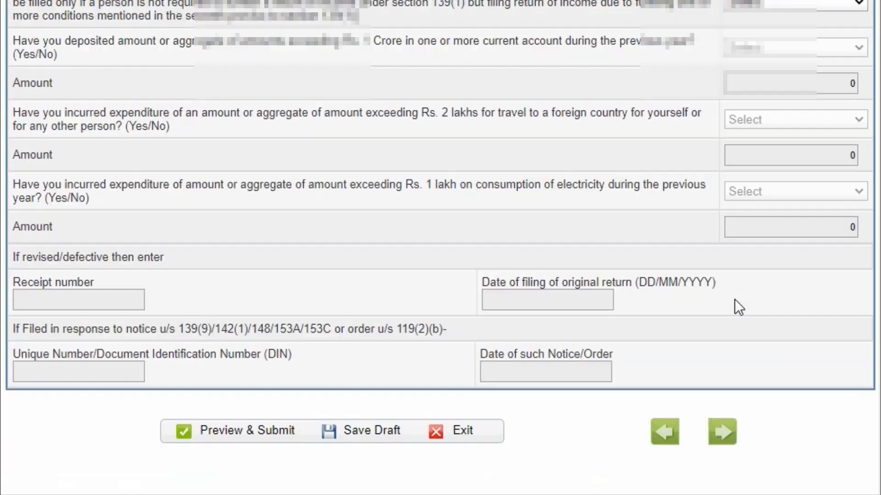
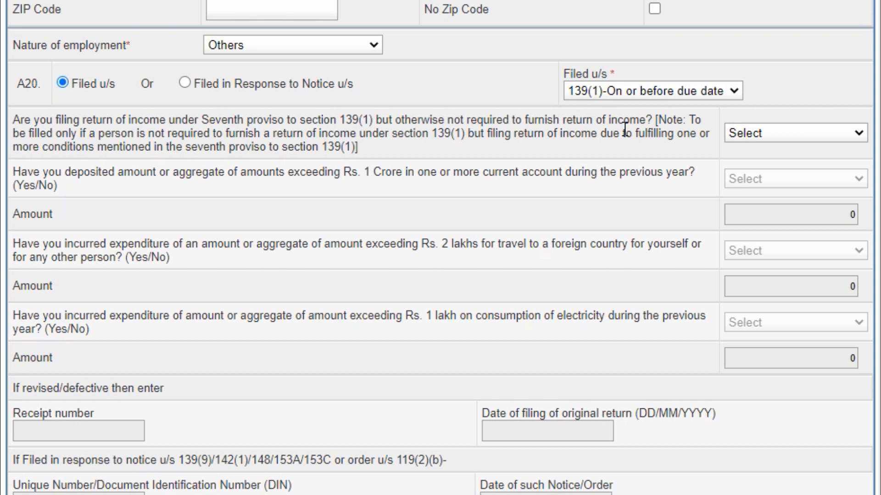
# - Answer YES to the seventh proviso and Rs. 1 Crore current-account deposit questions, with deposit 15400000
pyautogui.click(771, 135)
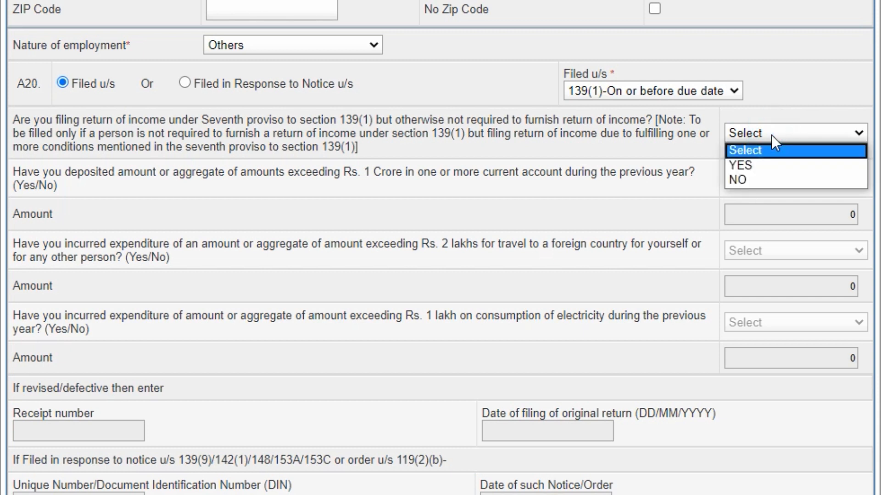
pyautogui.click(771, 161)
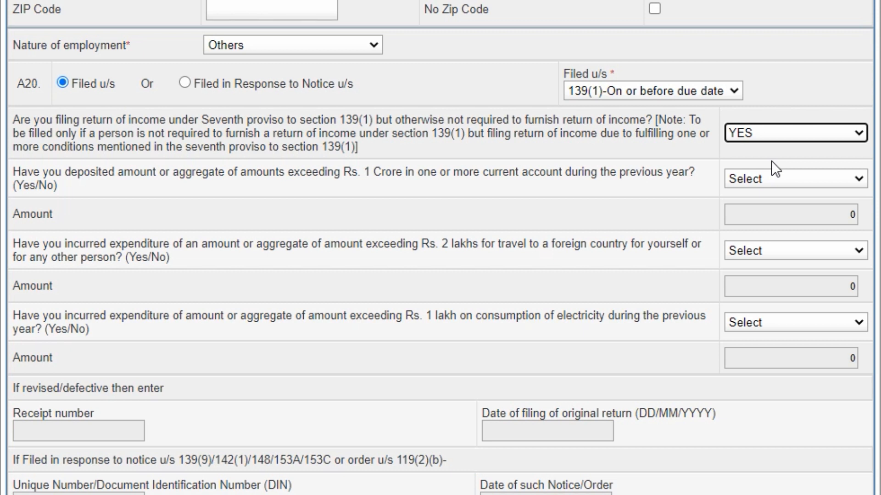
pyautogui.click(777, 179)
pyautogui.click(777, 210)
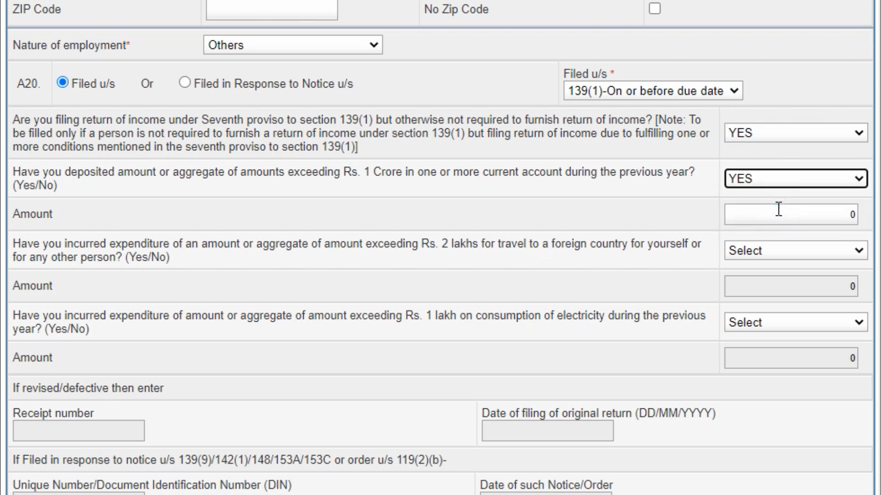
pyautogui.click(778, 212)
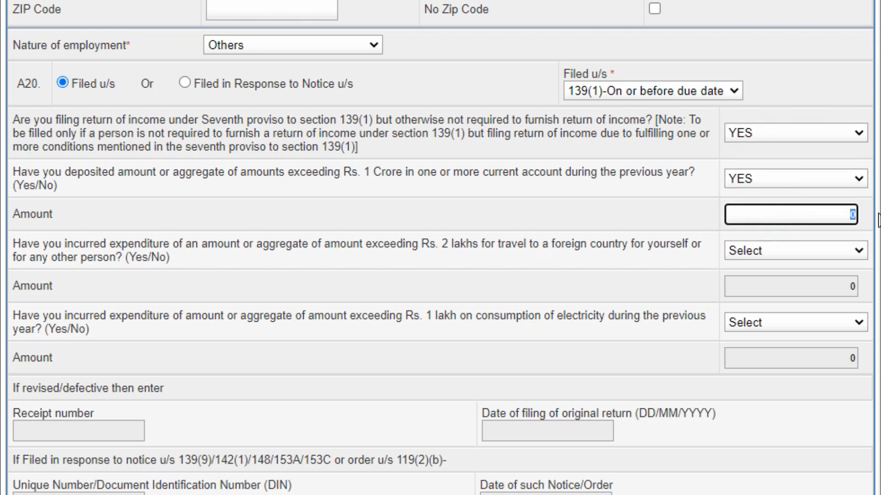
pyautogui.write('15400000')
# - Answer YES to the foreign-travel expenditure question with amount 350000
pyautogui.click(836, 252)
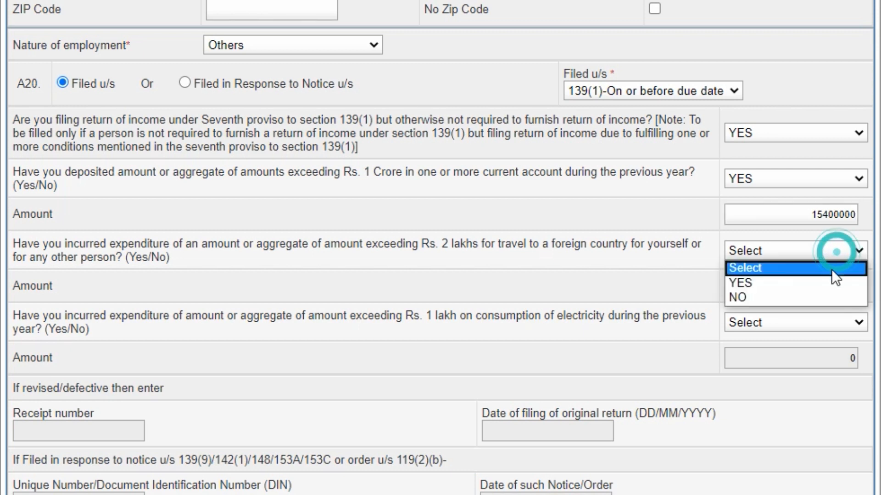
pyautogui.click(830, 282)
pyautogui.click(828, 283)
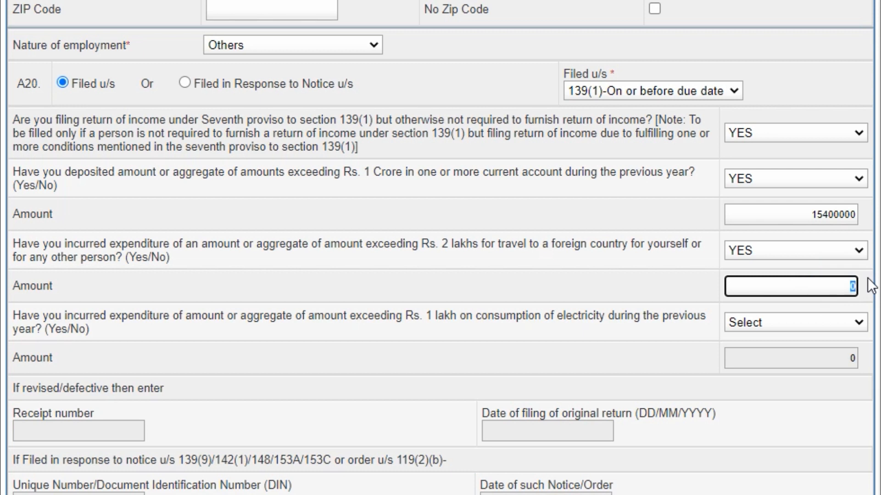
pyautogui.write('350000')
# - Answer YES to the electricity expenditure question with amount 290000
pyautogui.click(815, 323)
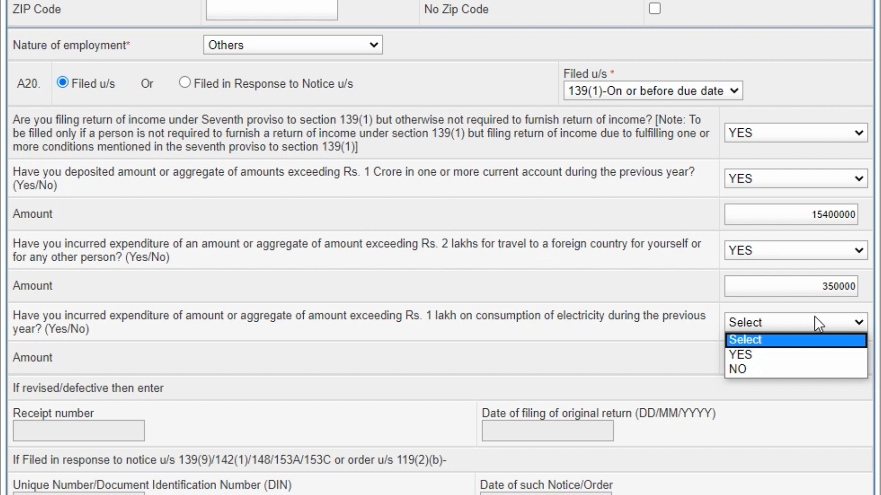
pyautogui.click(821, 353)
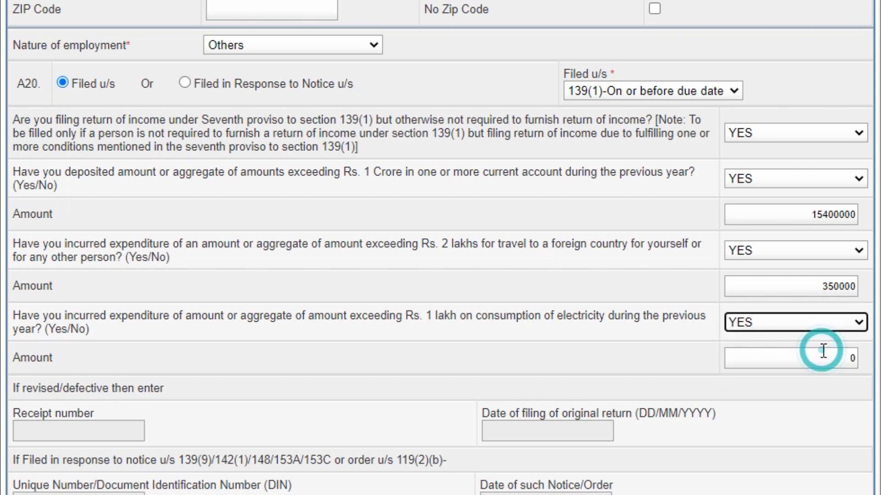
pyautogui.click(800, 356)
pyautogui.moveTo(843, 353); pyautogui.dragTo(879, 360)
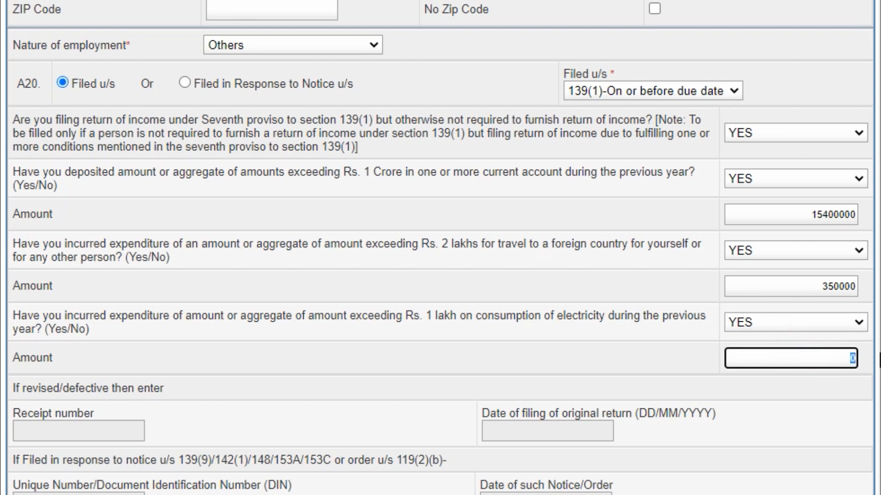
pyautogui.write('290000')
pyautogui.click(678, 367)
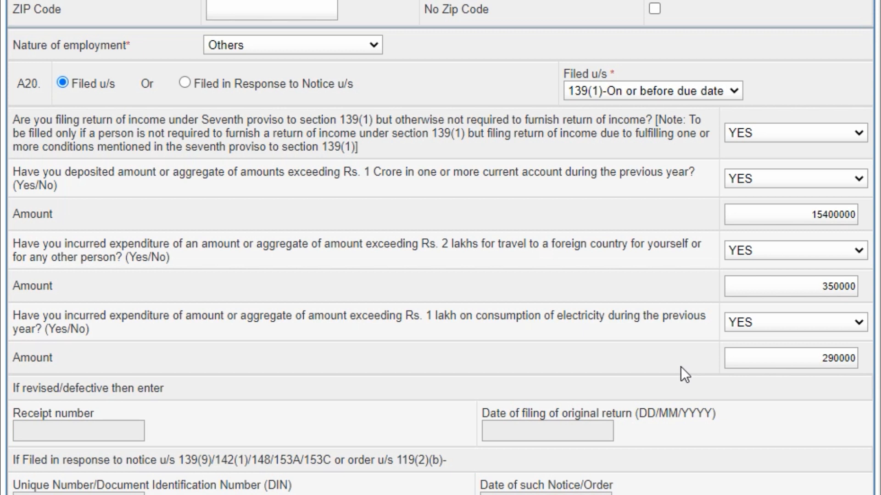
# - Clear the electricity amount, set electricity to NO, and change the seventh proviso answer to NO
pyautogui.doubleClick(783, 358)
pyautogui.press('BackSpace')
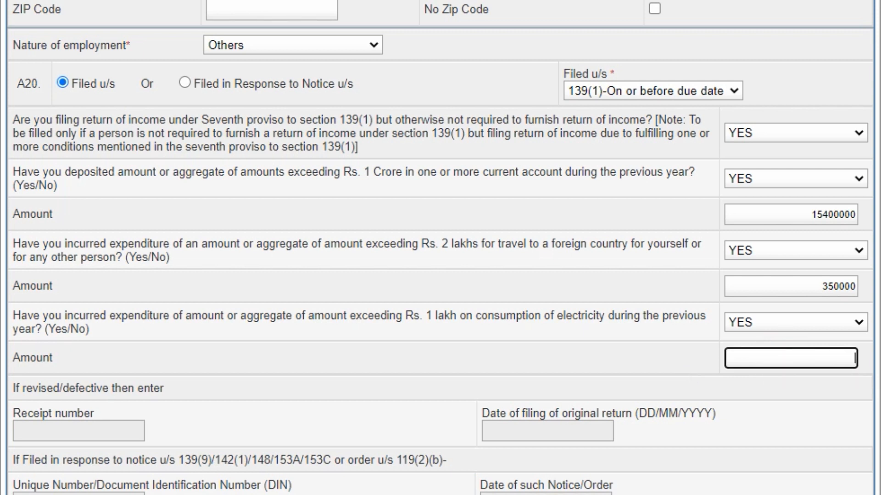
pyautogui.click(829, 320)
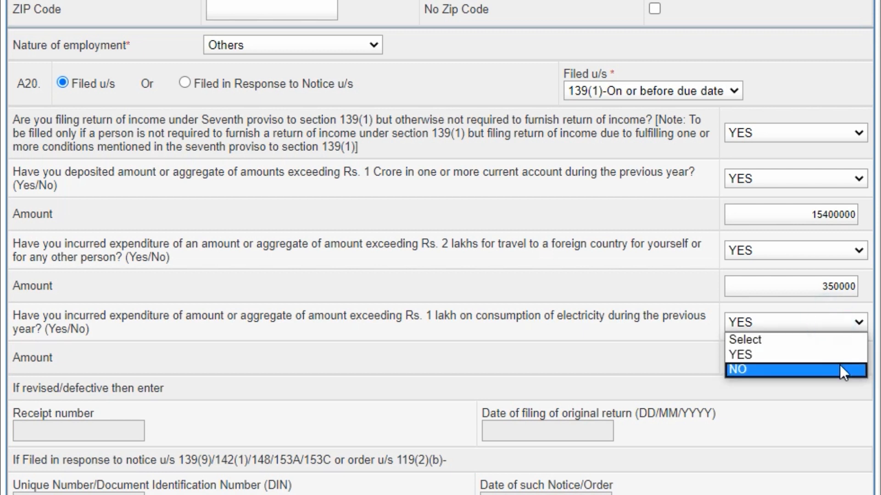
pyautogui.click(839, 367)
pyautogui.click(821, 134)
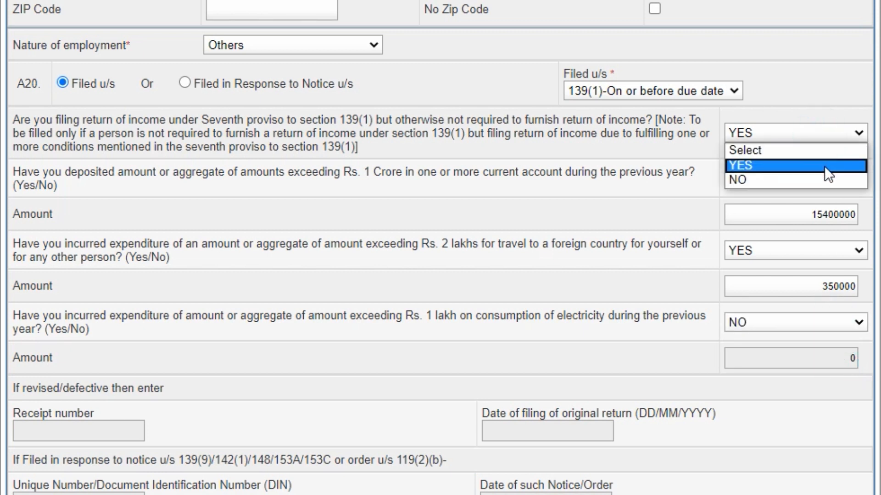
pyautogui.click(828, 178)
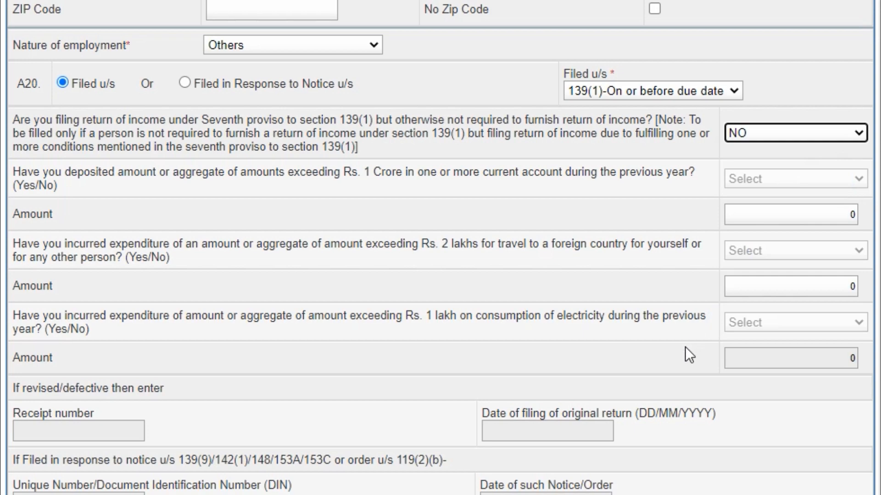
# - Save the draft and bring up the Part B salary rows of Computation of Income and Tax
pyautogui.scroll(-2, 684, 347)
pyautogui.scroll(-1, 684, 347)
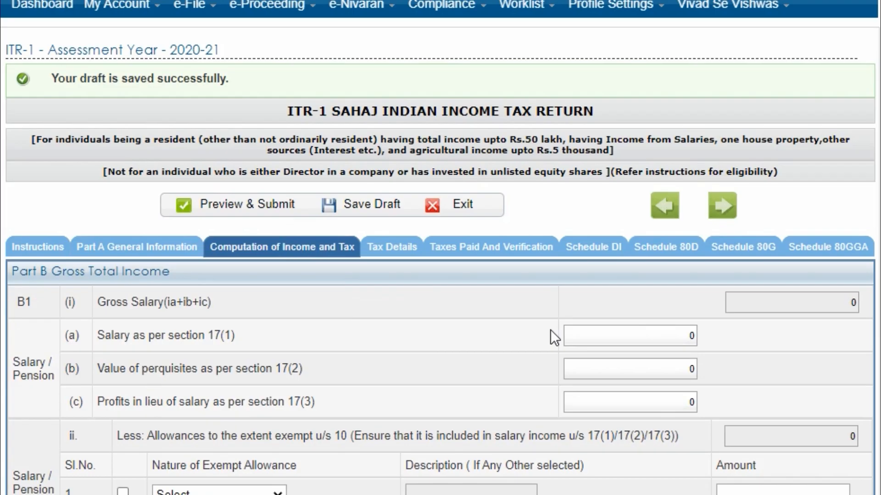
pyautogui.scroll(-4, 551, 330)
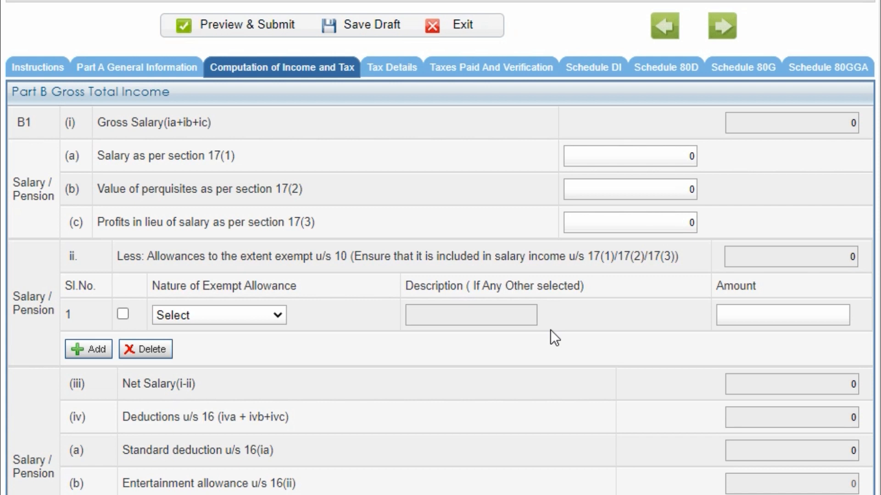
pyautogui.scroll(-2, 551, 330)
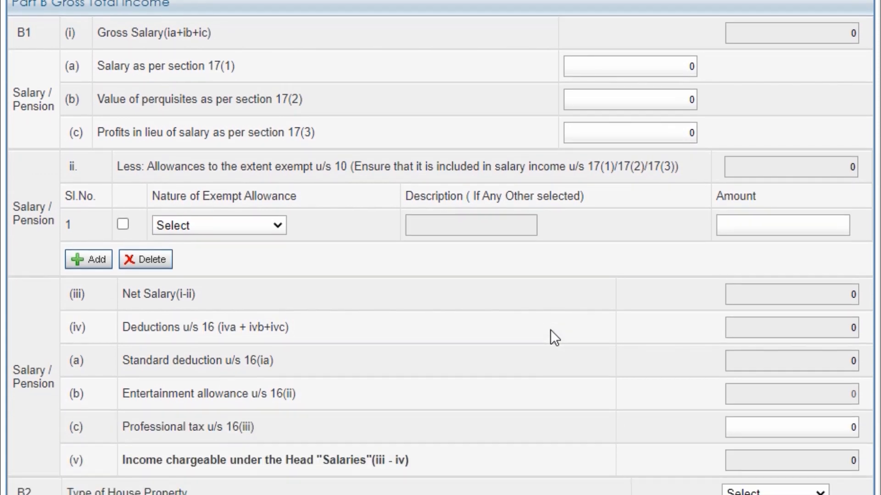
pyautogui.click(95, 64)
# - Enter salary 483259 under section 17(1) and perquisites 17080 under section 17(2)
pyautogui.click(612, 66)
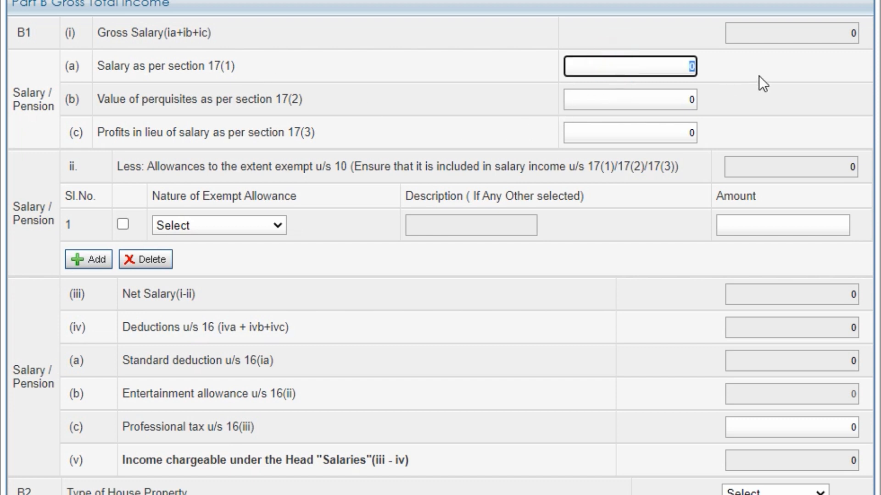
pyautogui.write('483259')
pyautogui.press('Tab')
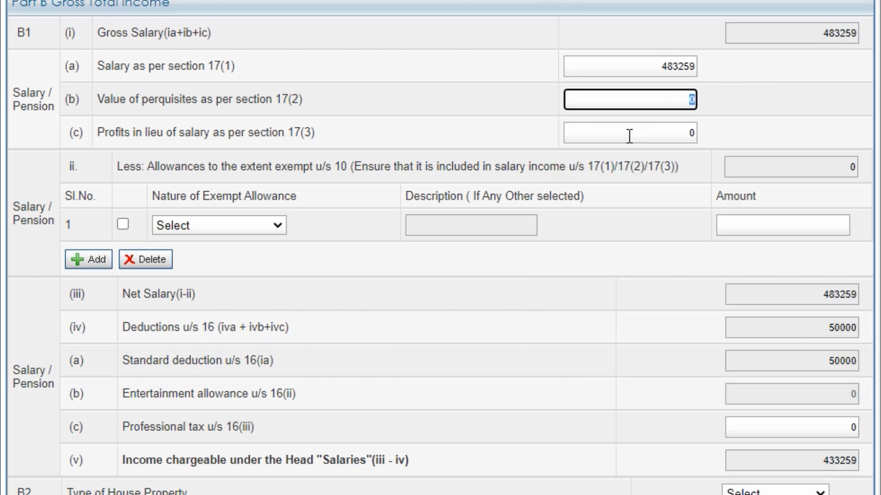
pyautogui.write('17080')
pyautogui.press('Tab')
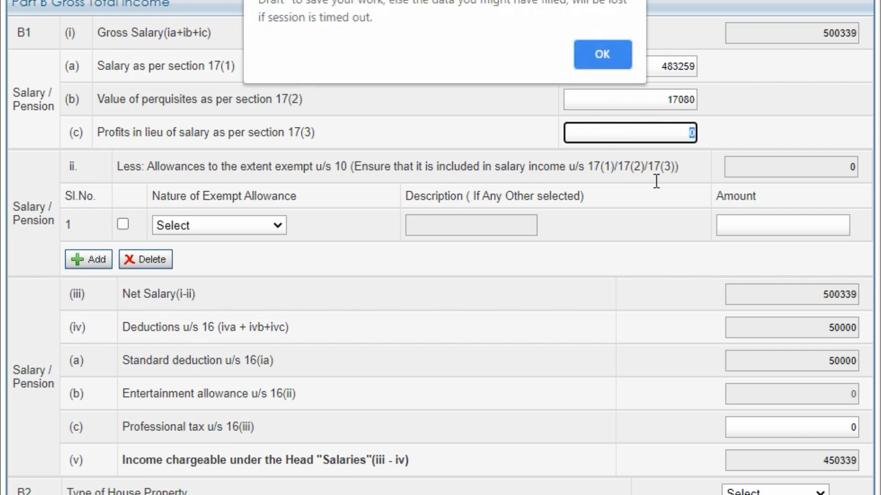
# - Dismiss the session timeout warning and save the draft again with the salary figures
pyautogui.click(597, 49)
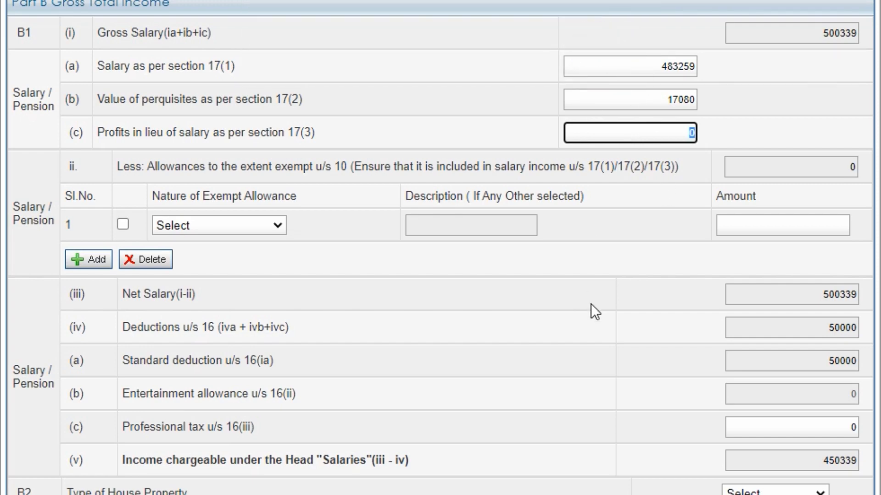
pyautogui.scroll(-15, 591, 304)
pyautogui.scroll(-20, 591, 303)
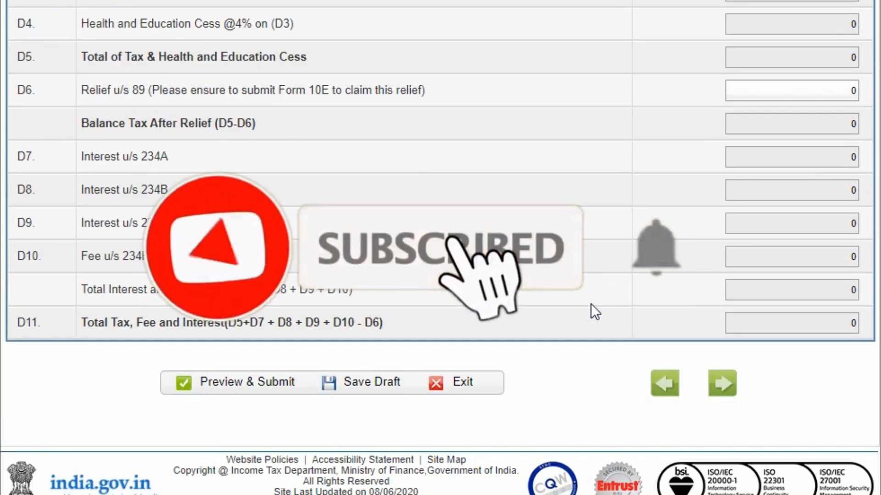
pyautogui.click(381, 395)
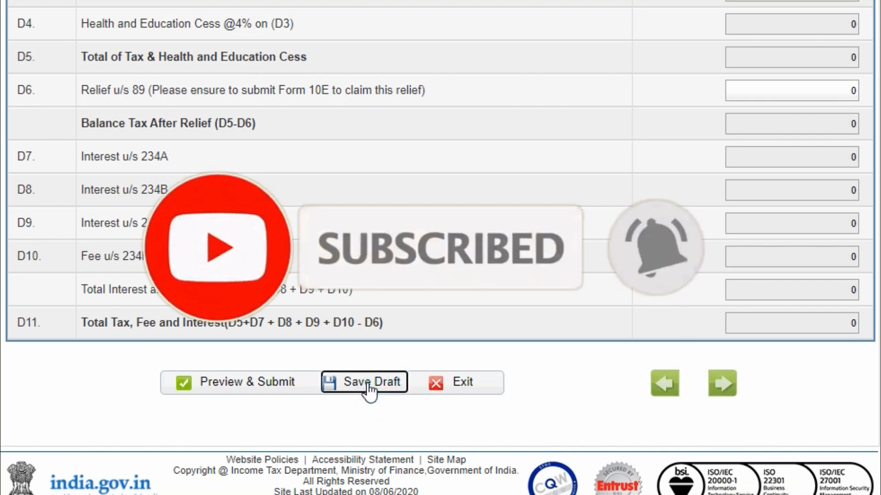
pyautogui.scroll(15, 440, 247)
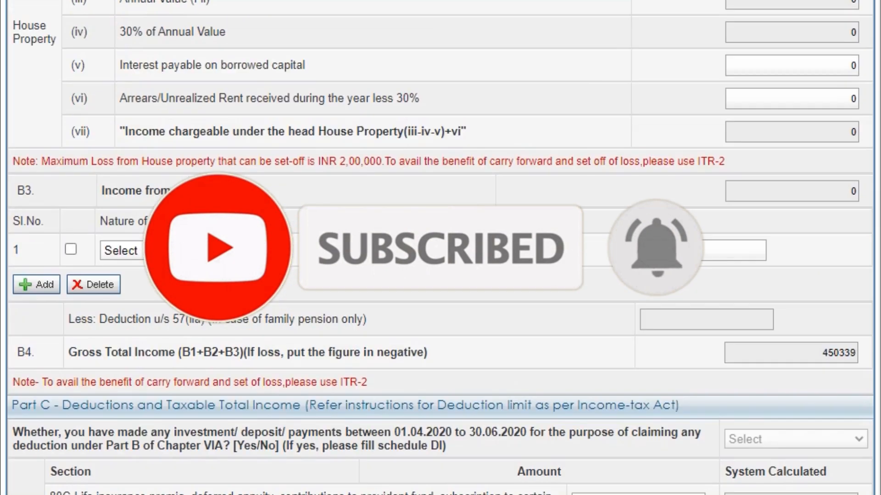
pyautogui.scroll(8, 640, 265)
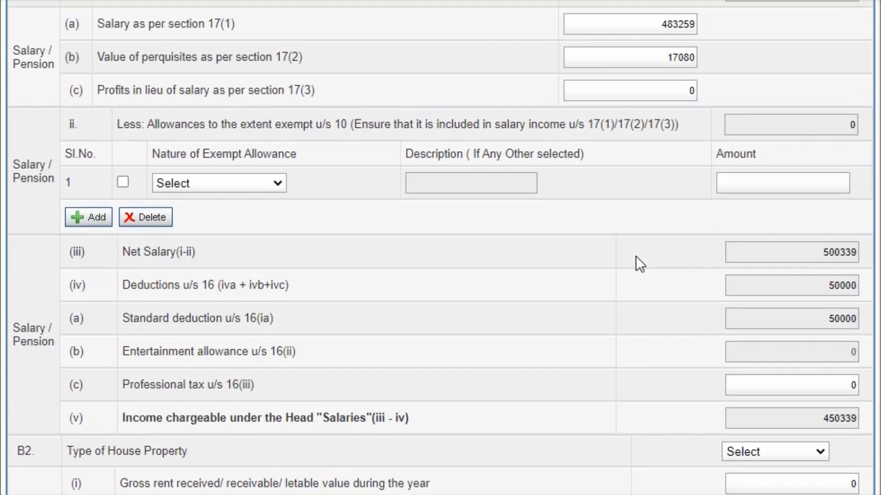
pyautogui.scroll(-2, 635, 256)
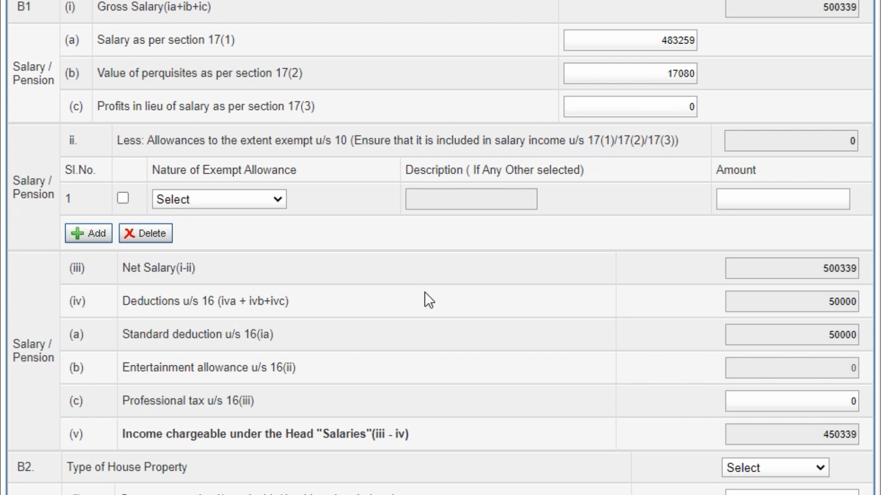
pyautogui.click(244, 200)
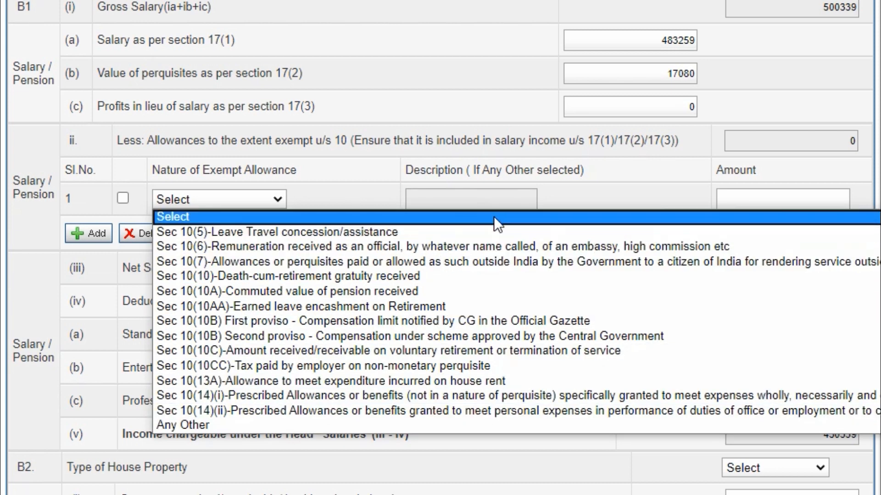
pyautogui.click(494, 216)
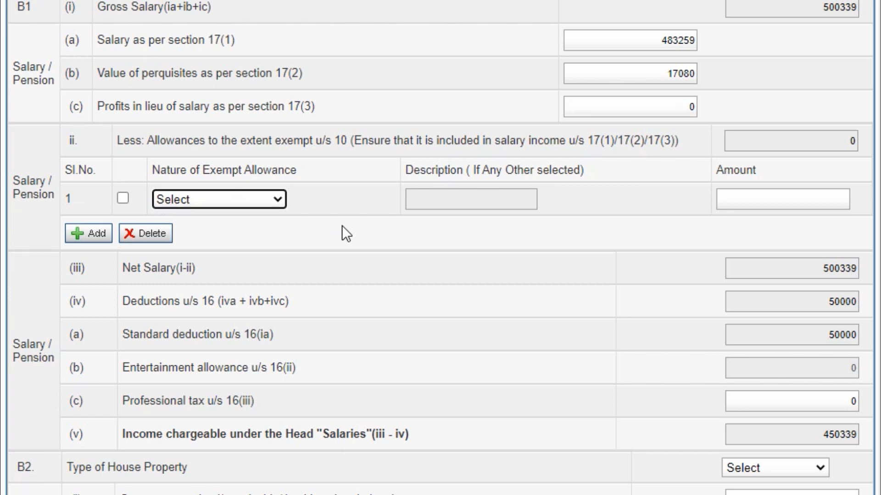
# - Scroll to the salary totals (chargeable 450339) and the B2 House Property section
pyautogui.scroll(-3, 505, 290)
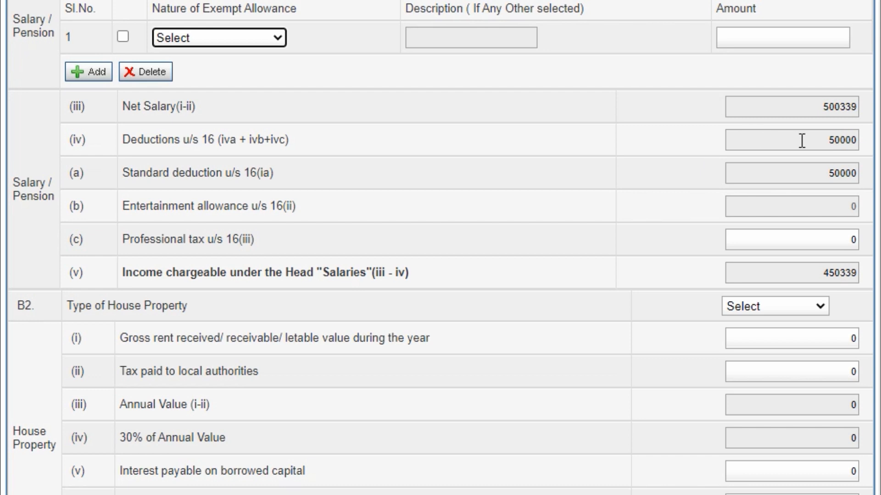
pyautogui.scroll(-1, 585, 216)
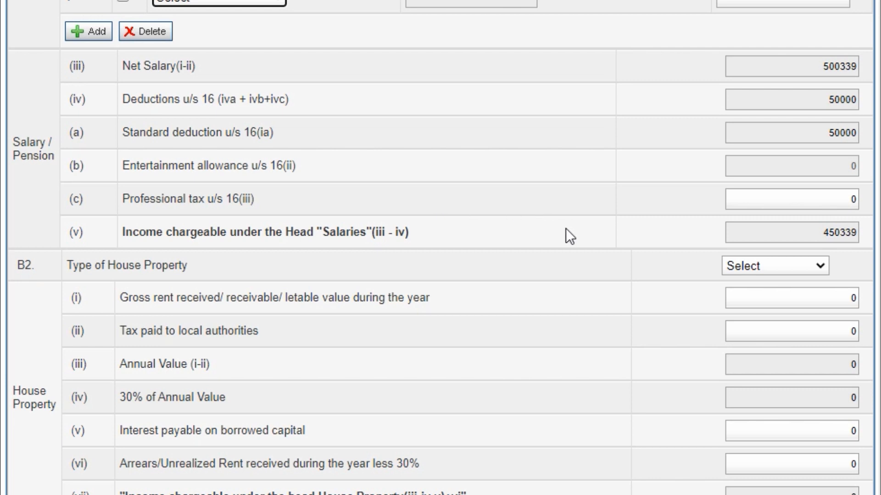
pyautogui.scroll(-1, 567, 230)
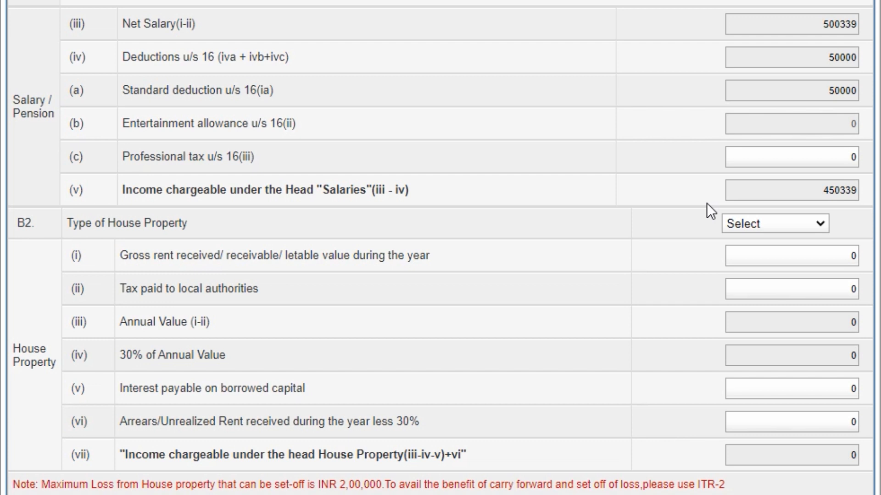
pyautogui.scroll(-2, 706, 203)
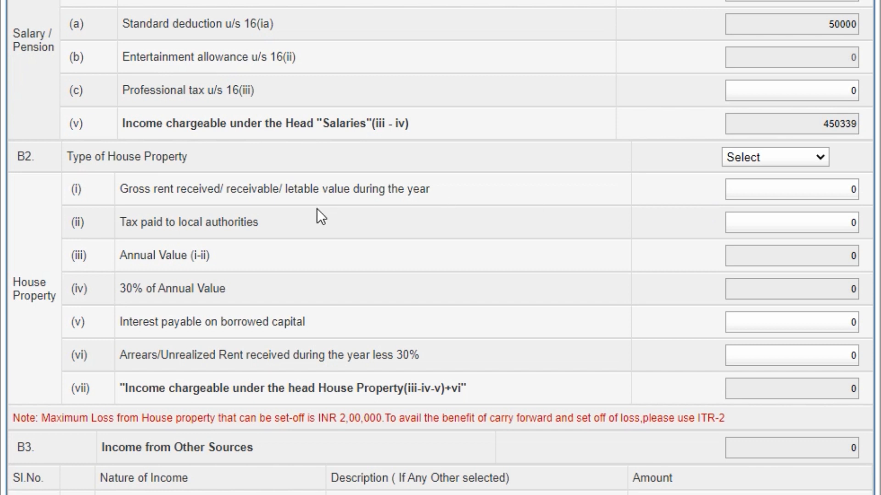
# - Mark the house property Self Occupied with 115000 interest on borrowed capital
pyautogui.click(755, 163)
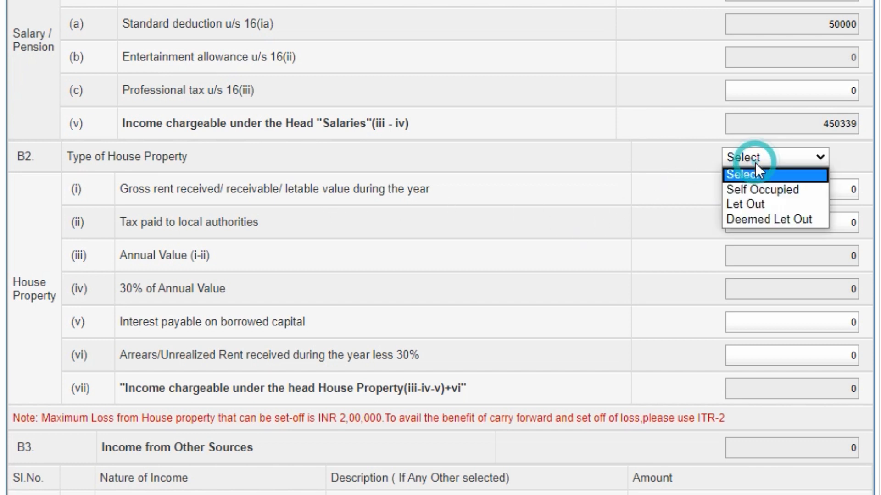
pyautogui.click(762, 190)
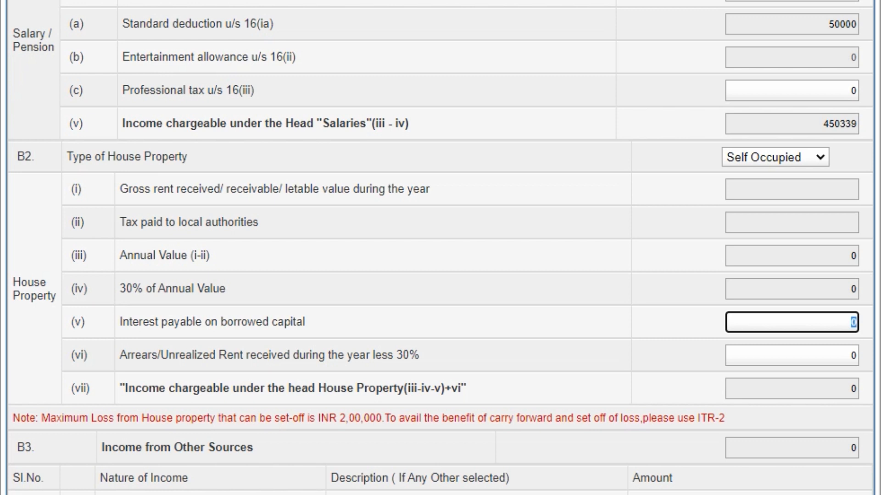
pyautogui.write('115000')
pyautogui.click(664, 306)
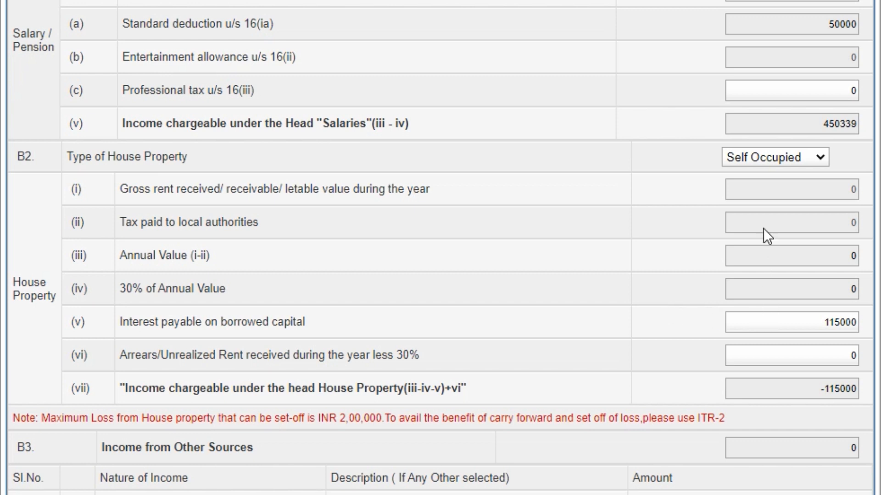
# - Reset the house property type to Select and interest on borrowed capital to 0
pyautogui.click(765, 153)
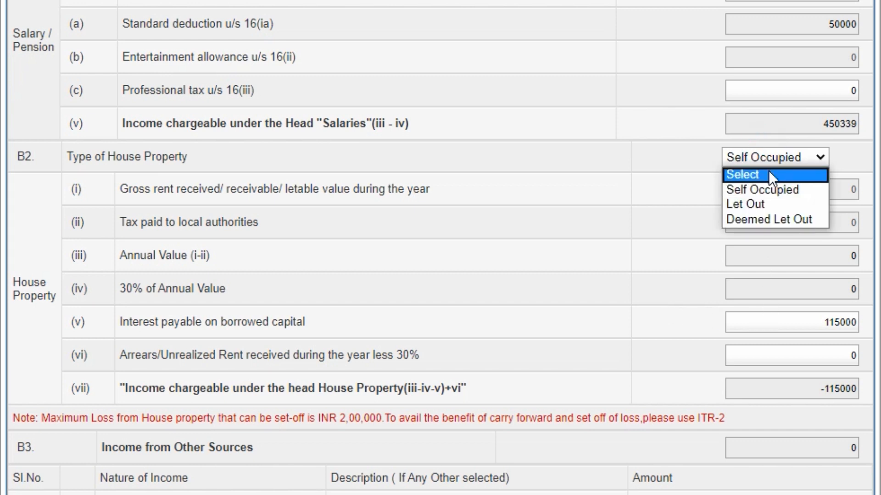
pyautogui.click(768, 171)
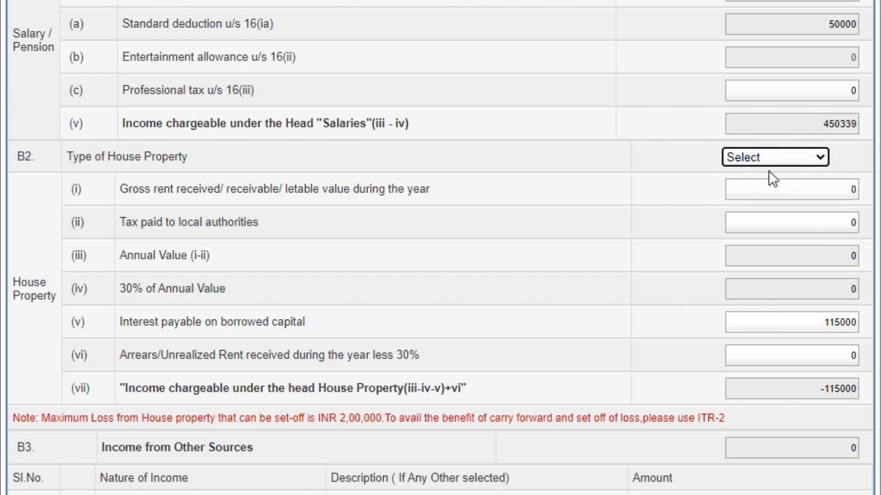
pyautogui.click(810, 320)
pyautogui.write('0')
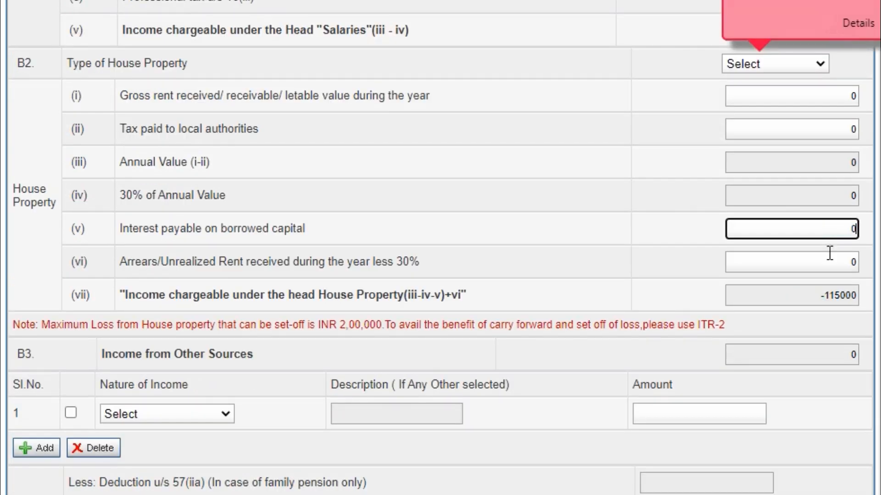
pyautogui.click(692, 206)
pyautogui.scroll(-1, 692, 206)
pyautogui.scroll(-2, 692, 206)
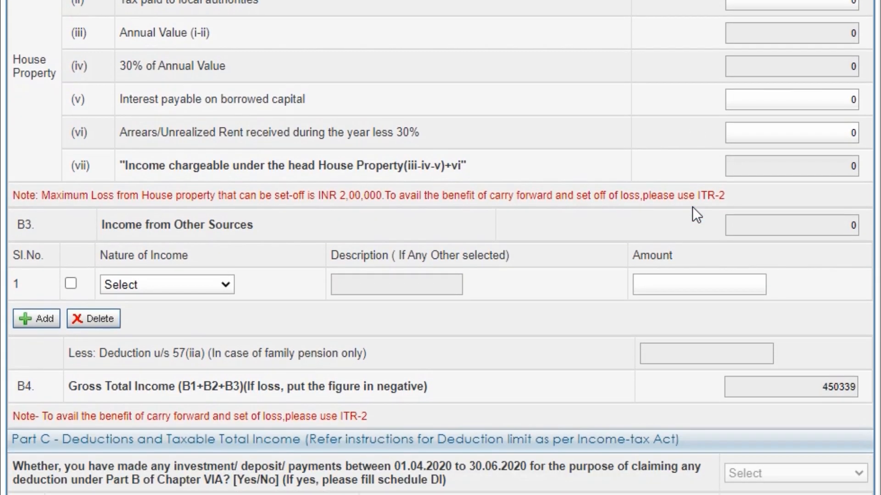
pyautogui.scroll(1, 692, 206)
pyautogui.scroll(-2, 692, 206)
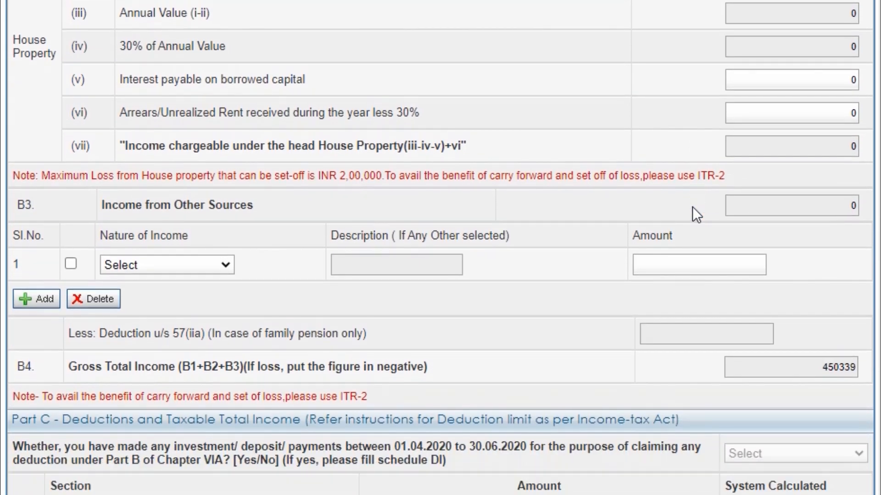
pyautogui.scroll(-1, 692, 207)
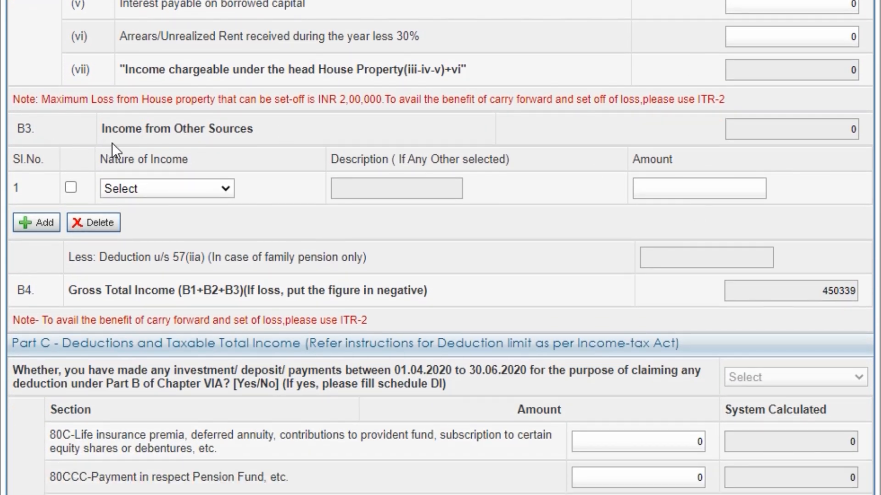
# - Add Interest from Saving Account of 8965 under other sources and tick its row
pyautogui.click(201, 189)
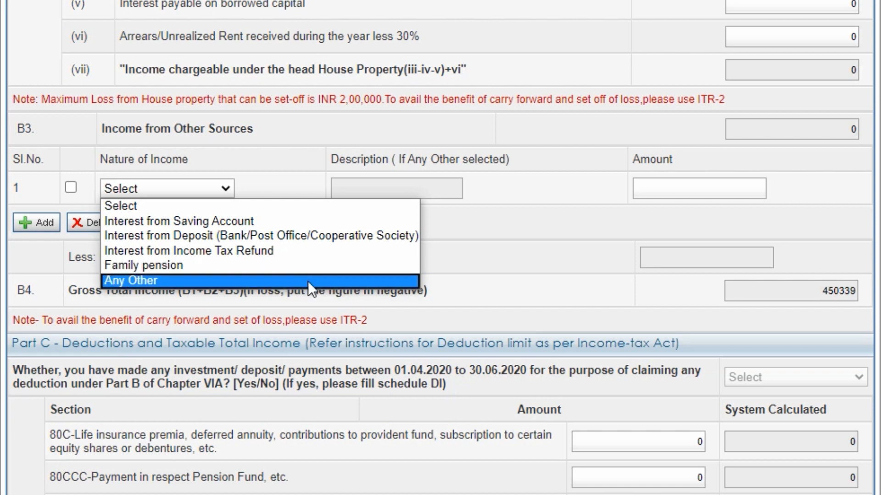
pyautogui.click(257, 217)
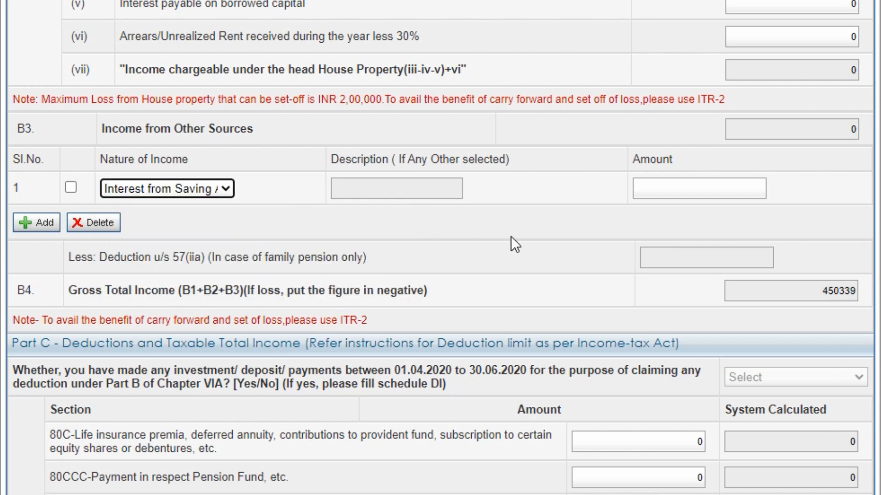
pyautogui.click(679, 190)
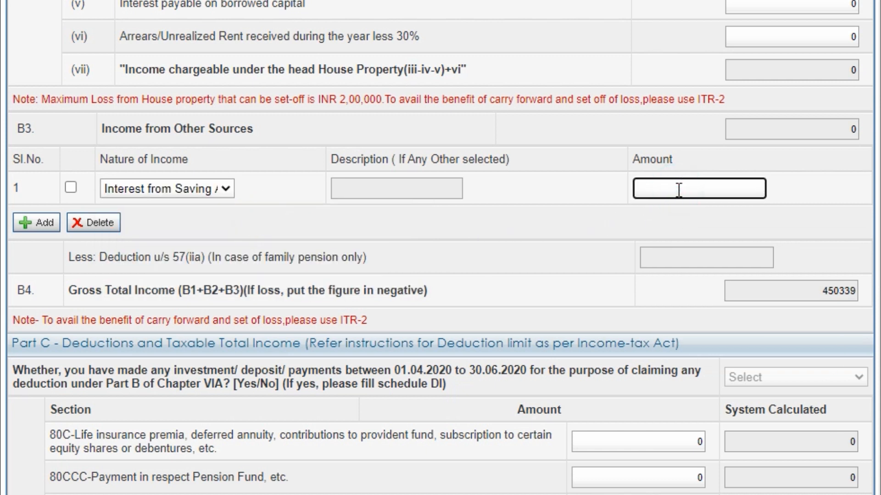
pyautogui.write('8965')
pyautogui.click(491, 221)
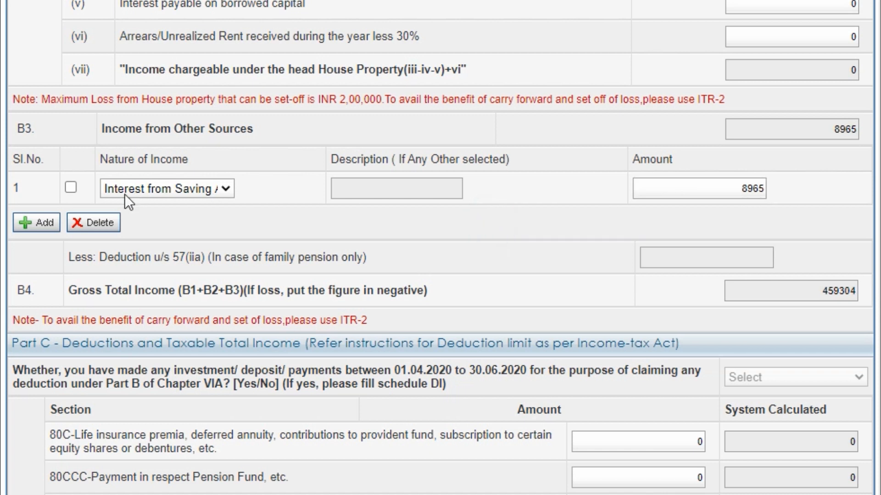
pyautogui.click(70, 187)
pyautogui.scroll(-1, 340, 228)
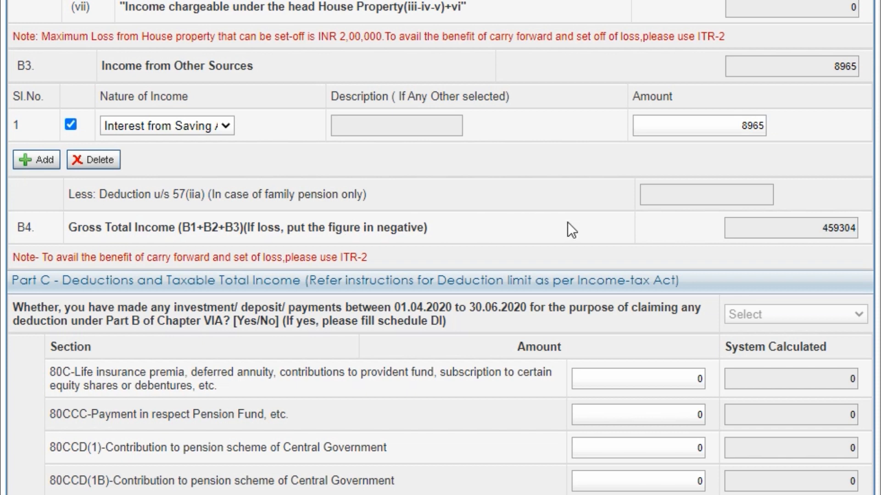
# - Scroll through House Property, B3 and the Part C deduction rows to review them
pyautogui.scroll(-1, 570, 225)
pyautogui.scroll(-1, 570, 223)
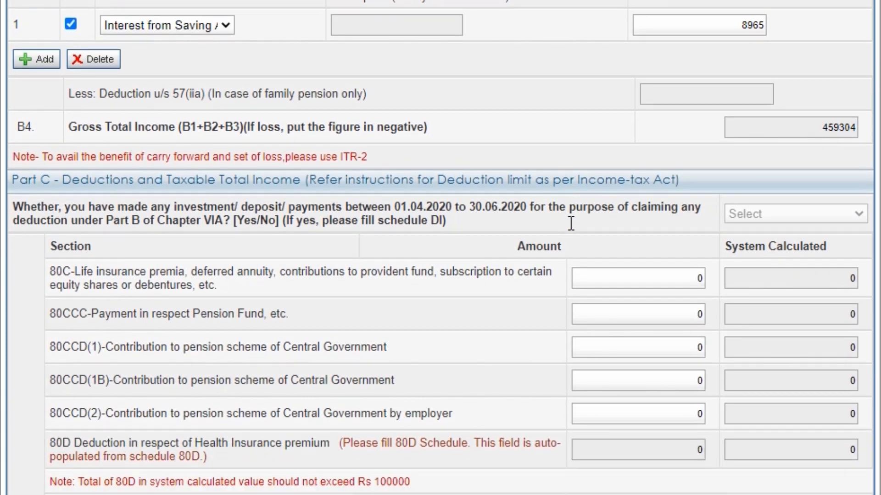
pyautogui.scroll(1, 615, 117)
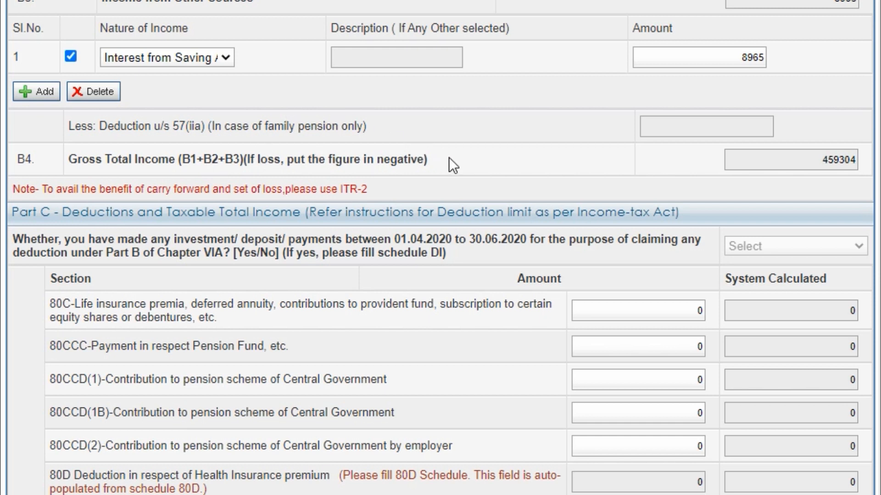
pyautogui.scroll(5, 448, 156)
pyautogui.scroll(1, 449, 158)
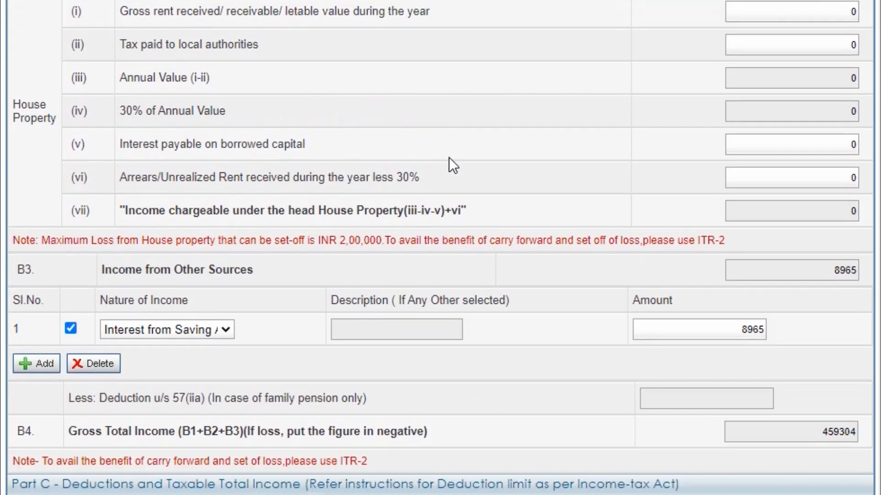
pyautogui.scroll(-3, 449, 157)
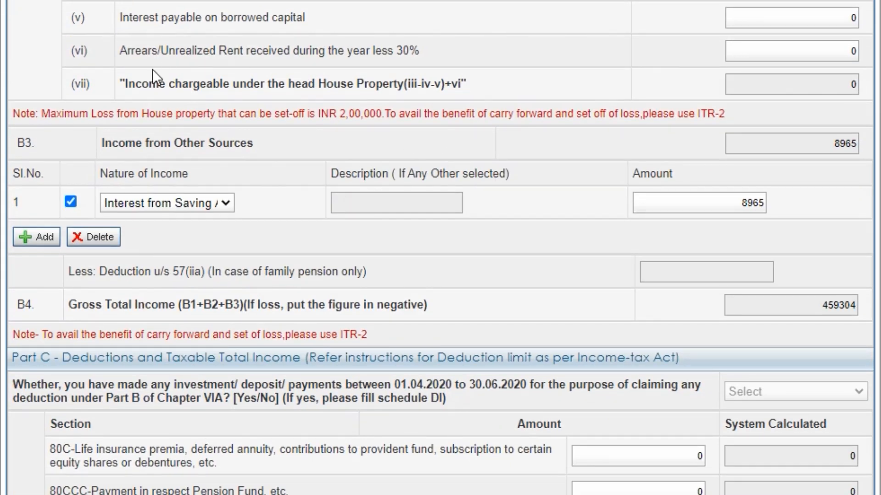
pyautogui.scroll(3, 154, 70)
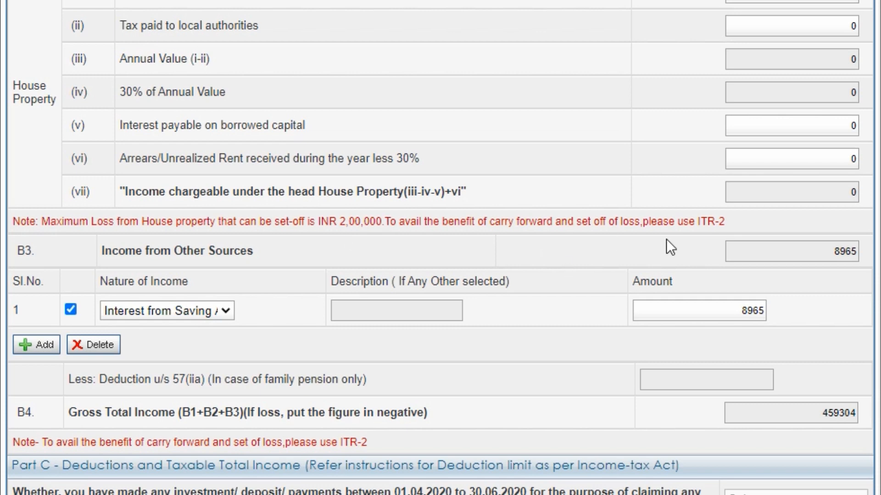
pyautogui.scroll(-4, 666, 240)
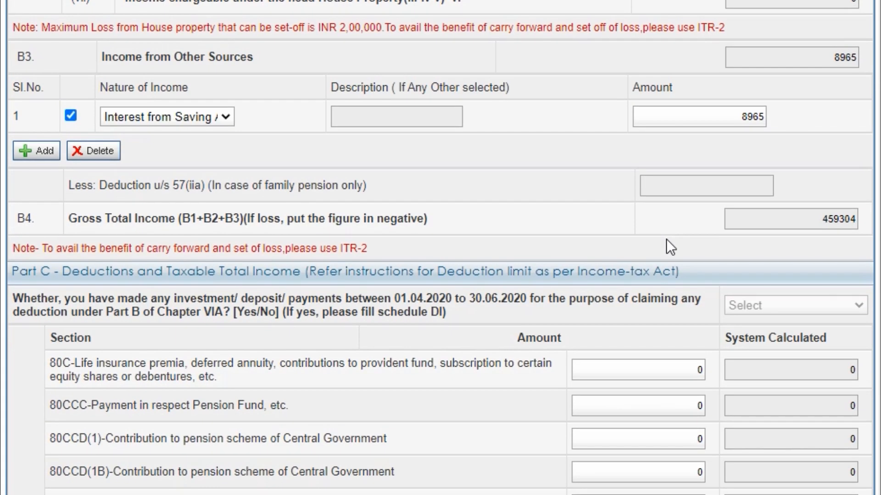
pyautogui.scroll(-2, 670, 246)
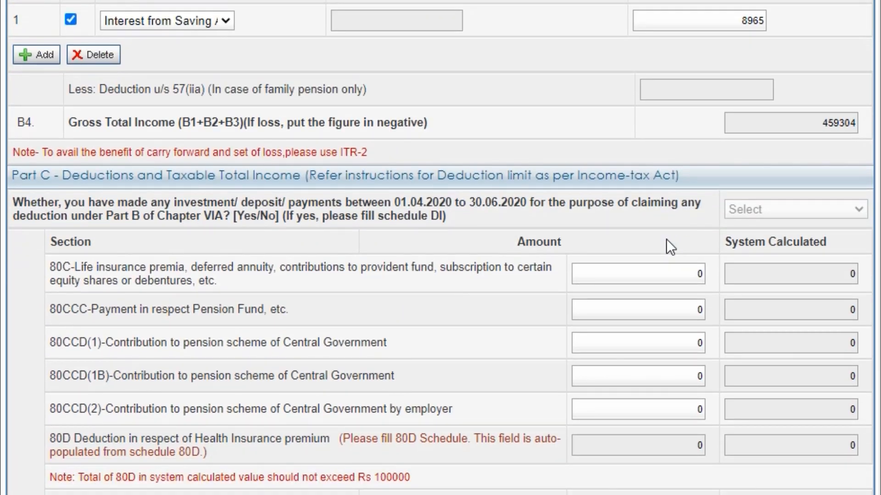
pyautogui.scroll(-2, 669, 247)
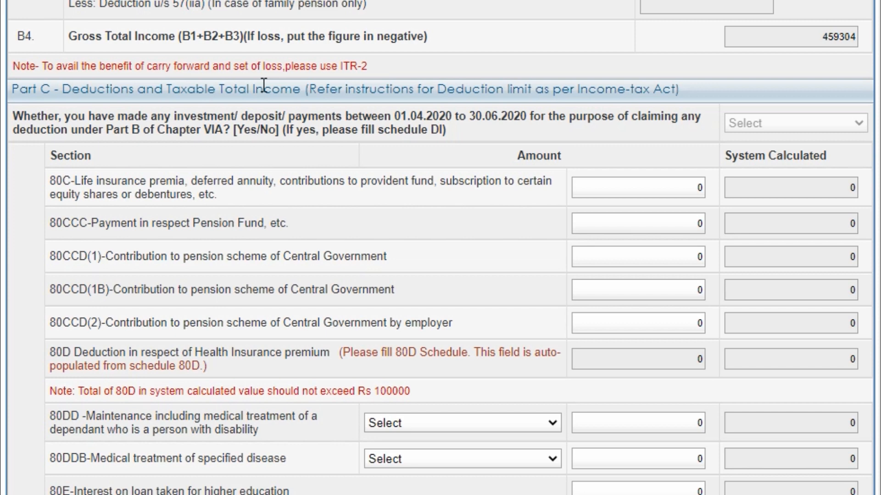
pyautogui.scroll(-2, 379, 192)
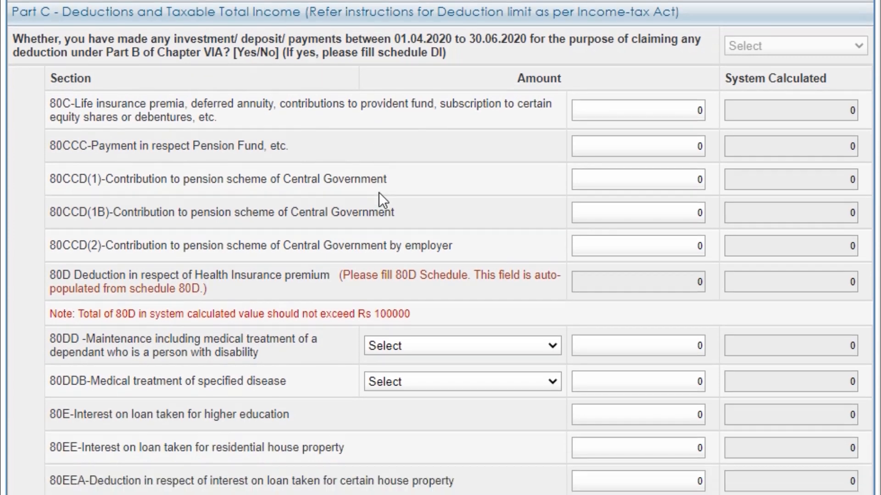
pyautogui.scroll(3, 723, 177)
pyautogui.scroll(-1, 668, 175)
pyautogui.scroll(-2, 668, 175)
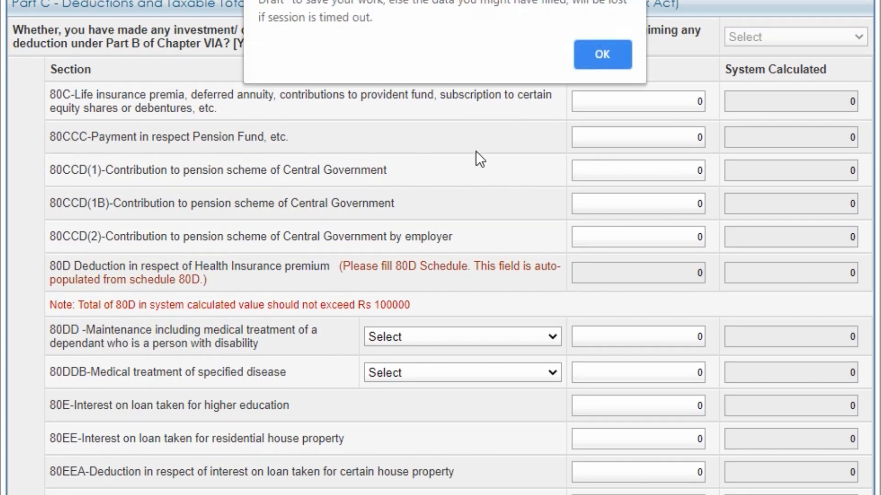
# - Dismiss the session-timeout warning, save the return as a draft, and return to Part C
pyautogui.click(601, 56)
pyautogui.scroll(-15, 508, 342)
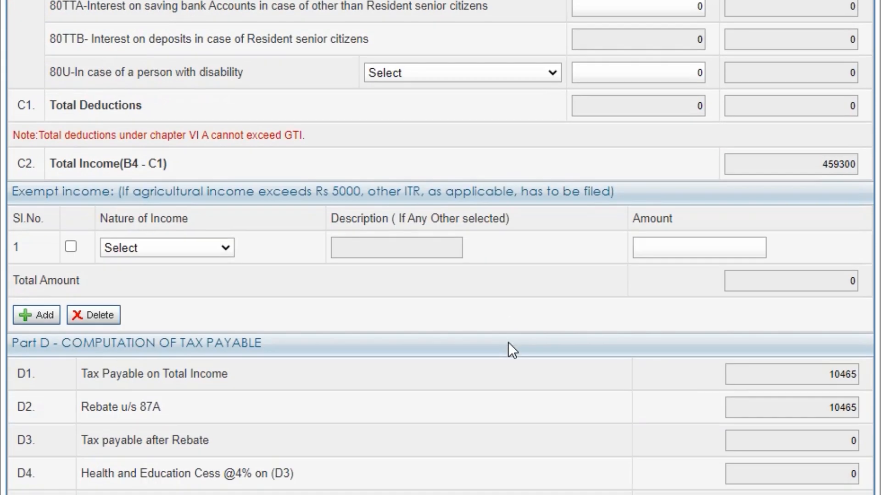
pyautogui.click(388, 381)
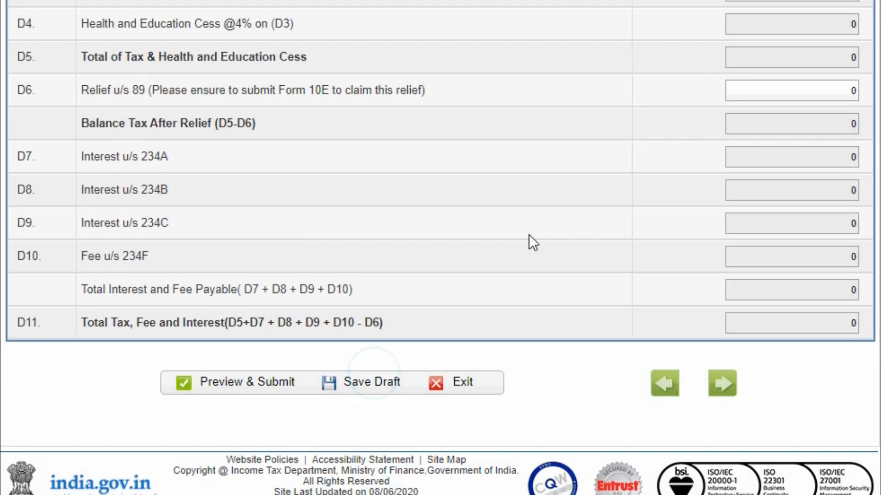
pyautogui.scroll(5, 529, 235)
pyautogui.scroll(10, 529, 235)
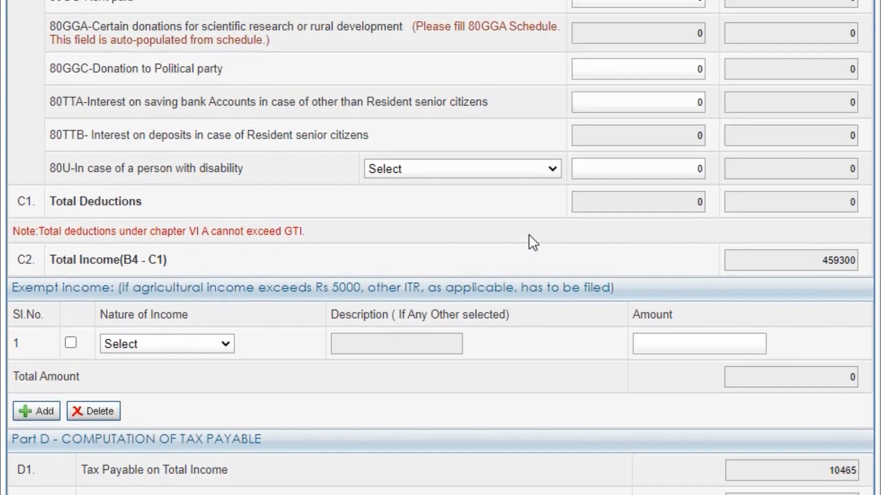
pyautogui.scroll(8, 530, 234)
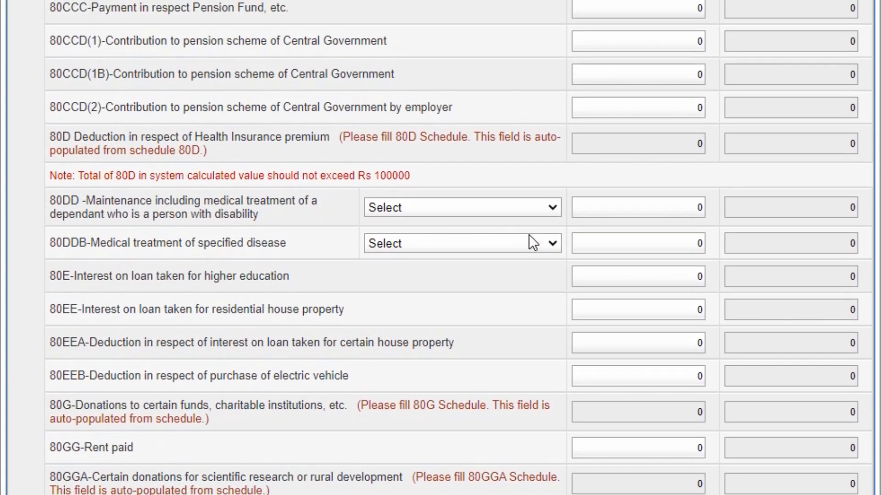
pyautogui.scroll(2, 529, 234)
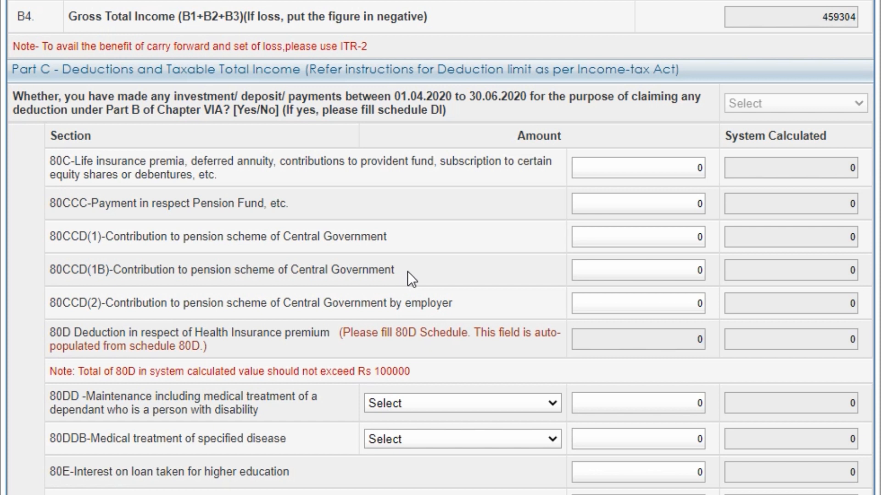
# - Scroll to the Part C deduction rows to check them against the Form 16's 80C figure of 21600
pyautogui.scroll(1, 407, 271)
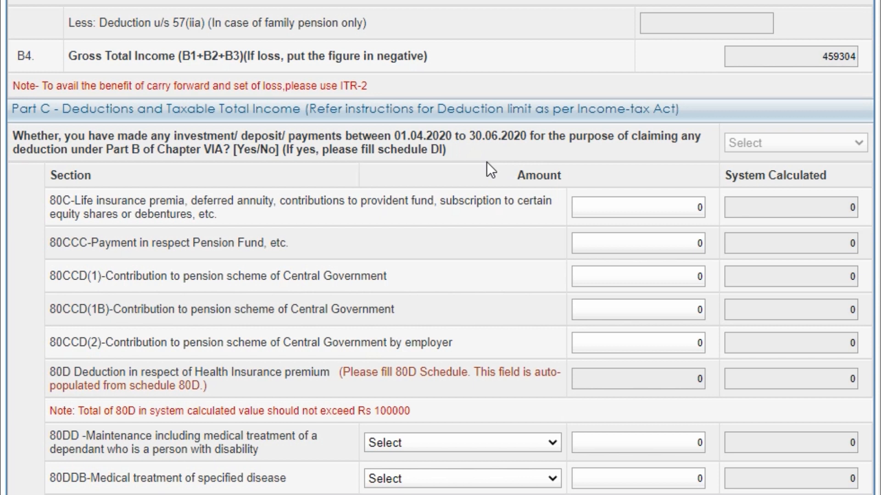
pyautogui.scroll(-3, 486, 161)
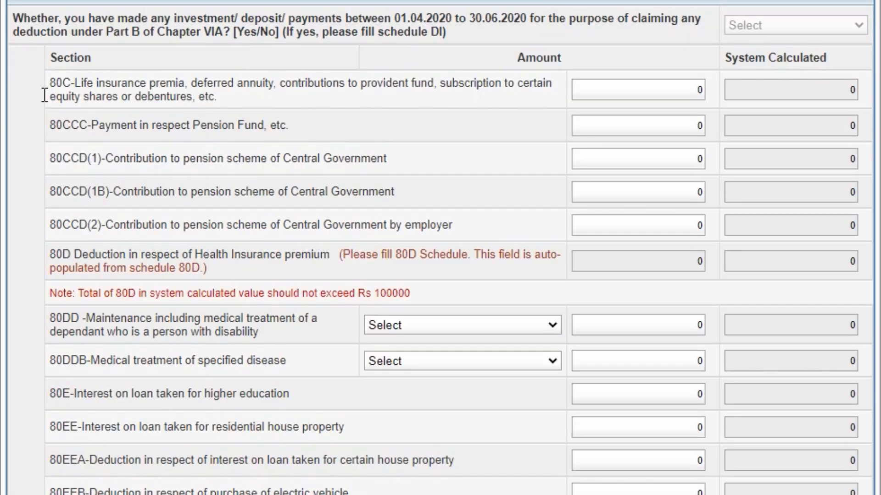
pyautogui.scroll(-1, 382, 120)
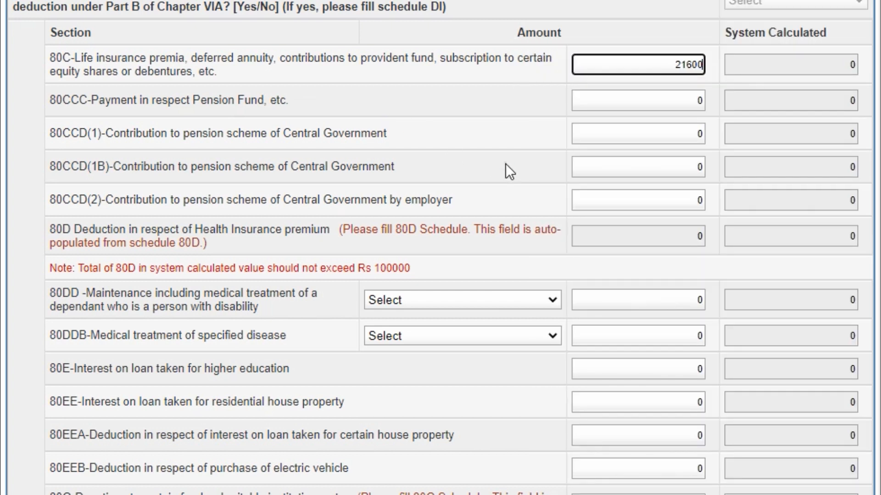
# - Commit the 80C deduction of 21600 and scroll back to the top of the page
pyautogui.click(506, 167)
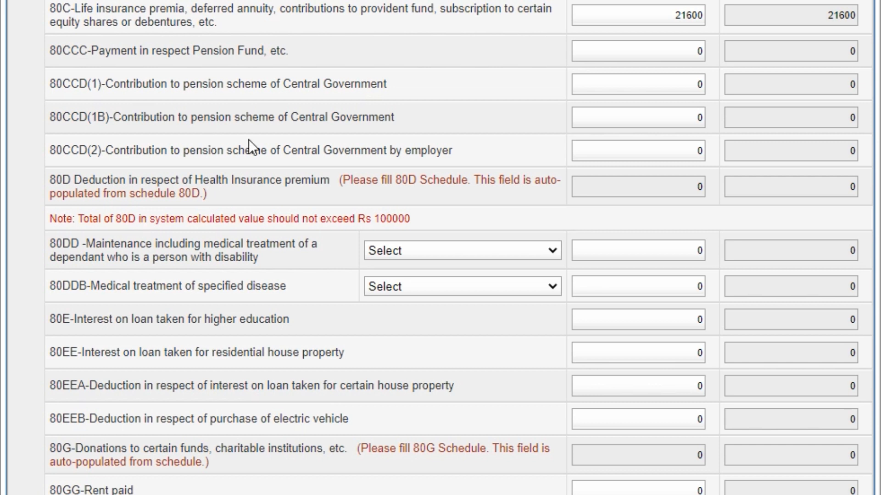
pyautogui.scroll(-1, 556, 226)
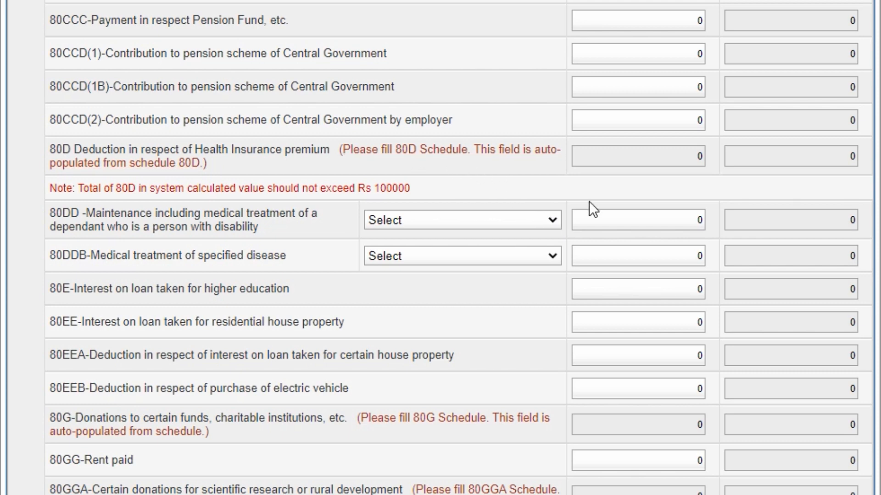
pyautogui.scroll(20, 589, 201)
pyautogui.scroll(4, 589, 202)
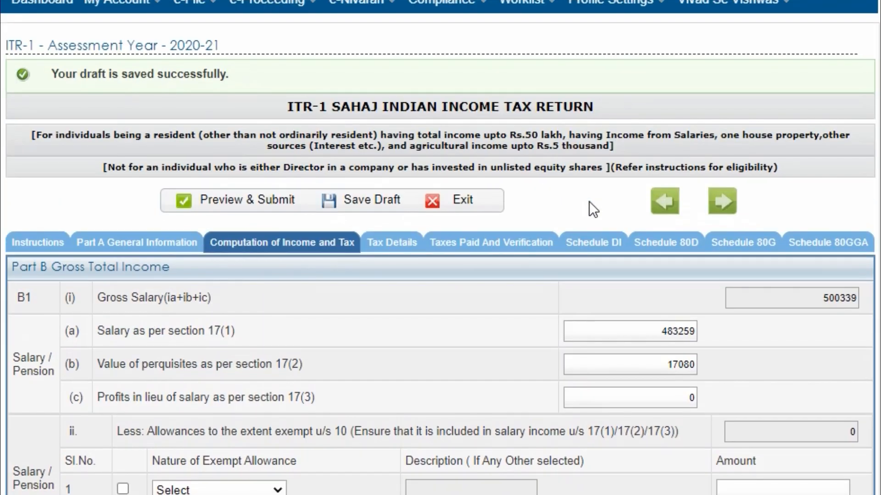
# - Switch to Schedule 80D and bring its health-insurance rows into view
pyautogui.scroll(-4, 589, 202)
pyautogui.click(666, 110)
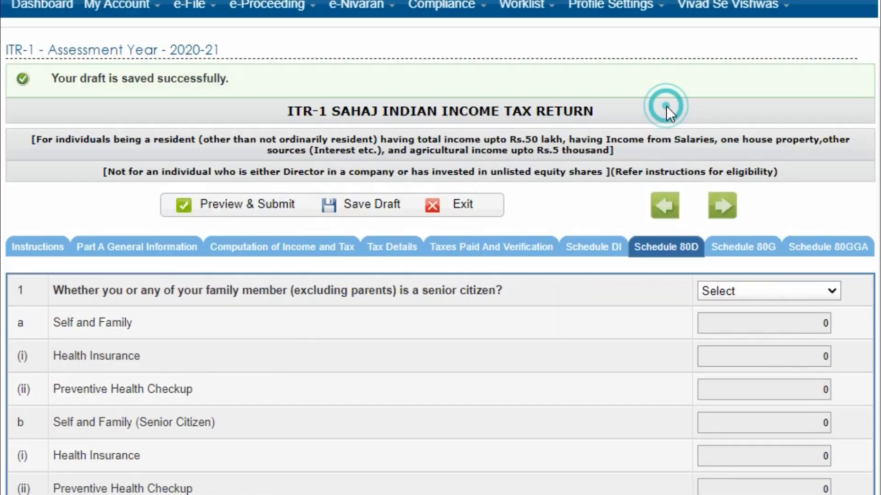
pyautogui.scroll(-5, 550, 324)
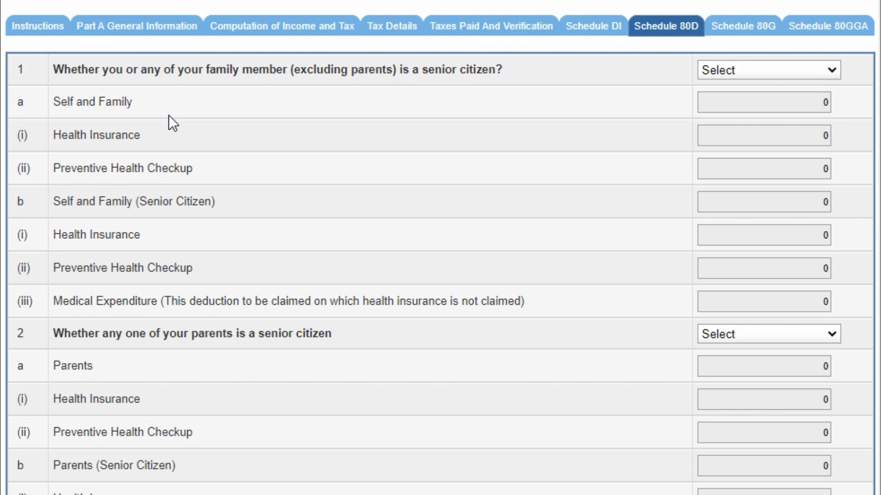
# - Answer NO to whether any family member is a senior citizen
pyautogui.click(725, 69)
pyautogui.click(733, 116)
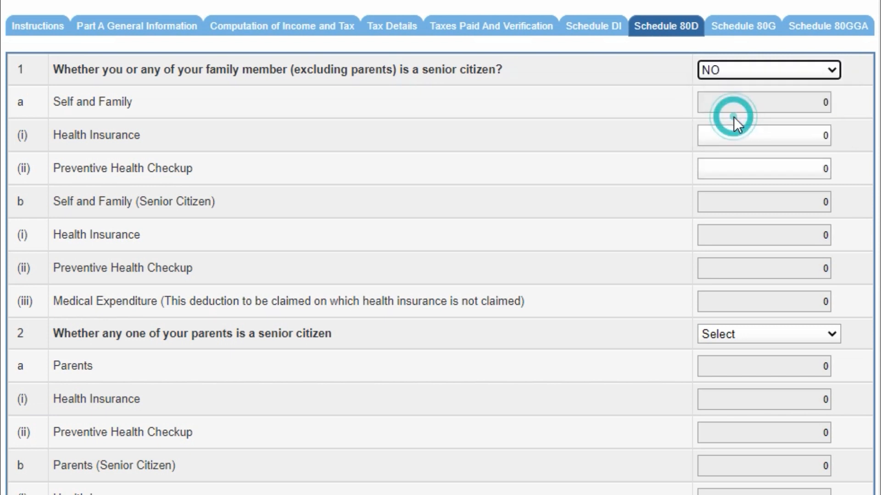
pyautogui.click(509, 150)
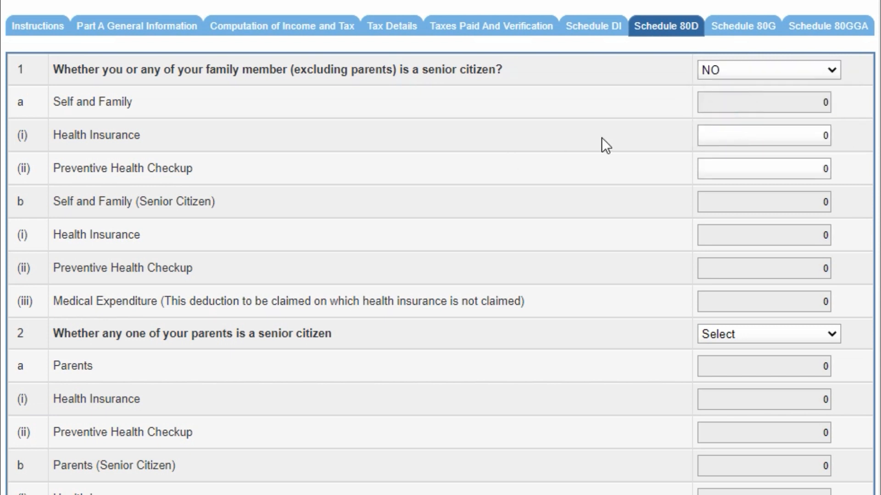
# - Enter Health Insurance 15000 and Preventive Health Checkup 3500, for an 18500 deduction
pyautogui.click(759, 142)
pyautogui.write('1')
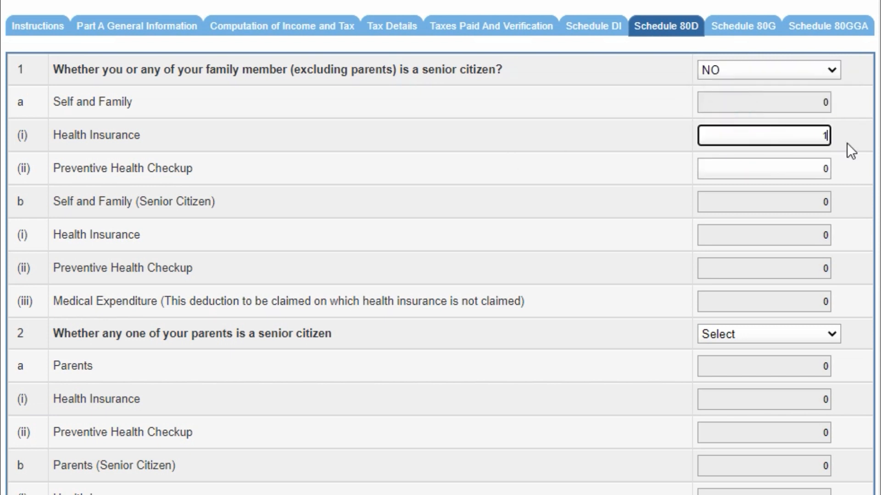
pyautogui.write('5000')
pyautogui.click(854, 181)
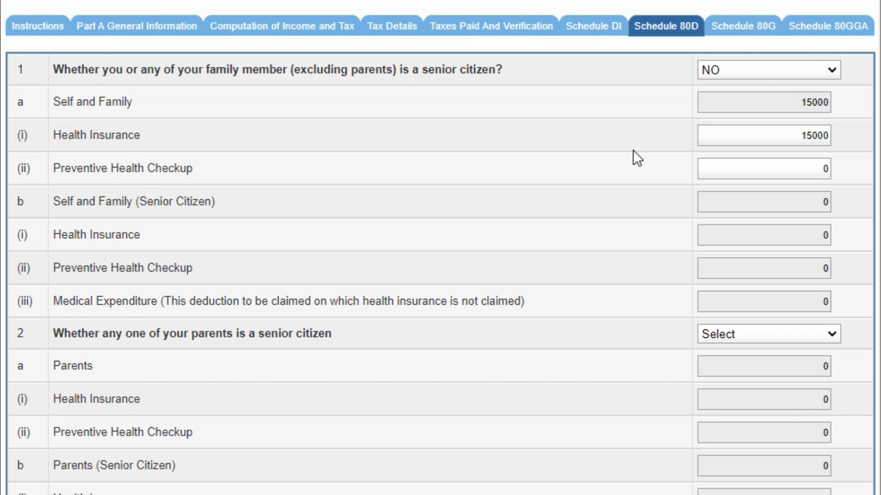
pyautogui.click(788, 164)
pyautogui.write('3500')
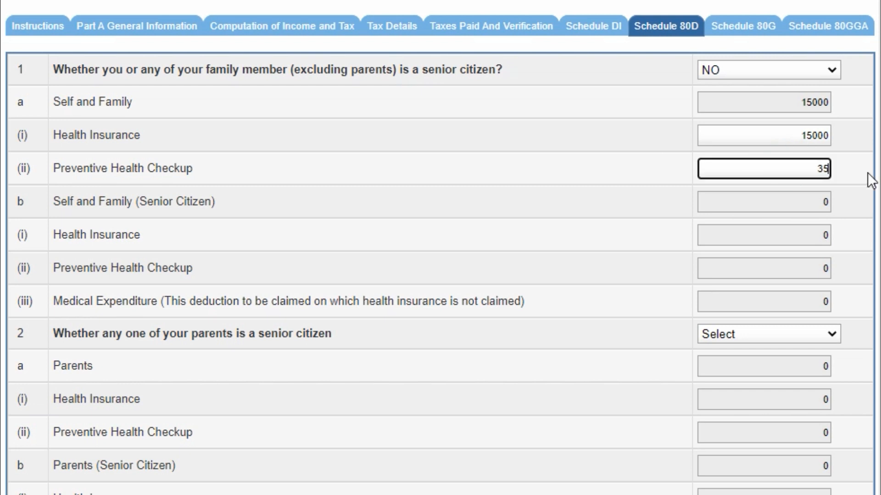
pyautogui.click(854, 212)
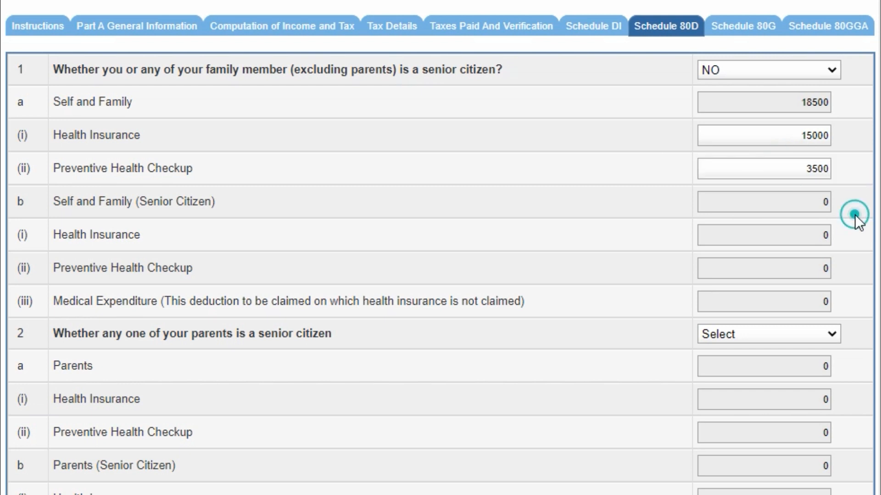
pyautogui.scroll(-1, 855, 215)
pyautogui.scroll(-2, 855, 215)
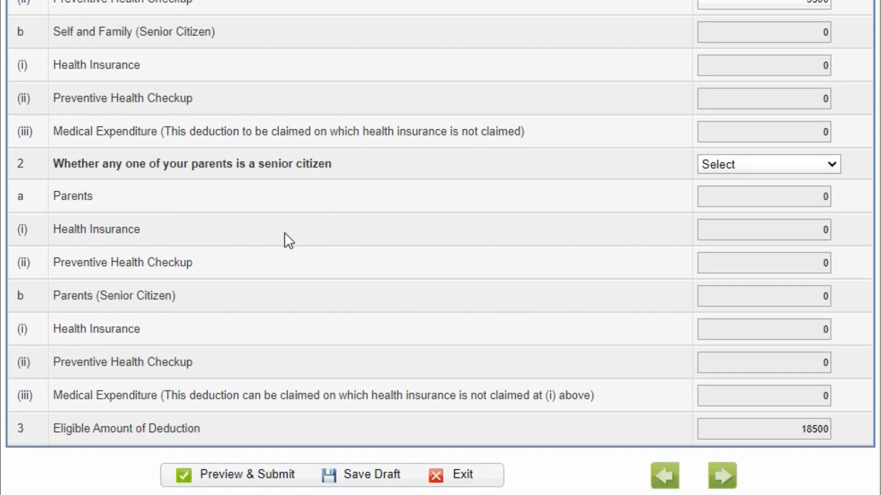
# - Answer NO for parents being senior citizens, keeping the family answer at NO
pyautogui.click(727, 163)
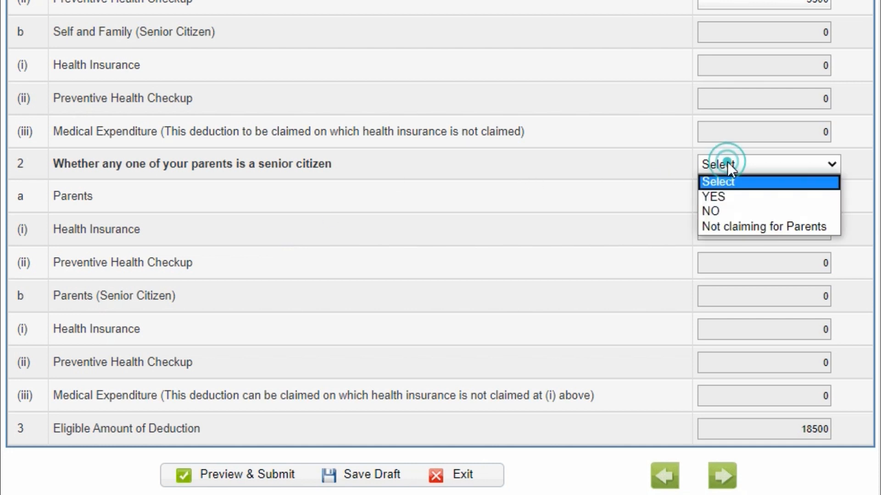
pyautogui.click(744, 195)
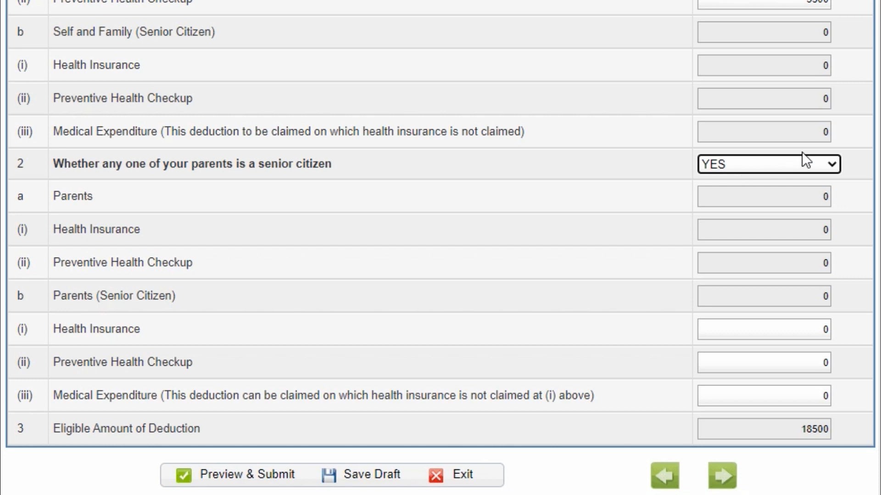
pyautogui.click(808, 164)
pyautogui.click(810, 210)
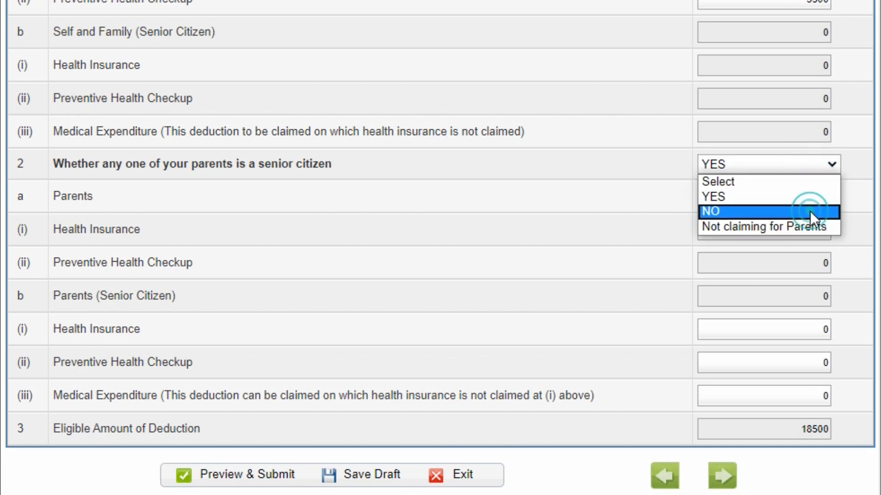
pyautogui.click(859, 207)
pyautogui.scroll(5, 864, 211)
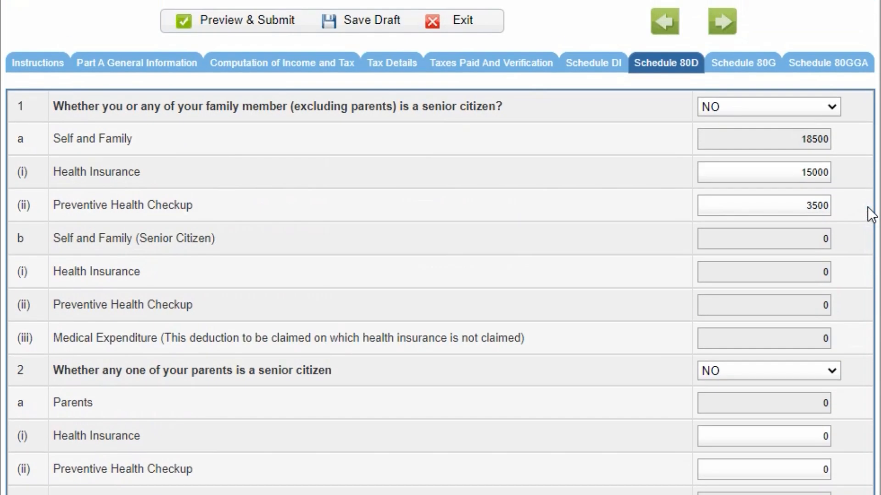
pyautogui.click(775, 103)
pyautogui.click(776, 107)
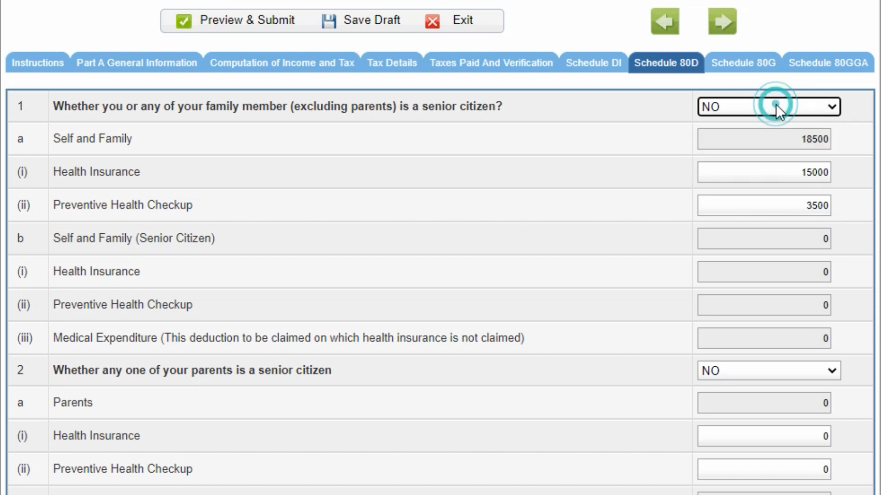
# - Reset the Health Insurance and Preventive Health Checkup amounts to 0
pyautogui.click(778, 167)
pyautogui.doubleClick(779, 167)
pyautogui.write('0')
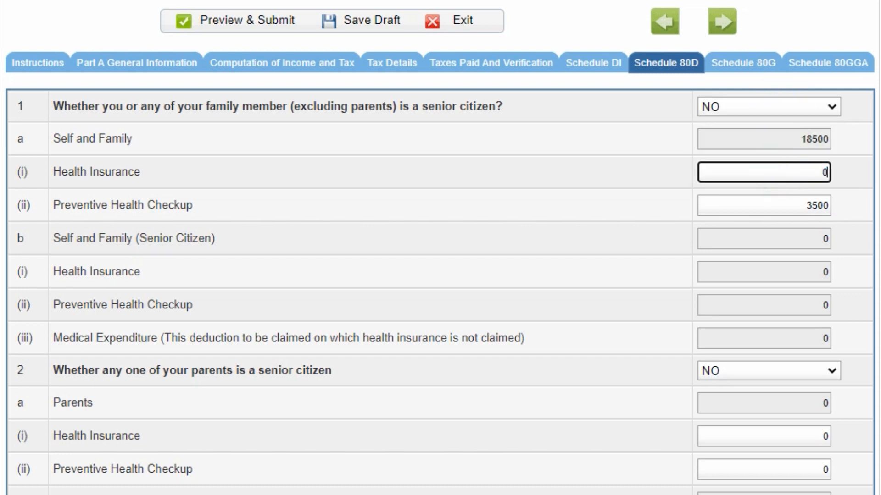
pyautogui.click(852, 212)
pyautogui.doubleClick(804, 205)
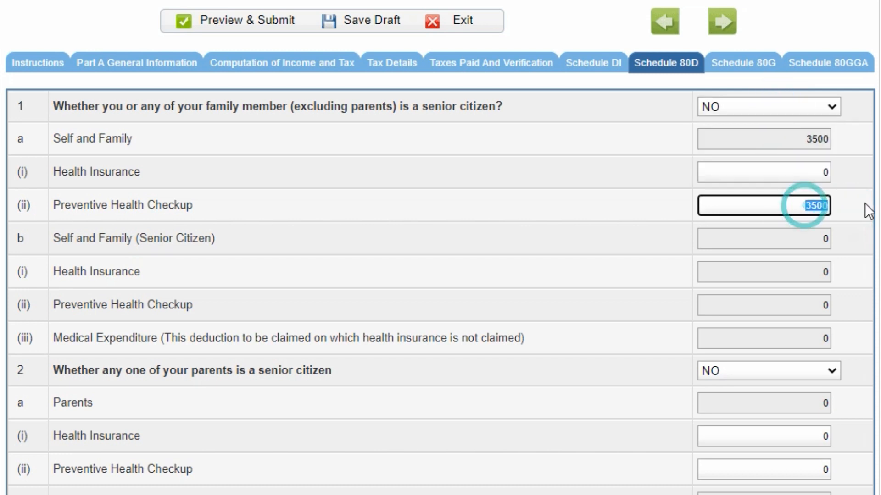
pyautogui.write('0')
pyautogui.click(865, 232)
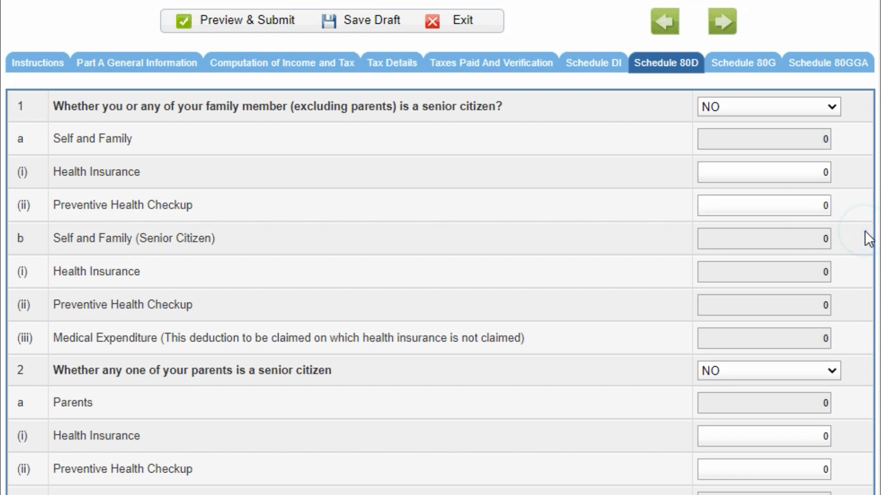
pyautogui.scroll(-2, 536, 222)
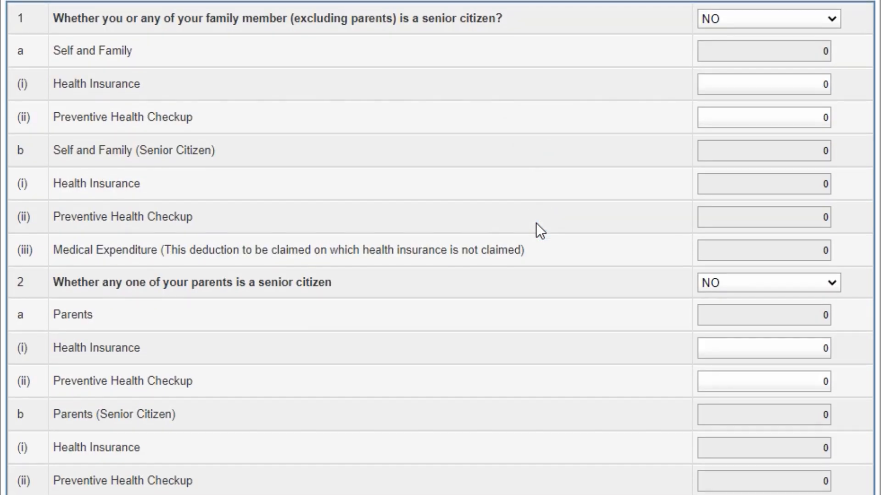
pyautogui.scroll(2, 467, 165)
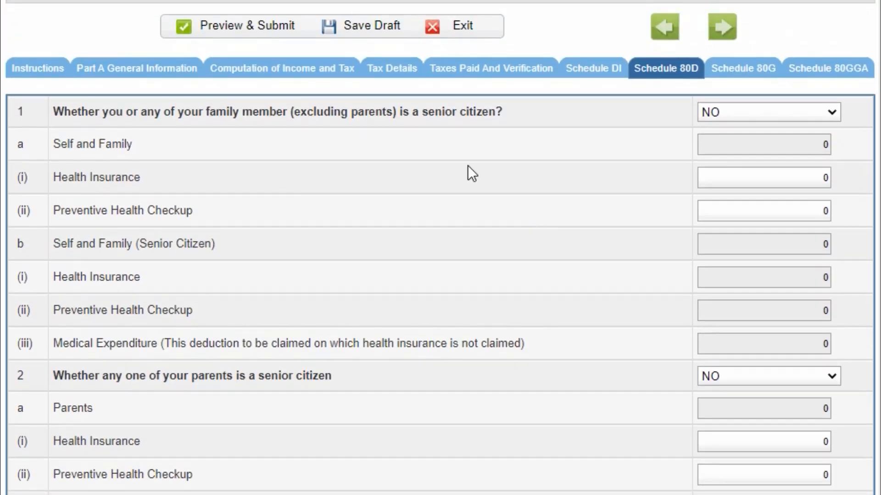
# - Return to Computation of Income and Tax, dismiss the timeout alert, and save the draft at Part D
pyautogui.click(275, 73)
pyautogui.scroll(-20, 508, 310)
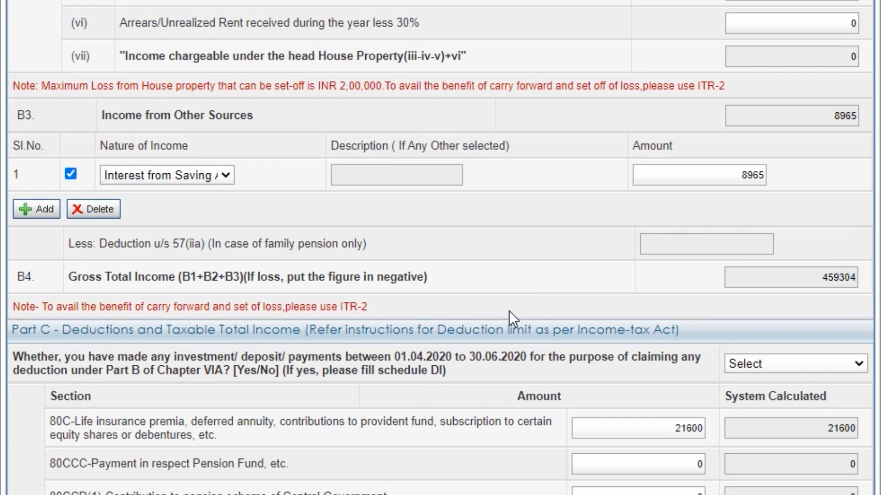
pyautogui.scroll(-4, 508, 310)
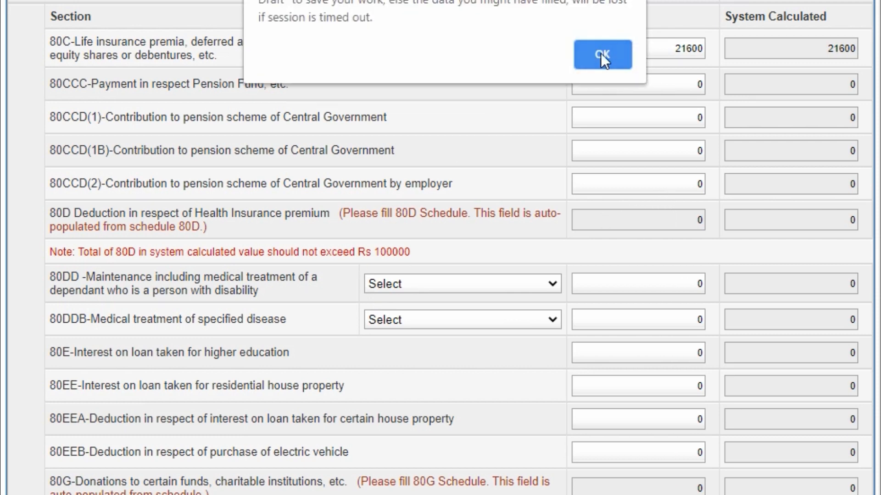
pyautogui.click(601, 53)
pyautogui.scroll(-17, 534, 316)
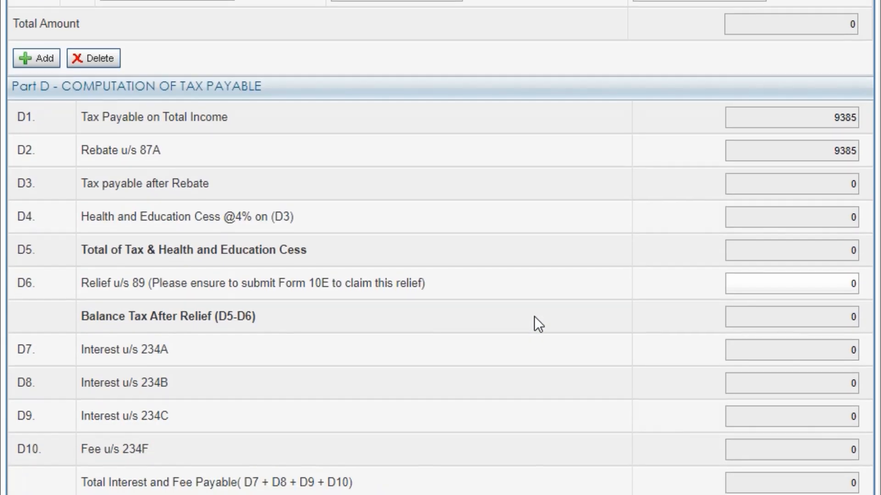
pyautogui.scroll(-5, 534, 315)
pyautogui.click(379, 393)
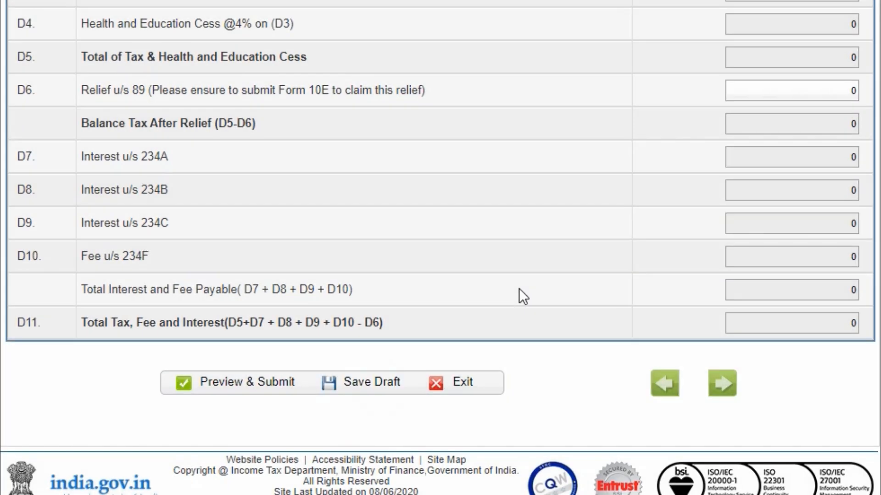
pyautogui.scroll(20, 519, 288)
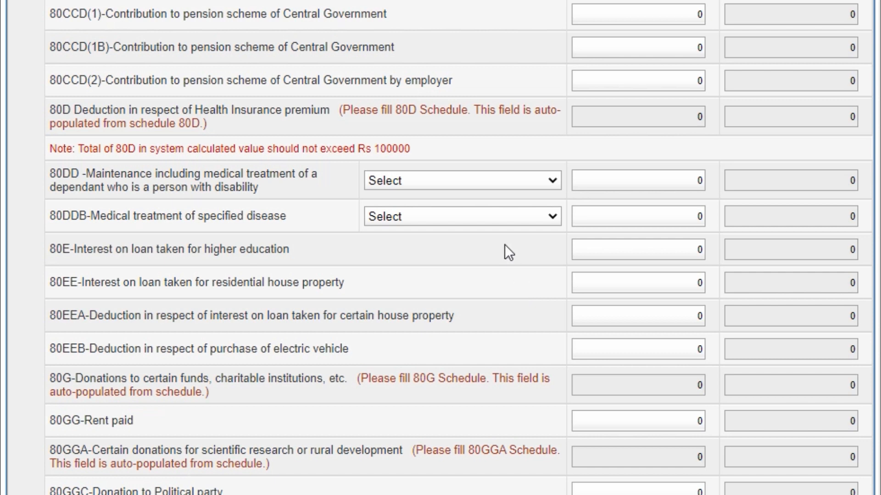
pyautogui.click(465, 181)
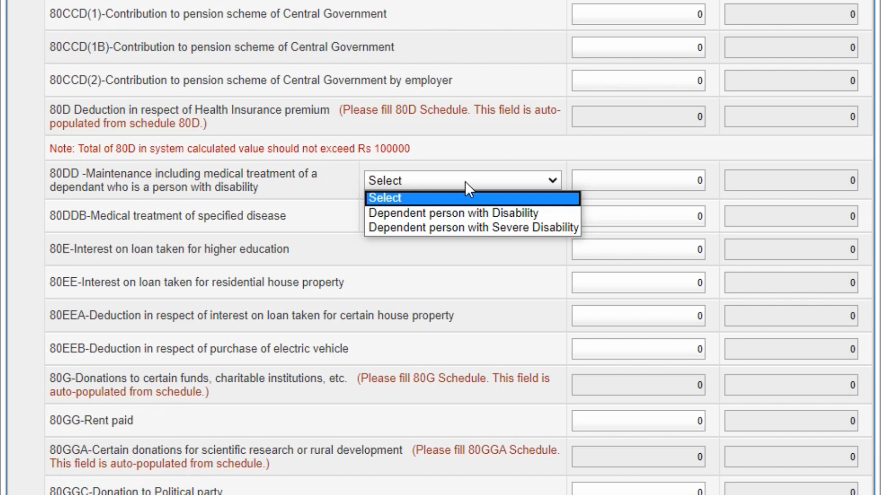
pyautogui.click(464, 181)
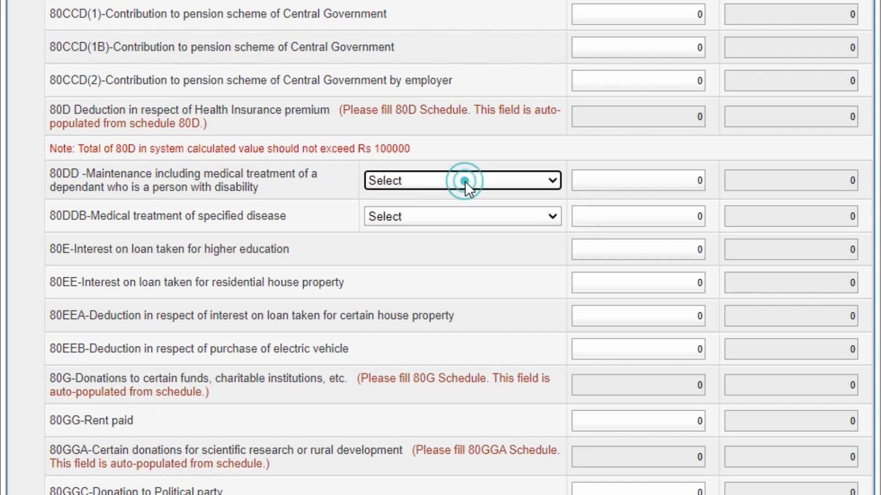
pyautogui.click(454, 219)
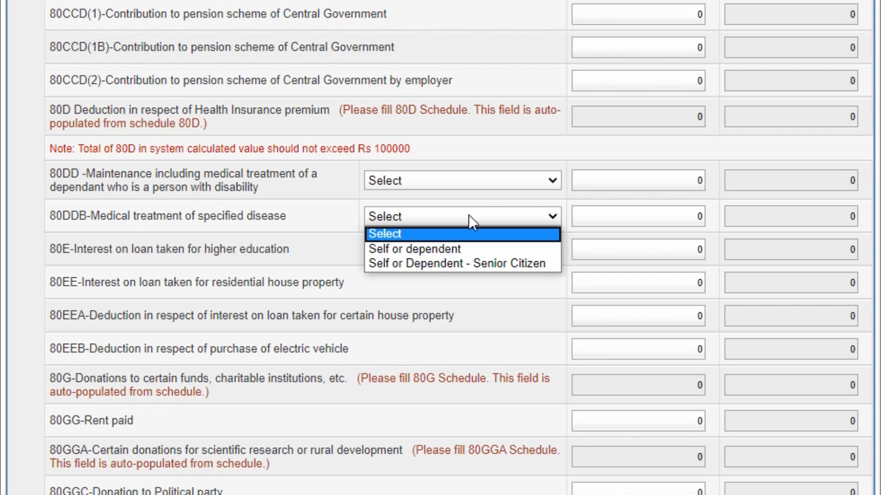
pyautogui.click(445, 216)
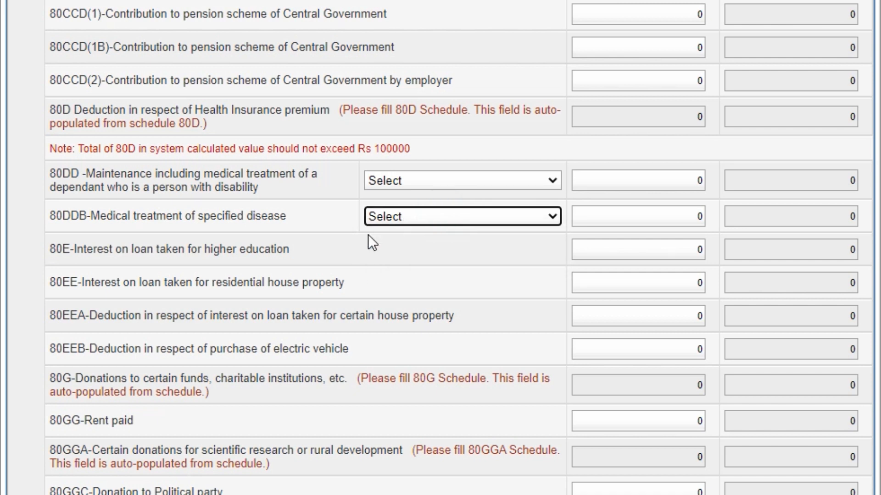
pyautogui.scroll(-1, 340, 284)
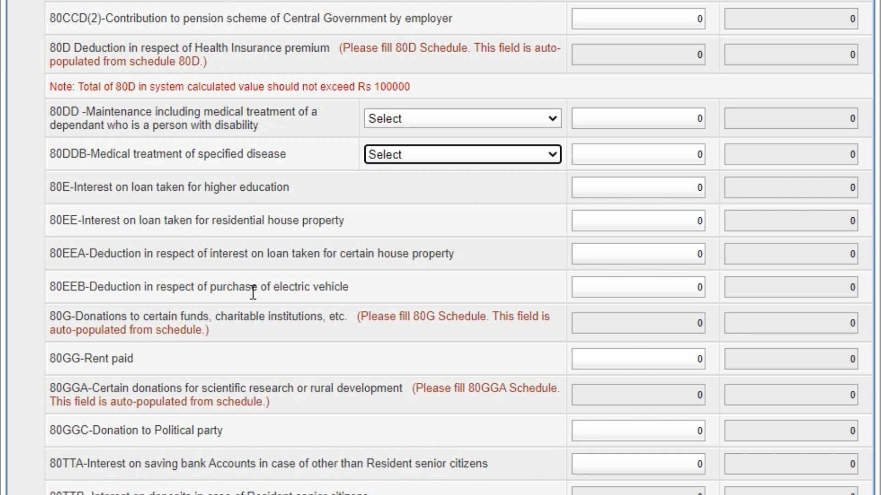
pyautogui.scroll(-2, 253, 292)
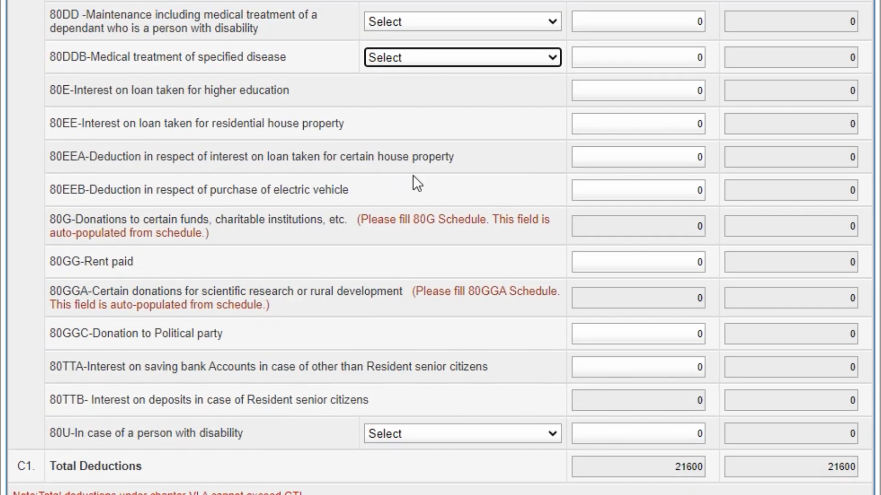
pyautogui.scroll(-1, 426, 187)
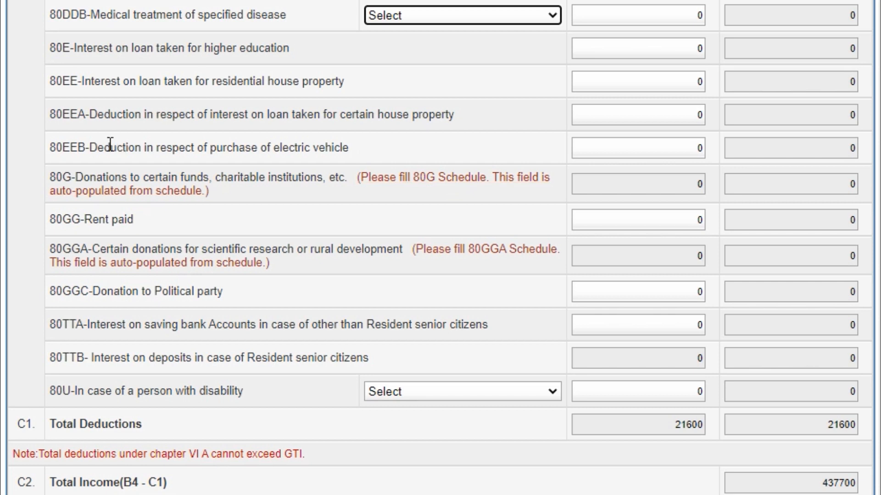
pyautogui.scroll(-2, 233, 164)
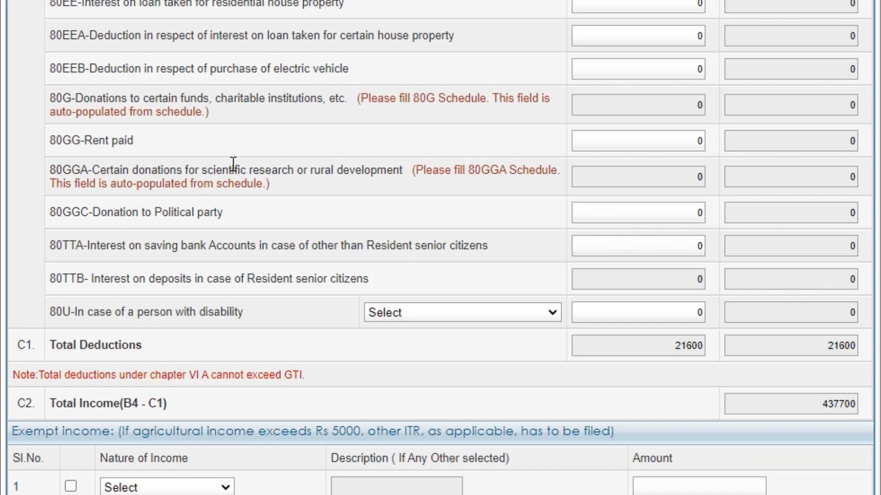
pyautogui.scroll(-1, 233, 164)
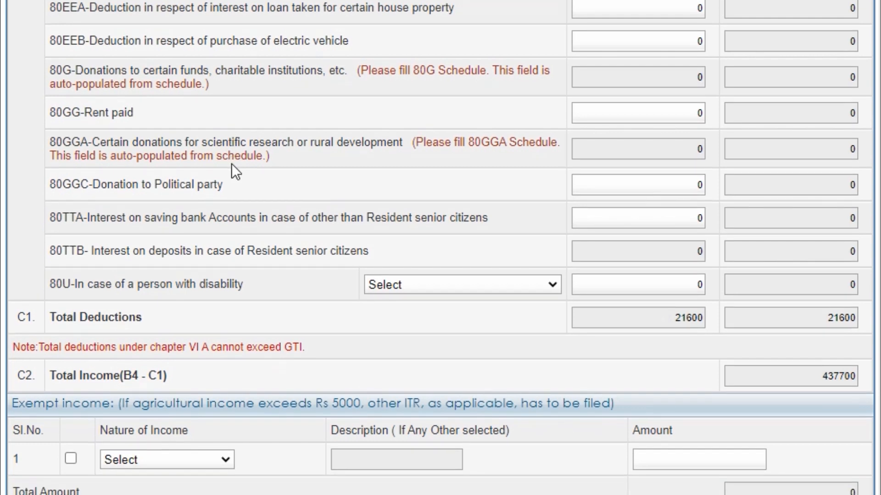
pyautogui.scroll(-1, 233, 170)
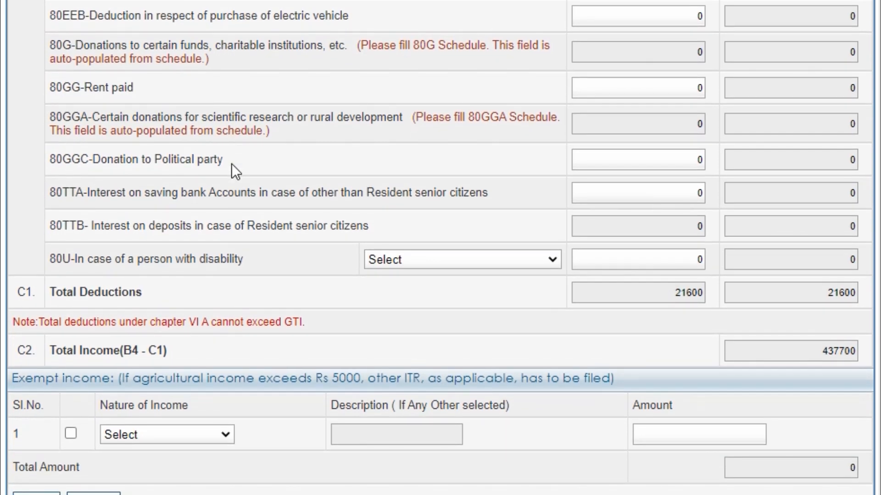
pyautogui.scroll(1, 231, 164)
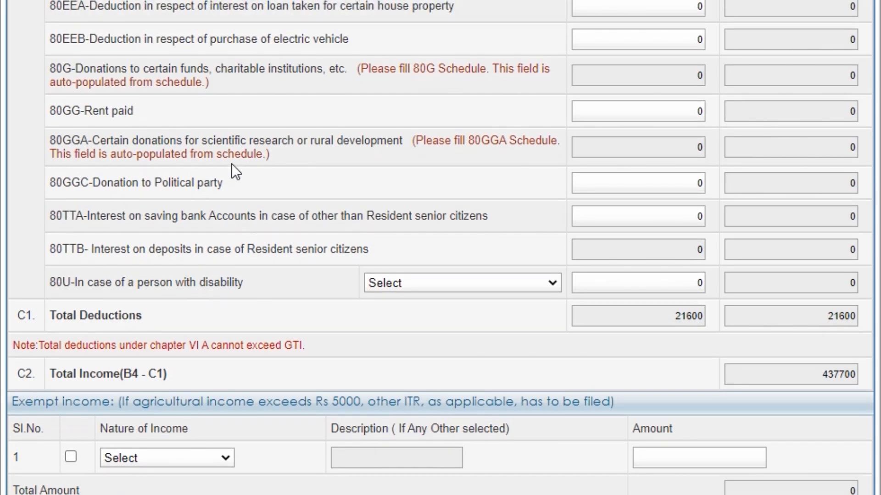
pyautogui.scroll(15, 231, 164)
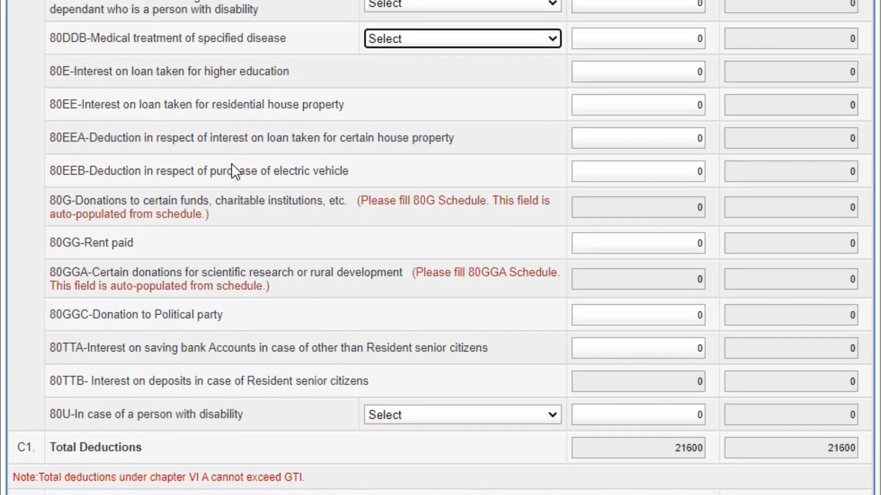
pyautogui.scroll(18, 231, 163)
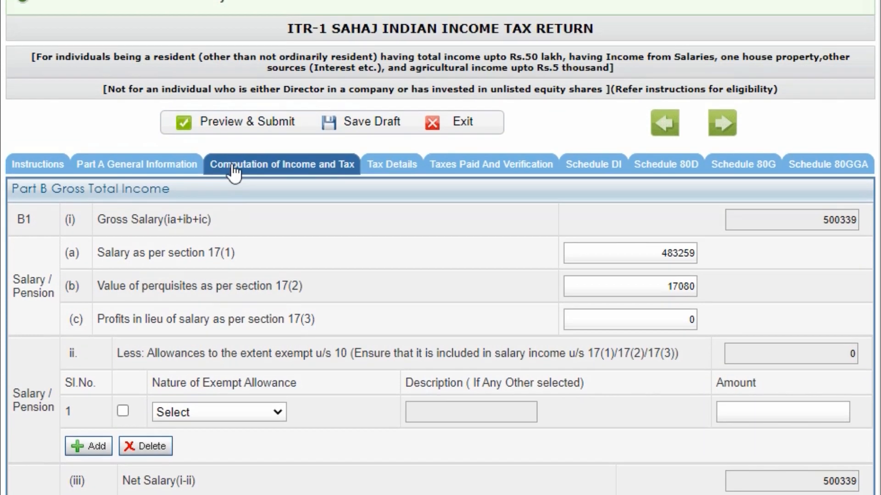
# - Switch to Schedule 80G and review donation sections A to D, all empty
pyautogui.click(748, 165)
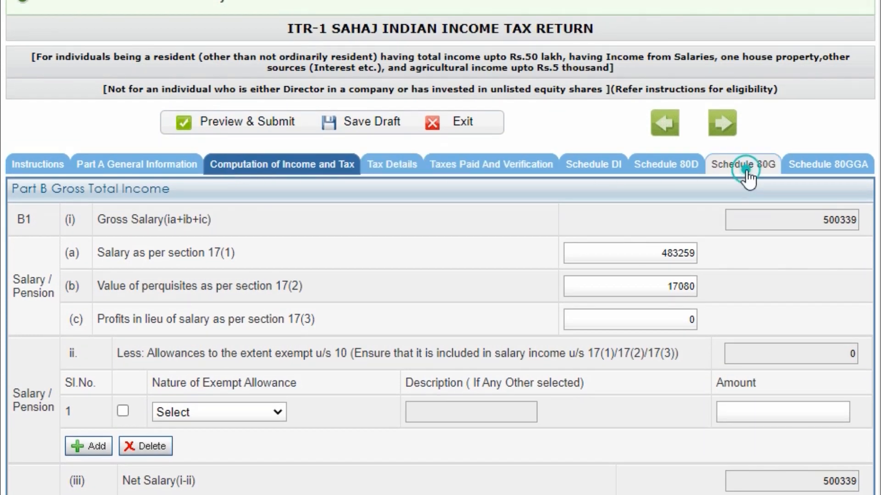
pyautogui.scroll(-5, 255, 314)
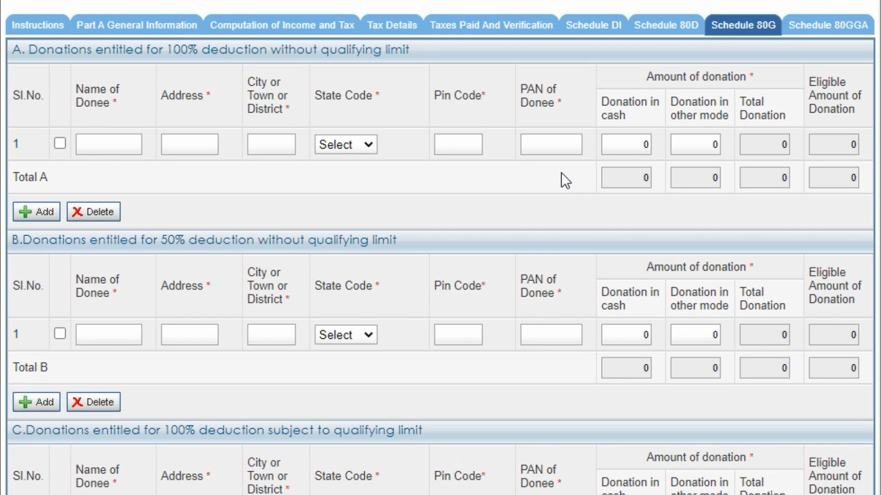
pyautogui.scroll(-10, 560, 173)
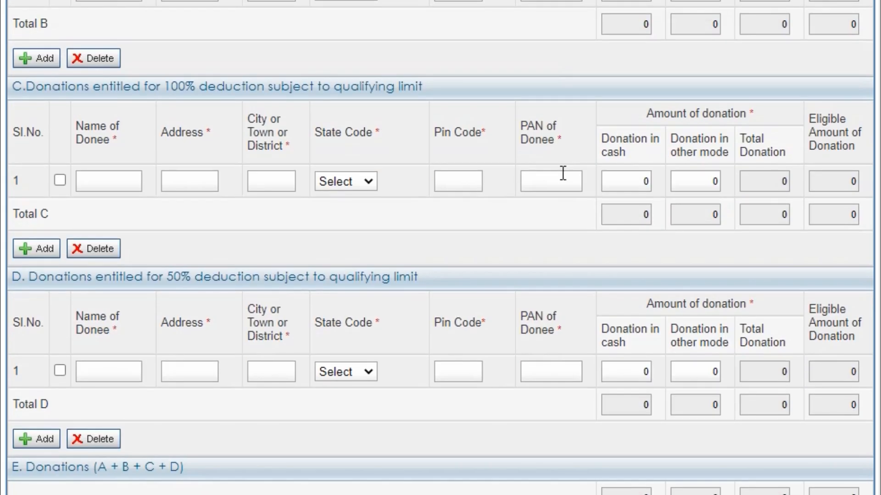
pyautogui.scroll(12, 562, 173)
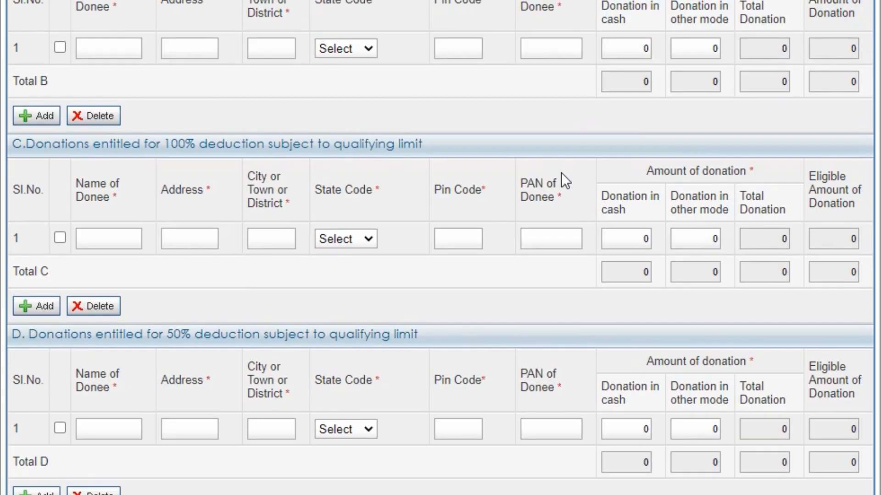
pyautogui.scroll(2, 561, 173)
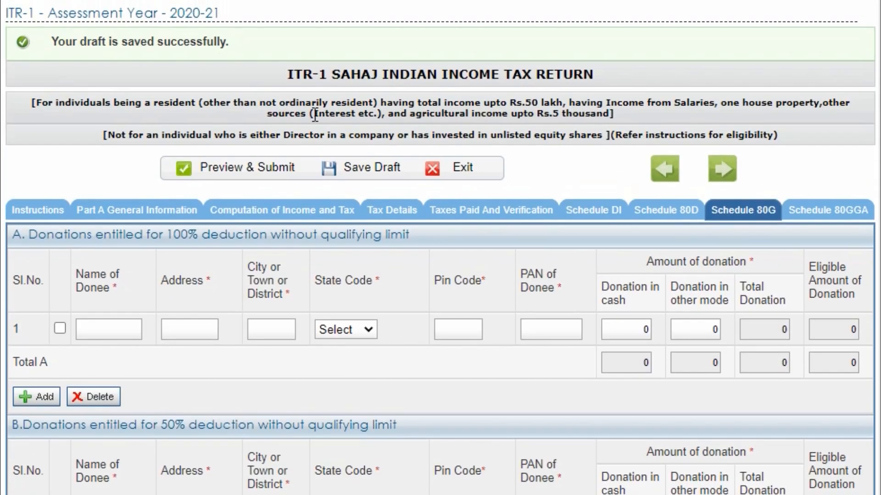
# - Return to Computation of Income and Tax and review the Chapter VI-A deductions, totalling 21600
pyautogui.click(282, 217)
pyautogui.scroll(-13, 559, 360)
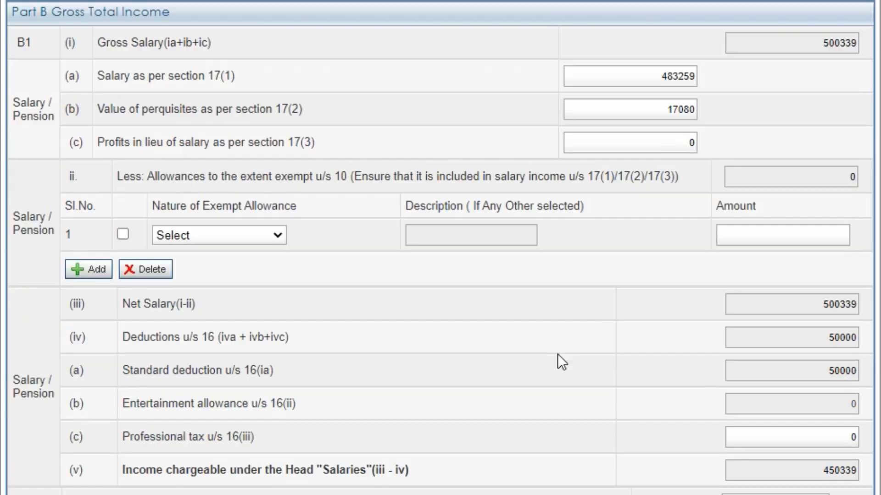
pyautogui.scroll(-2, 557, 355)
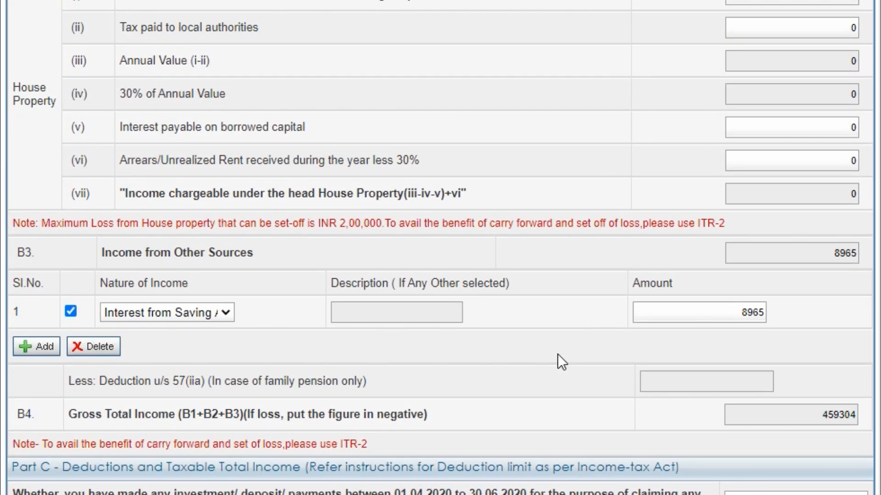
pyautogui.scroll(2, 557, 354)
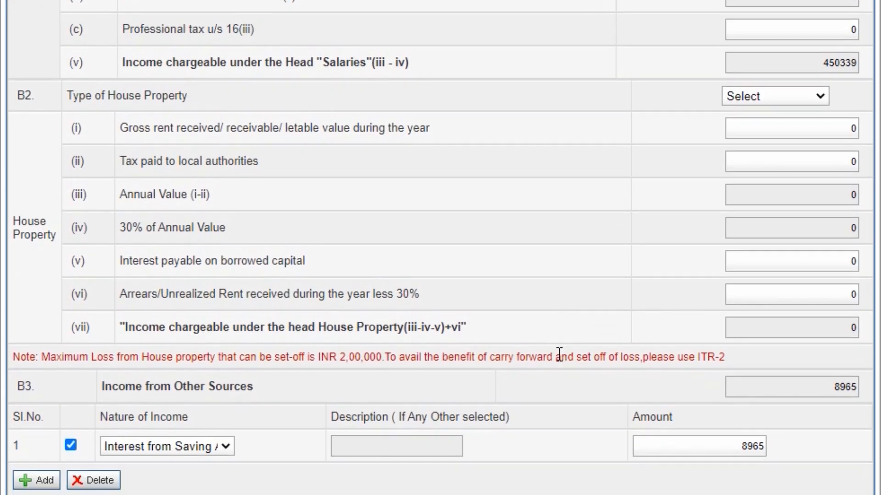
pyautogui.scroll(-4, 558, 354)
pyautogui.scroll(-13, 557, 353)
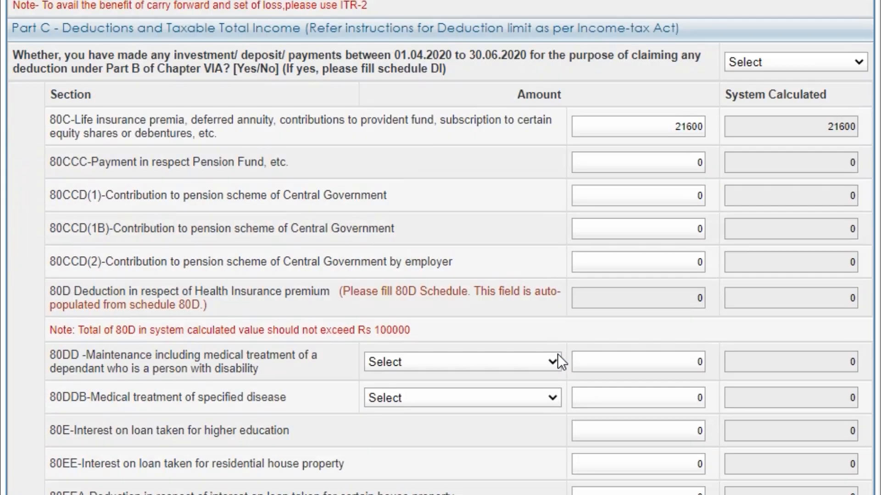
pyautogui.scroll(-3, 557, 353)
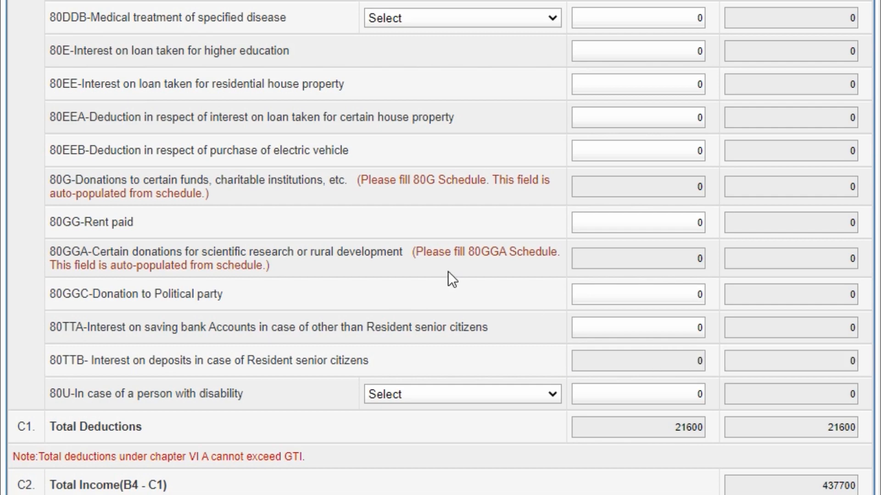
pyautogui.scroll(15, 447, 271)
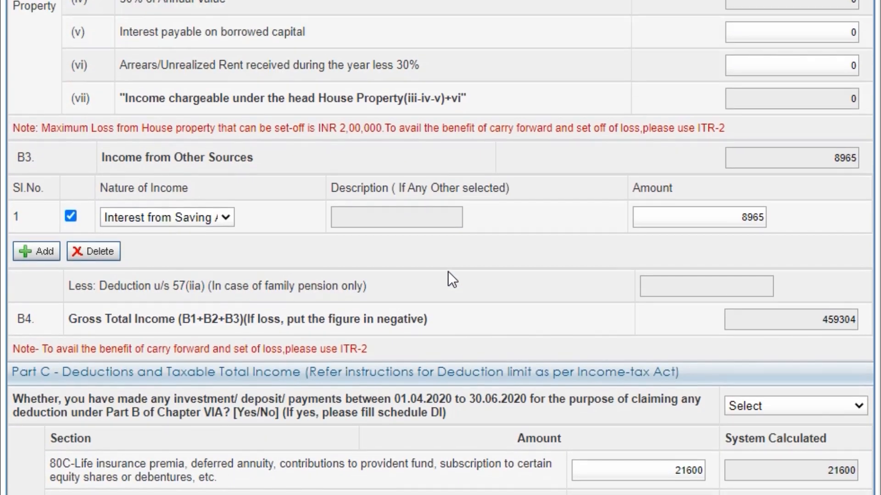
pyautogui.scroll(1, 448, 280)
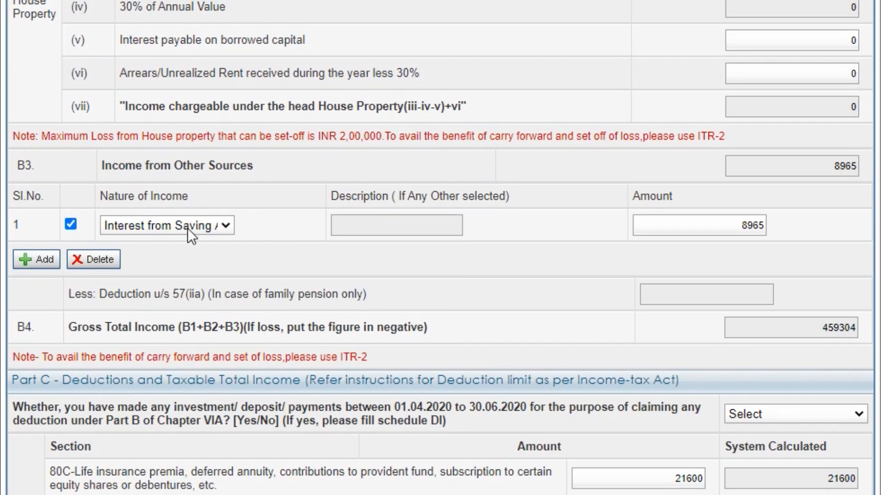
pyautogui.scroll(-5, 394, 278)
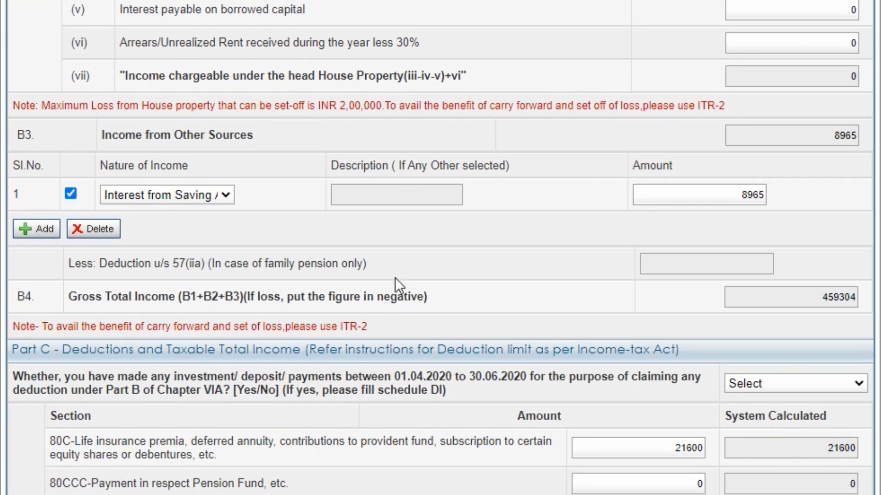
pyautogui.scroll(-10, 395, 277)
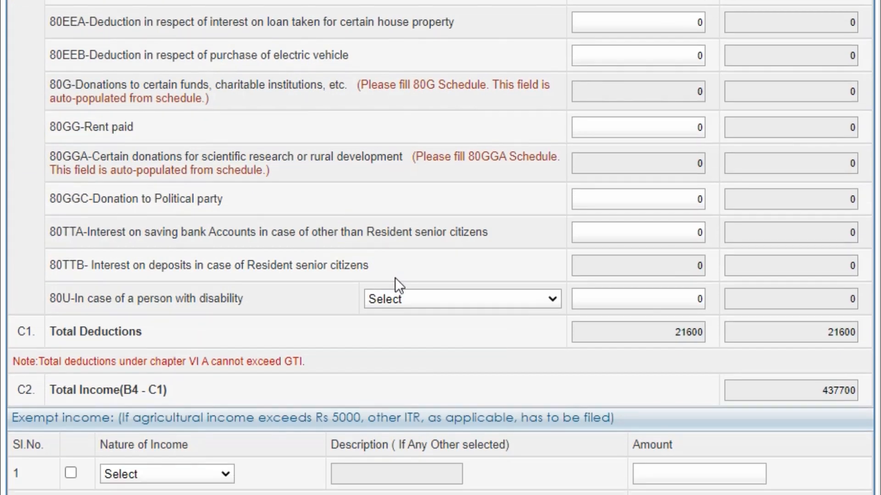
# - Claim 8965 under 80TTA and leave 80U unselected, giving total deductions of 30565
pyautogui.click(602, 238)
pyautogui.write('8965')
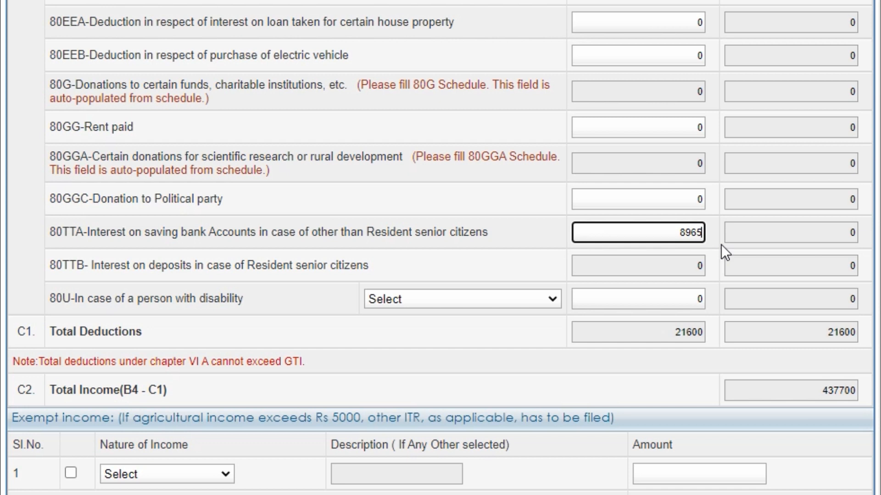
pyautogui.click(506, 226)
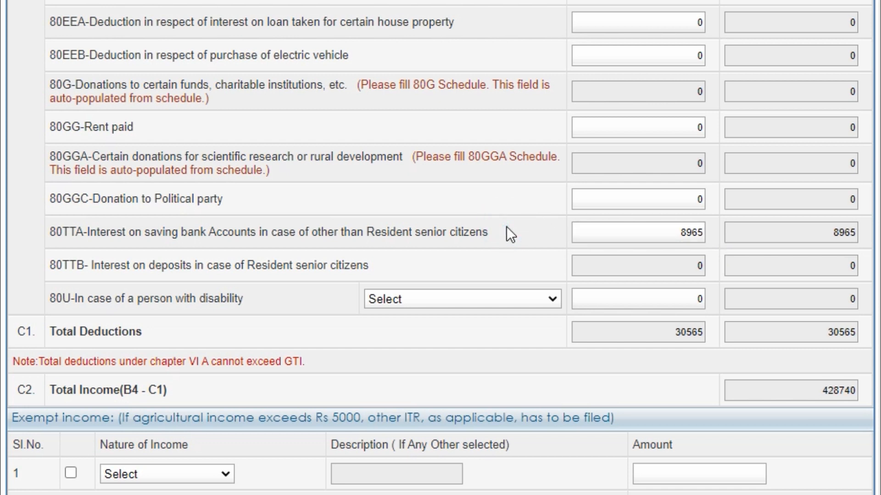
pyautogui.scroll(-2, 506, 227)
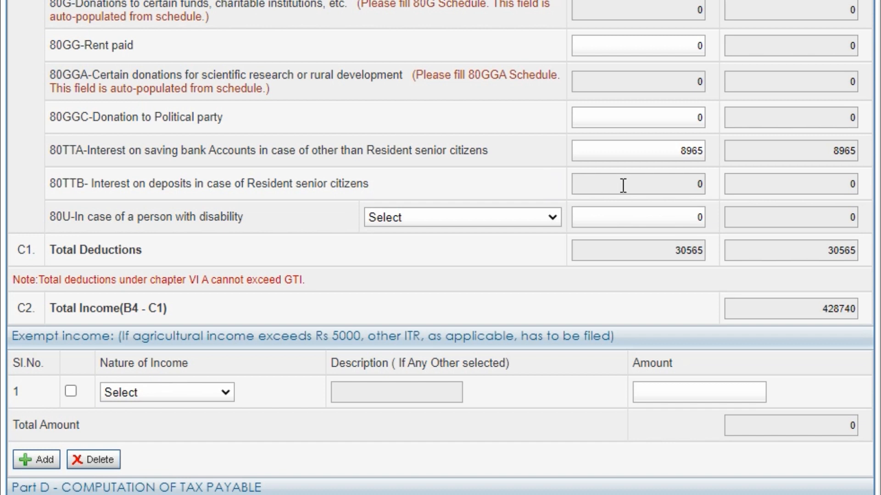
pyautogui.click(649, 184)
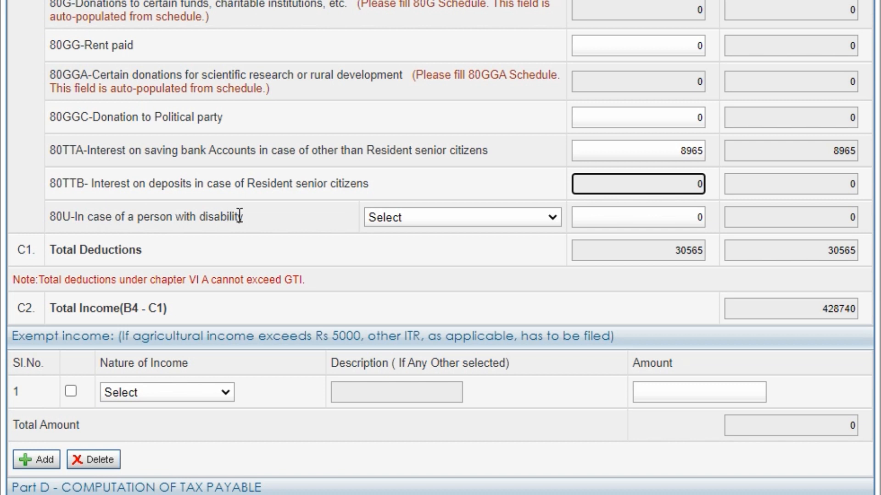
pyautogui.click(416, 218)
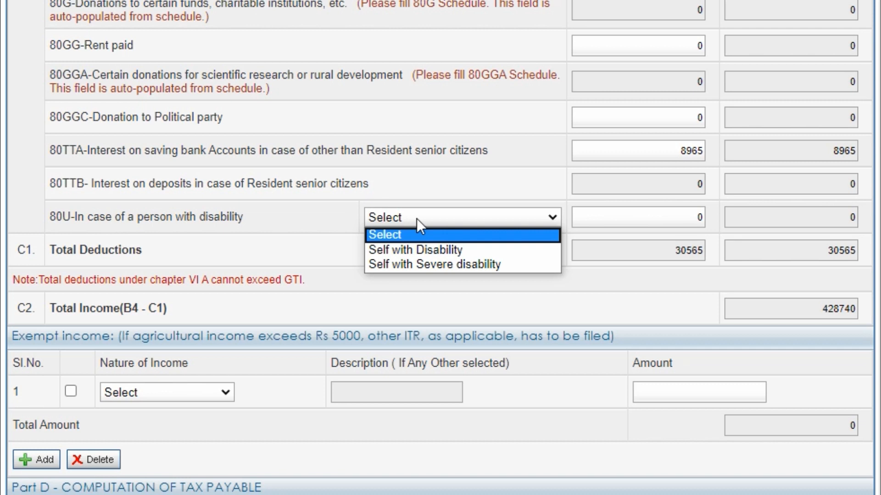
pyautogui.click(416, 218)
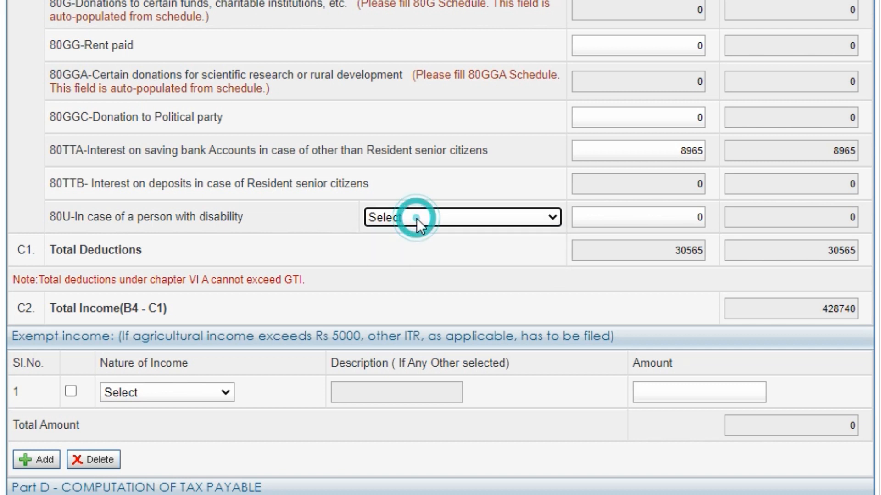
pyautogui.click(637, 290)
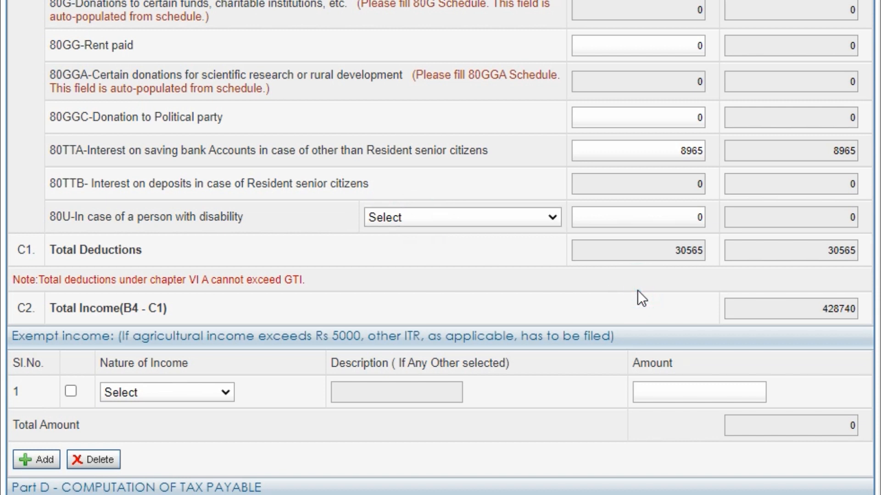
# - Review Part D (D1–D8): tax payable of 8937 is offset by the 87A rebate to 0
pyautogui.scroll(-2, 637, 289)
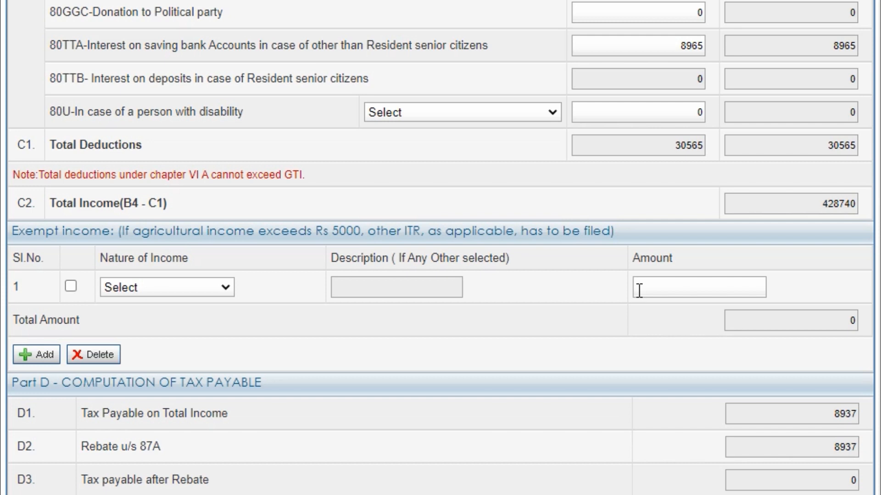
pyautogui.scroll(-3, 578, 152)
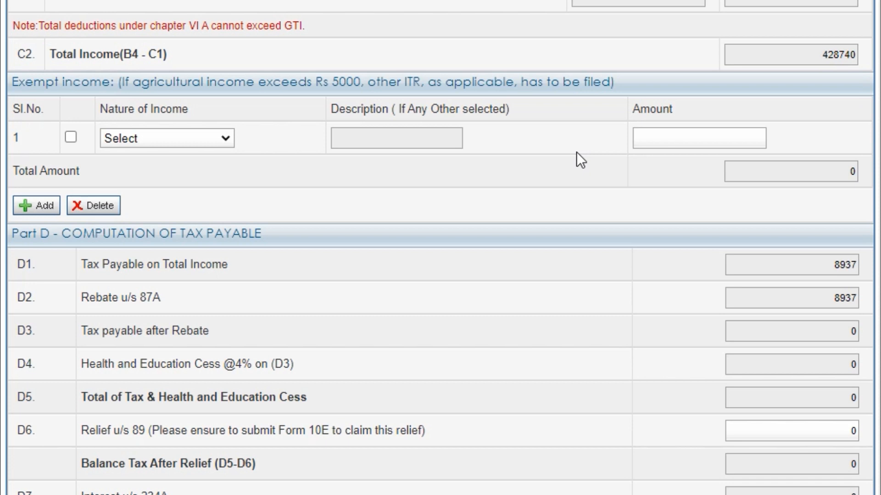
pyautogui.scroll(-1, 576, 153)
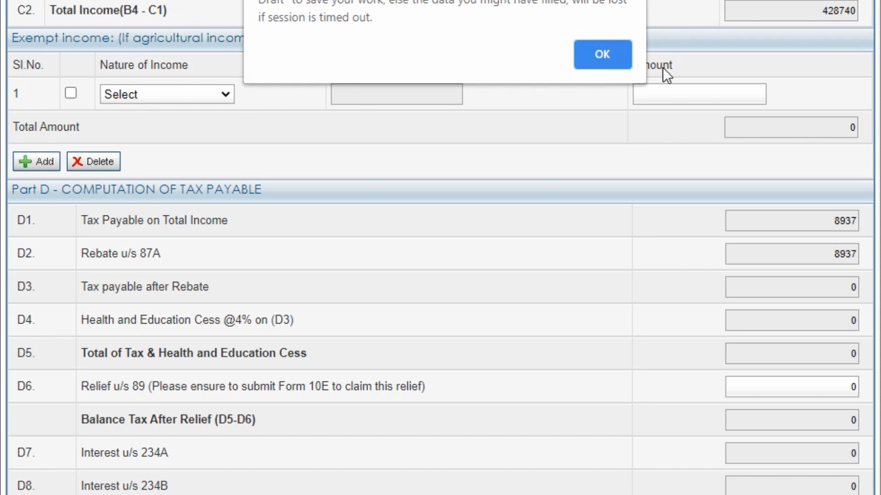
# - Dismiss the session-timeout warning and leave the exempt income nature at Select
pyautogui.click(614, 54)
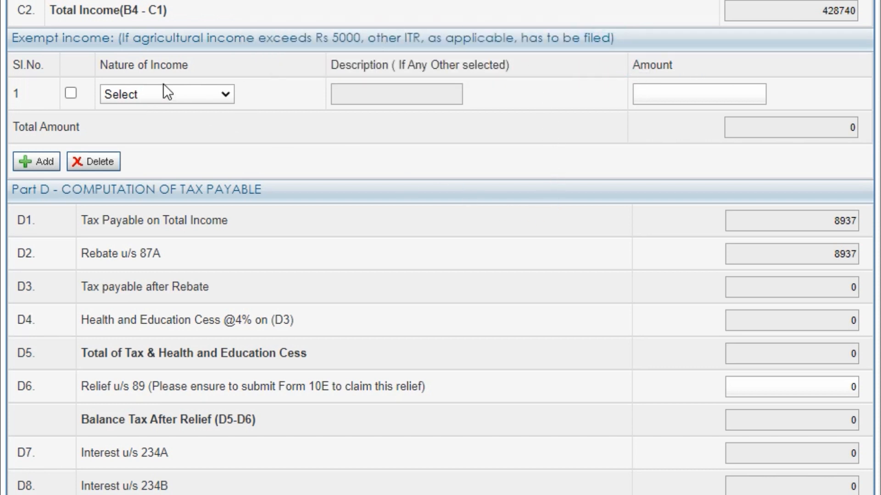
pyautogui.click(166, 96)
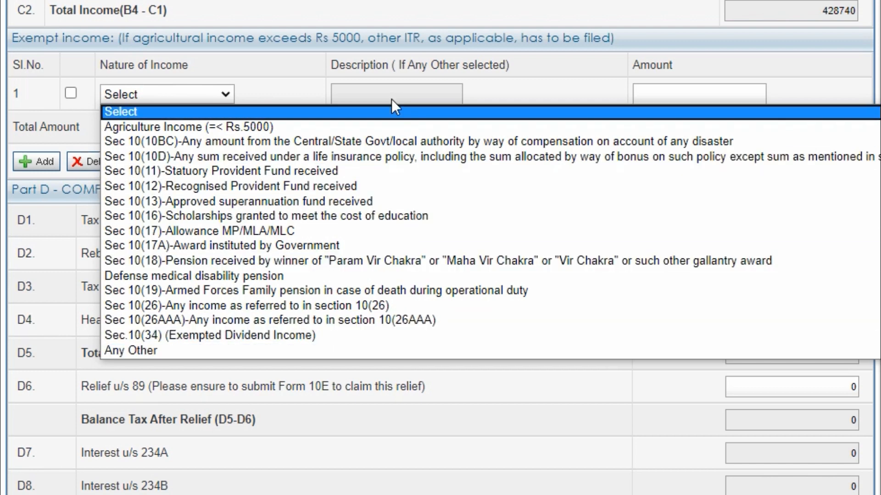
pyautogui.click(389, 114)
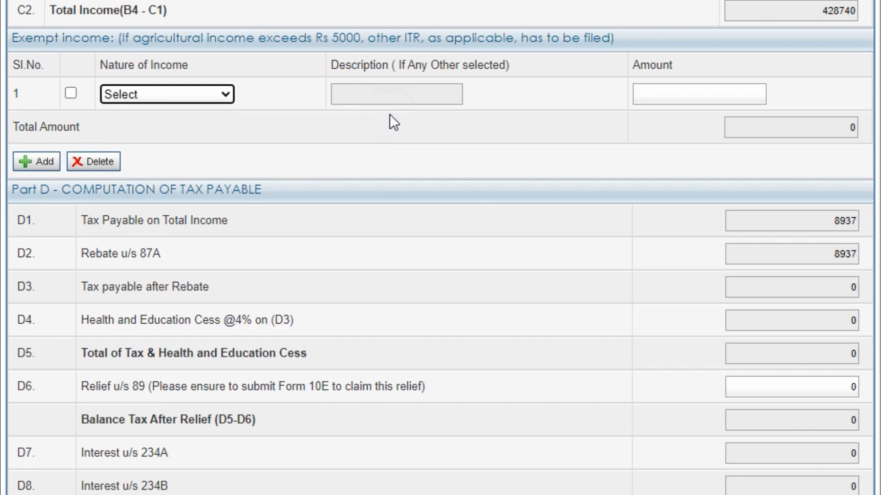
pyautogui.click(276, 110)
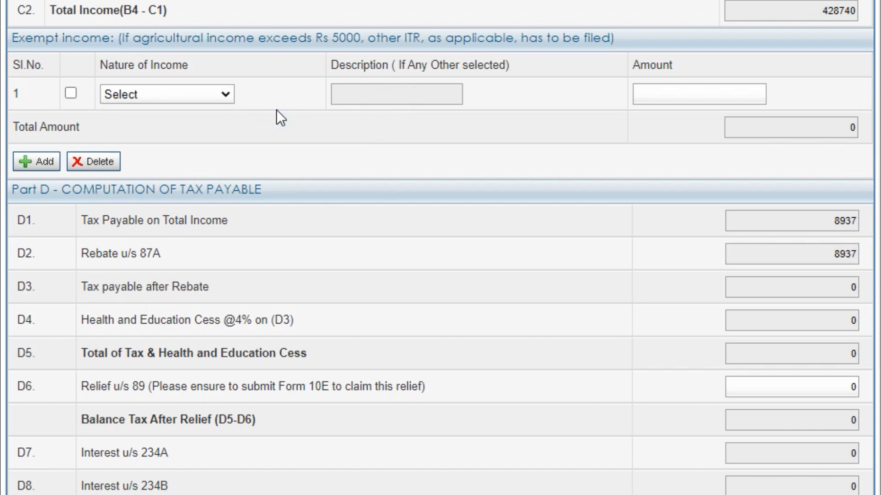
# - Save the return as a draft from the bottom of the page
pyautogui.scroll(-3, 462, 336)
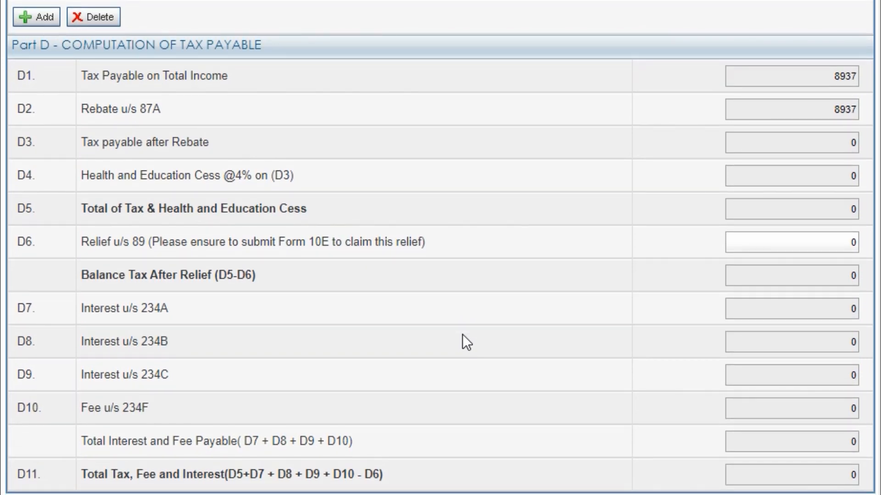
pyautogui.scroll(-3, 462, 335)
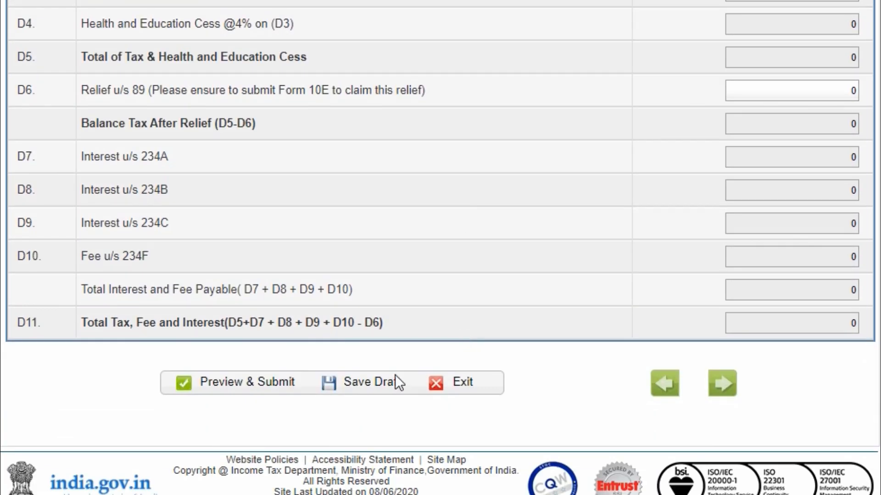
pyautogui.click(370, 384)
# - Check Part D through D11: cess, interest, fees and total tax payable all at 0
pyautogui.scroll(3, 552, 304)
pyautogui.scroll(1, 552, 304)
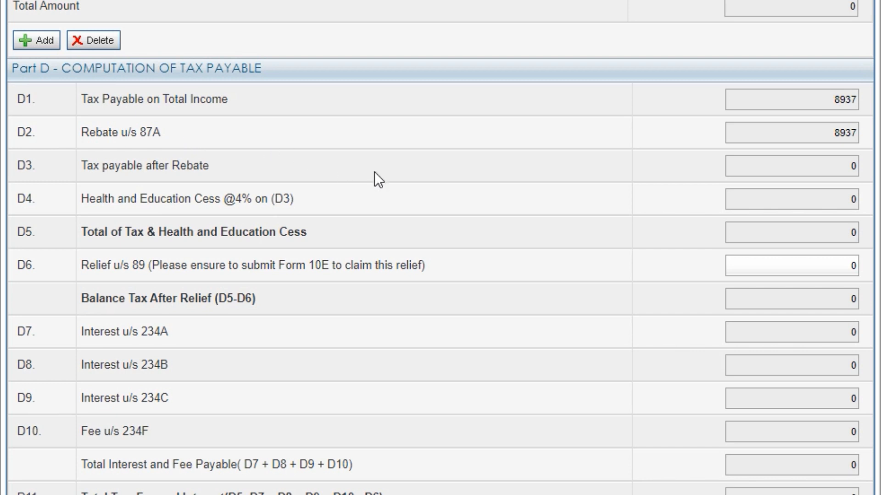
pyautogui.scroll(4, 594, 264)
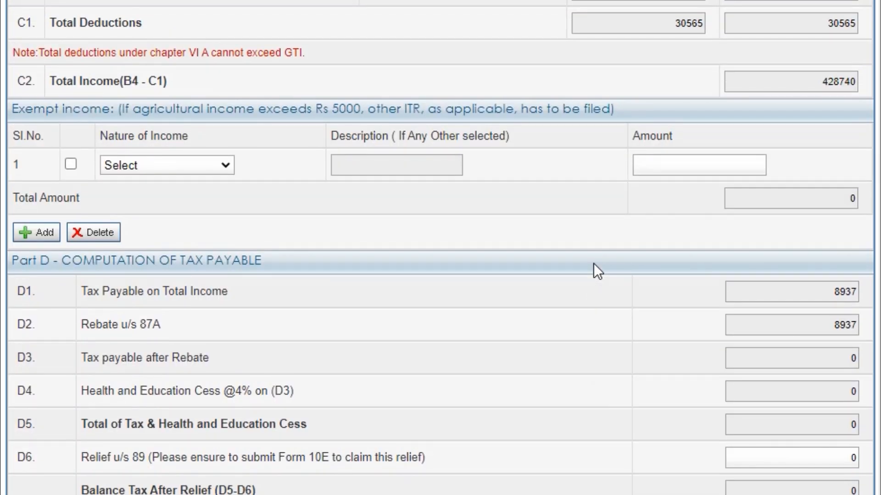
pyautogui.scroll(-5, 593, 264)
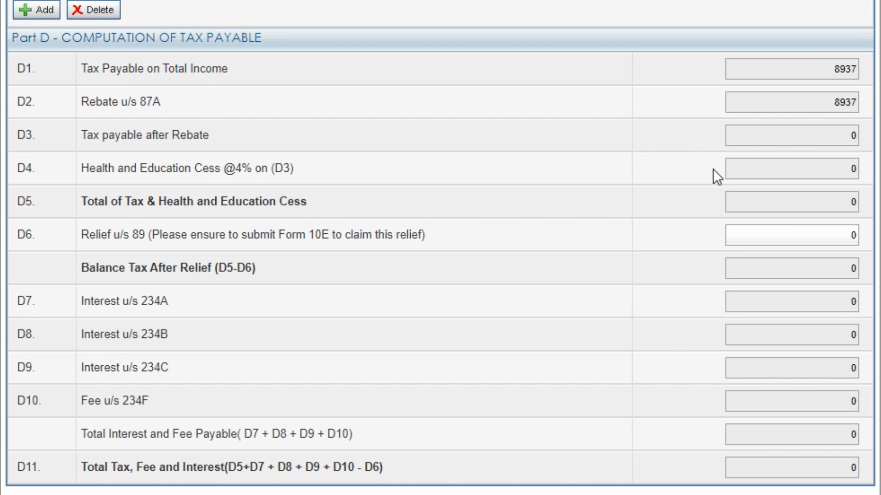
pyautogui.scroll(-2, 683, 269)
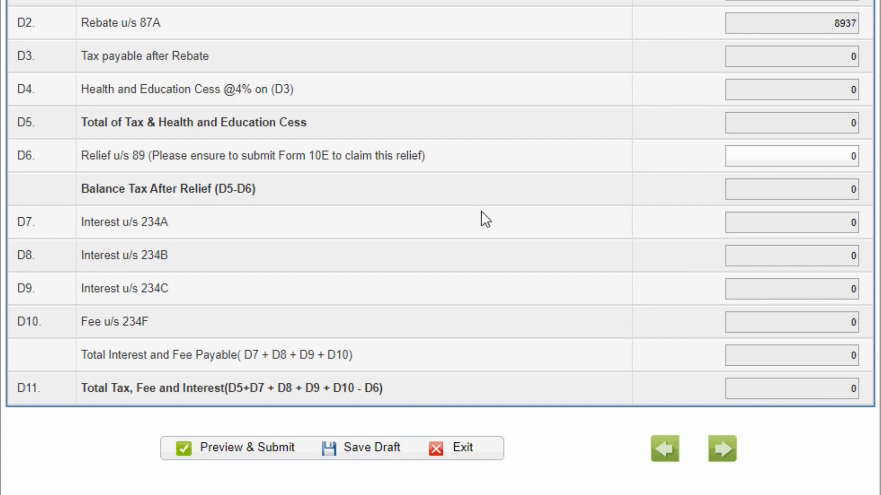
pyautogui.scroll(-2, 486, 220)
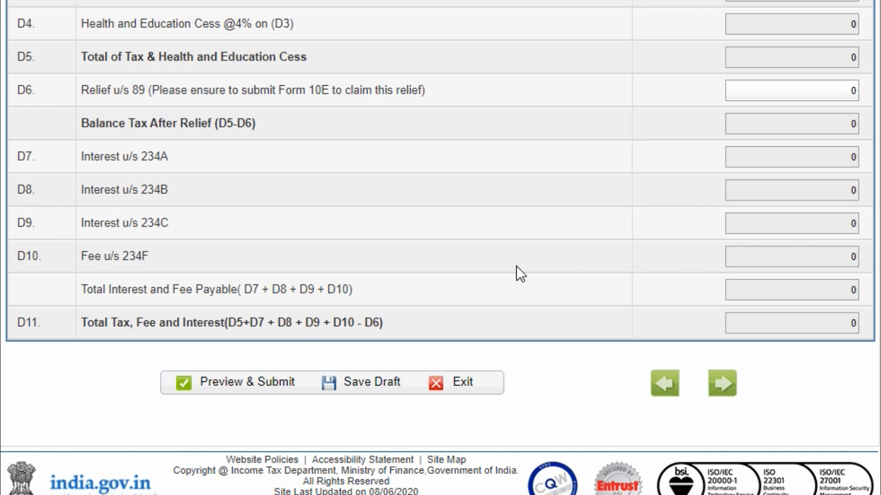
pyautogui.scroll(1, 516, 266)
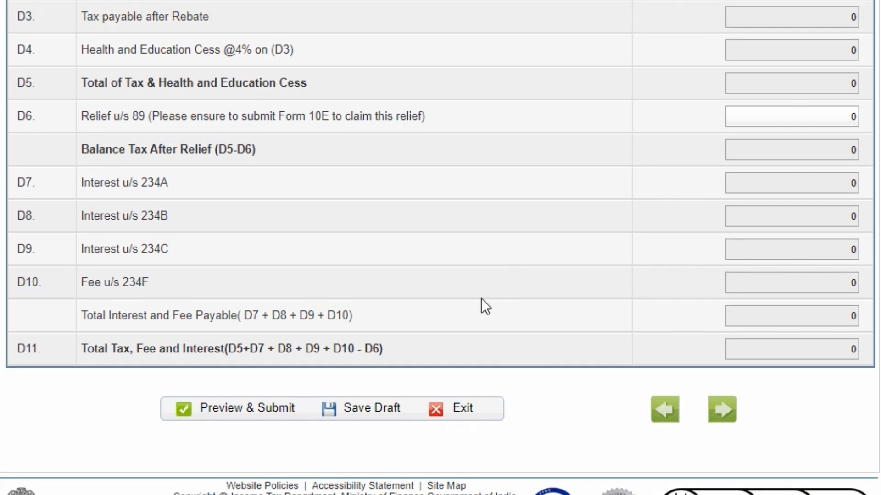
# - Save the draft again and move to Tax Details to view the empty TDS schedules
pyautogui.click(379, 409)
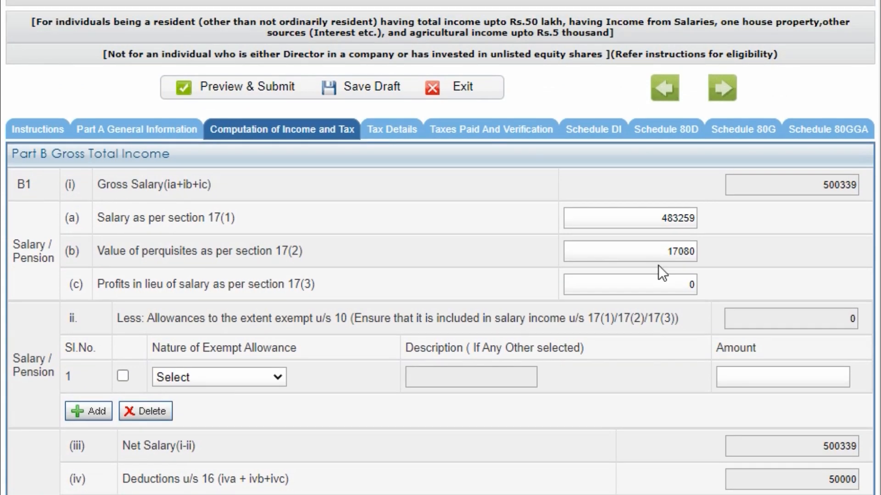
pyautogui.click(407, 133)
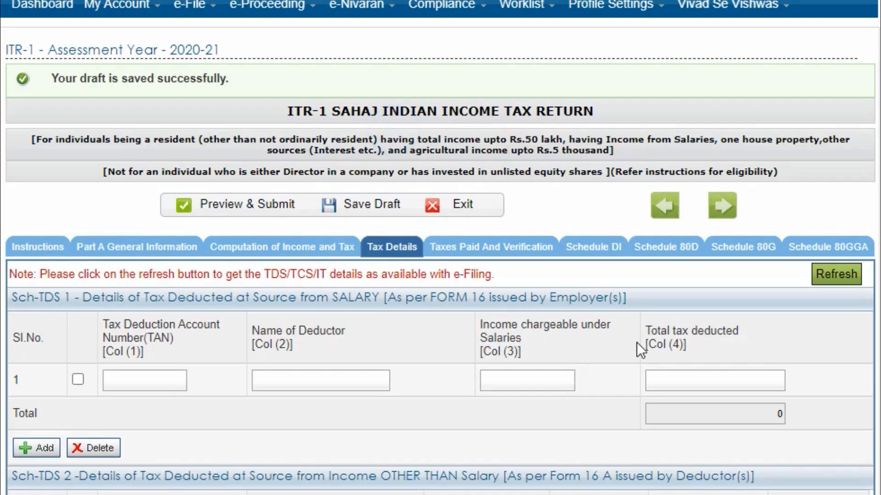
pyautogui.scroll(-5, 640, 360)
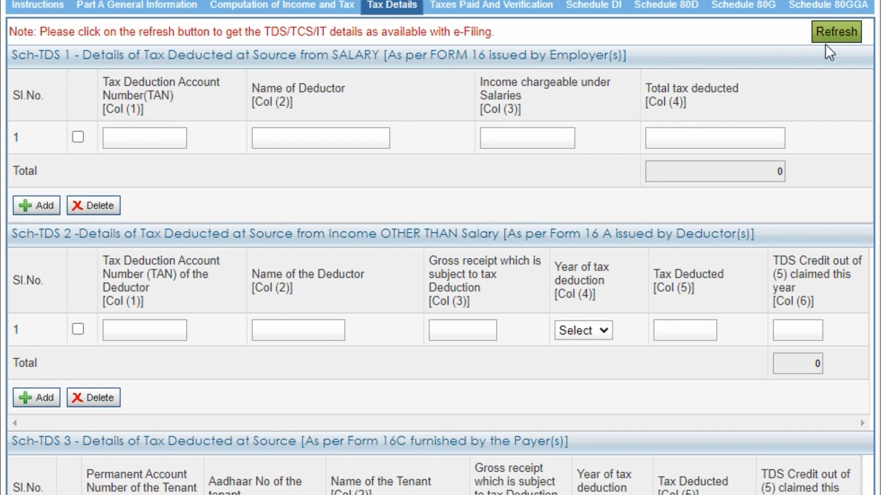
# - Refresh TDS/TCS/IT details from e-Filing, confirming YES to overwrite the existing data
pyautogui.click(832, 34)
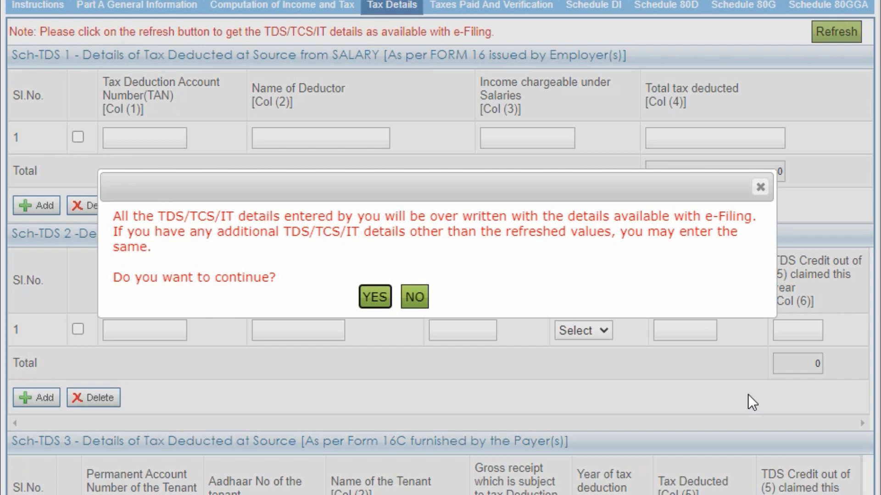
pyautogui.click(760, 187)
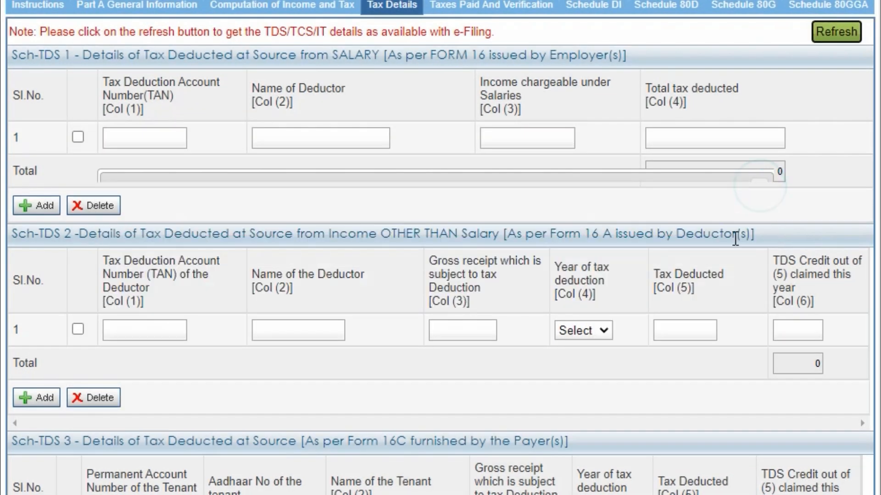
pyautogui.scroll(-10, 709, 287)
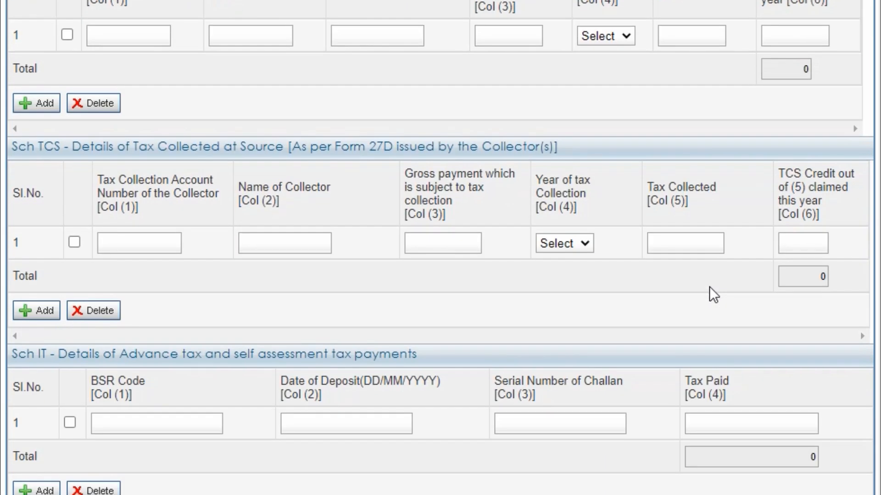
pyautogui.scroll(-4, 709, 287)
pyautogui.scroll(14, 709, 287)
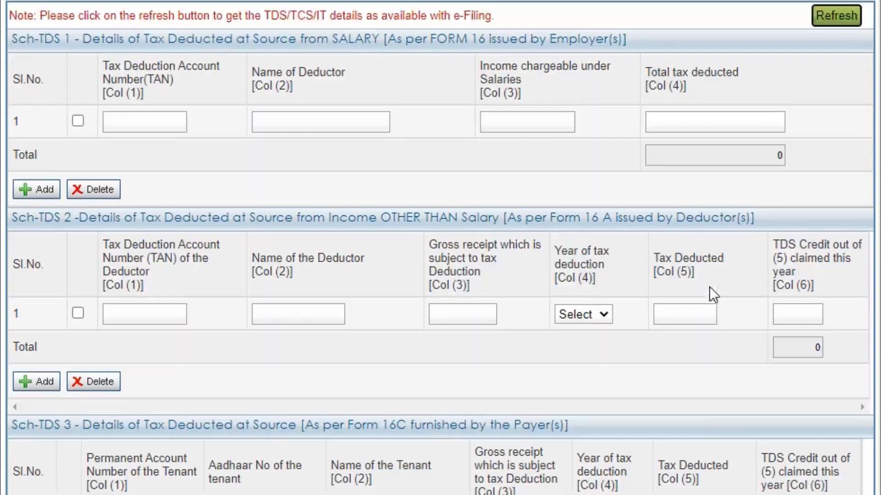
pyautogui.scroll(5, 709, 288)
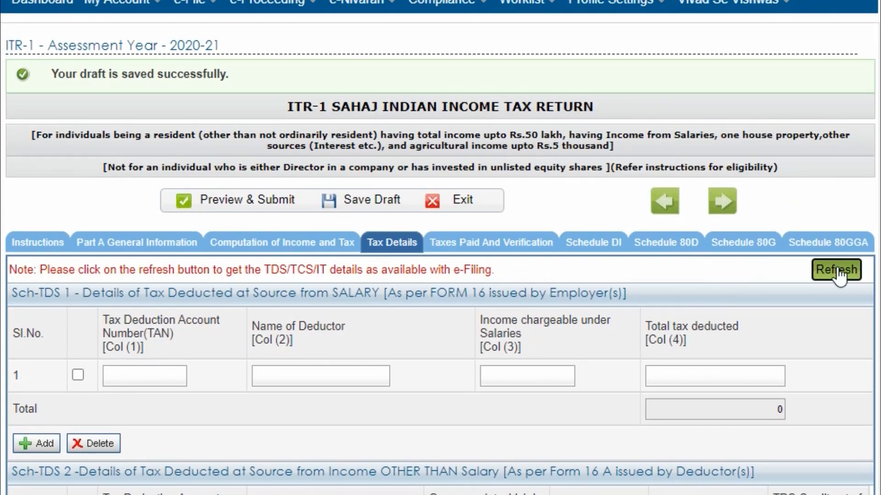
pyautogui.click(837, 271)
pyautogui.scroll(-5, 807, 261)
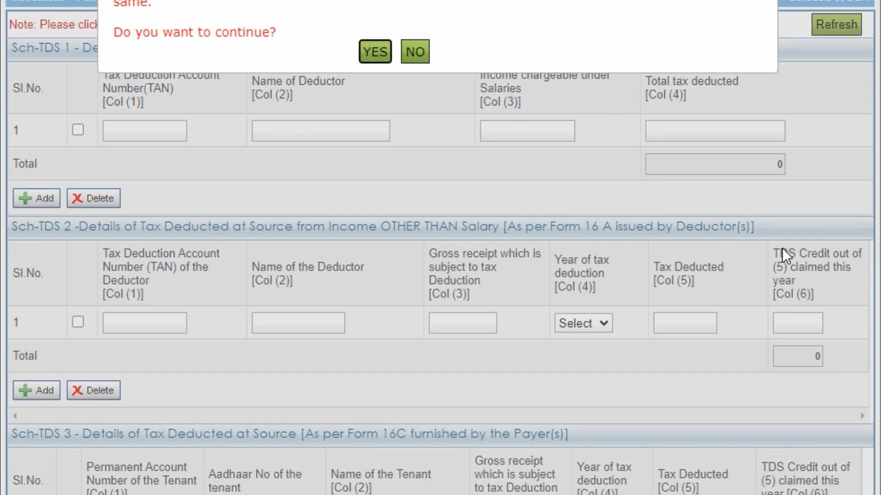
pyautogui.click(374, 52)
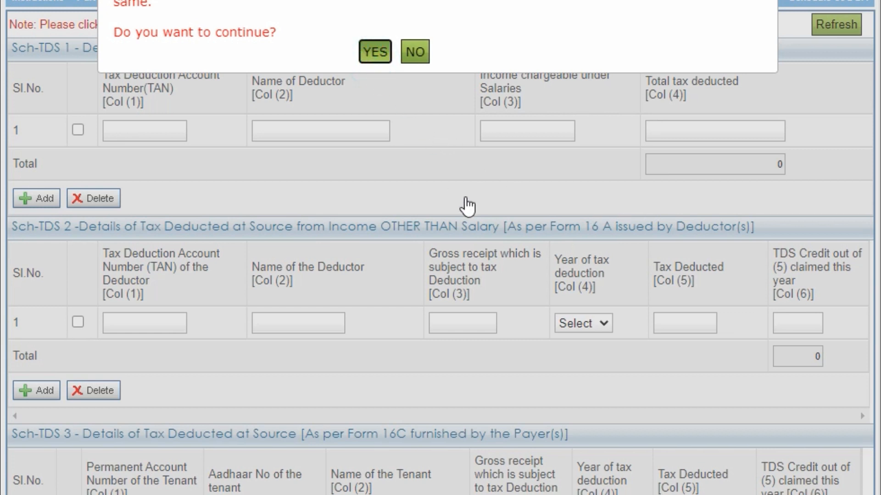
pyautogui.scroll(-5, 530, 288)
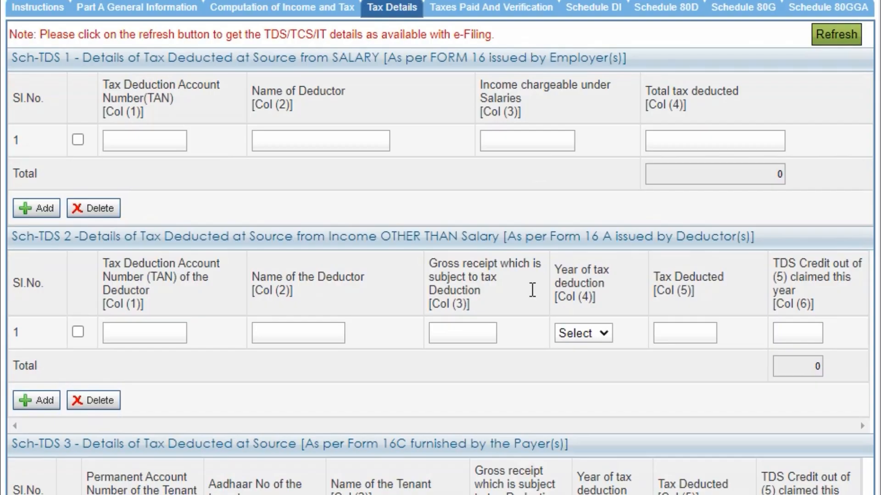
pyautogui.scroll(1, 530, 290)
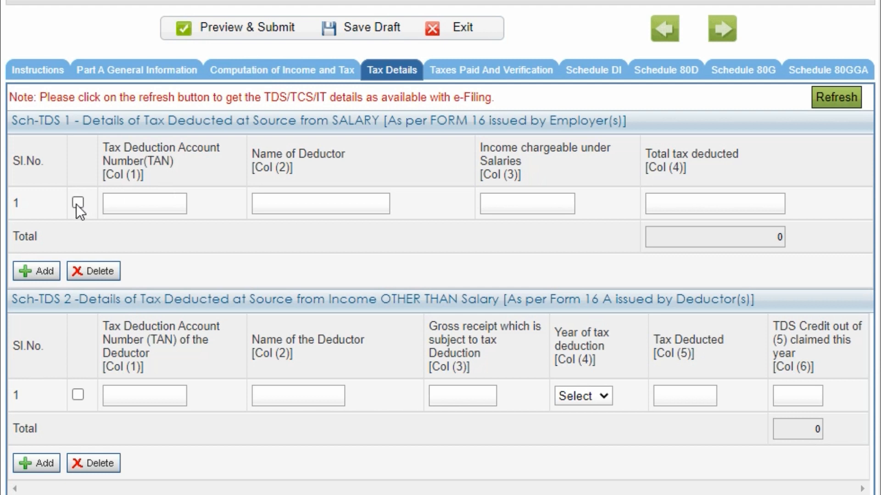
# - Leave Sch-TDS 1 row 1 empty with no TAN, unticked, and tax deducted total at 0
pyautogui.click(127, 199)
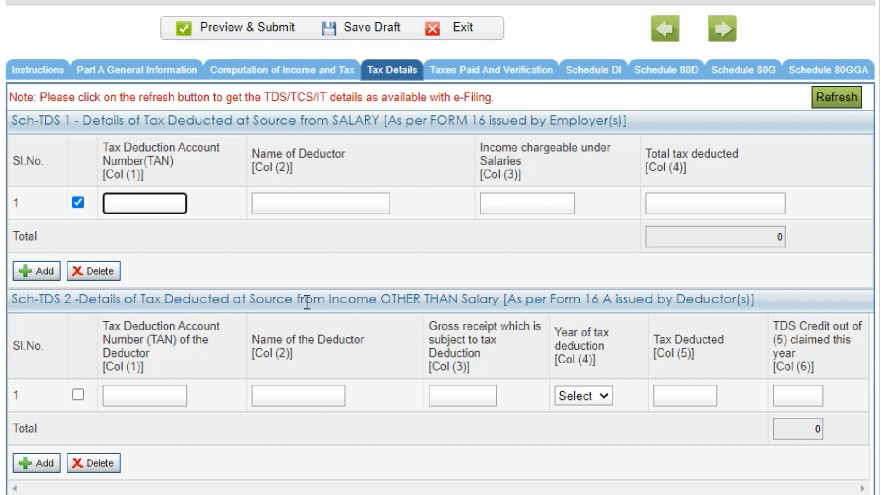
pyautogui.scroll(-3, 306, 303)
pyautogui.scroll(2, 306, 303)
pyautogui.scroll(-3, 307, 302)
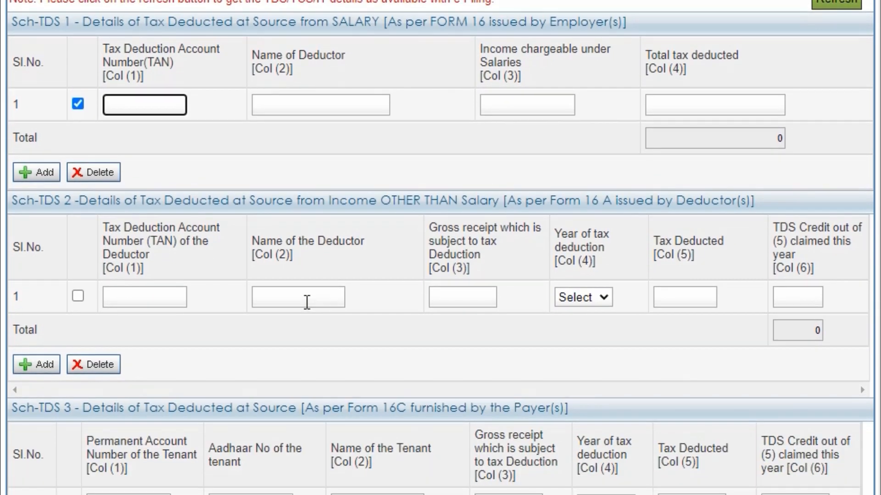
pyautogui.scroll(2, 305, 304)
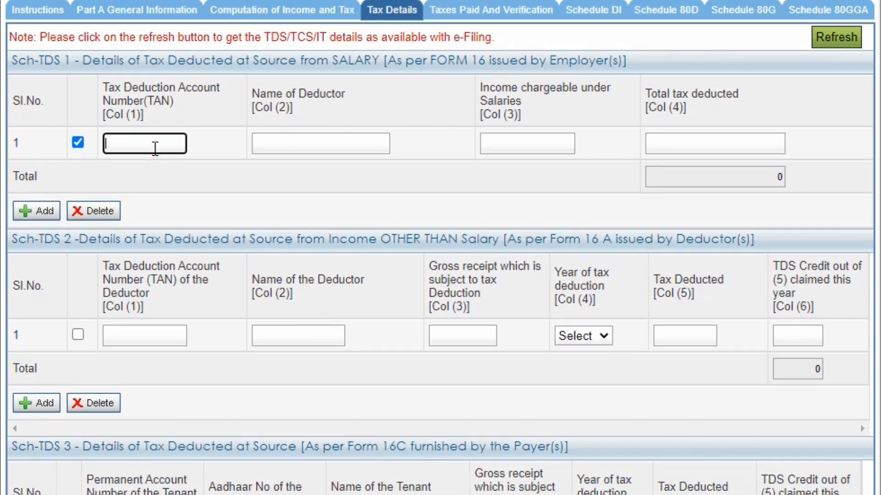
pyautogui.click(205, 185)
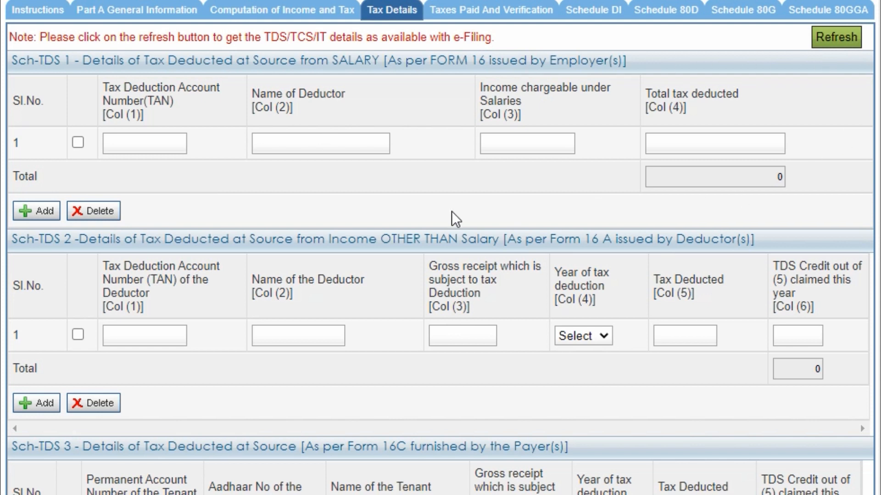
pyautogui.scroll(-10, 451, 211)
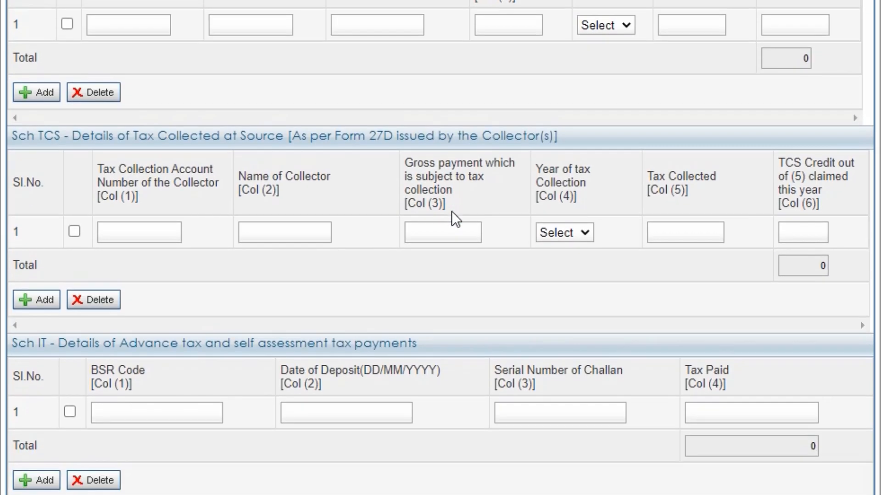
pyautogui.scroll(10, 452, 211)
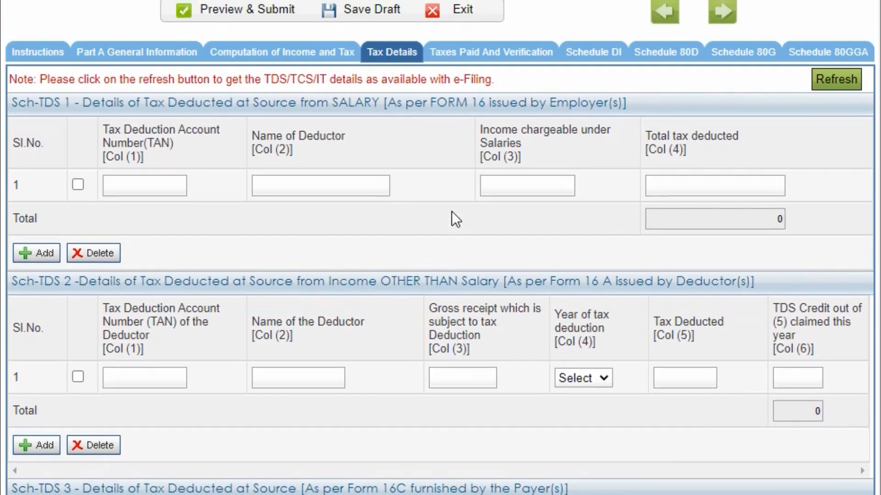
pyautogui.scroll(1, 451, 219)
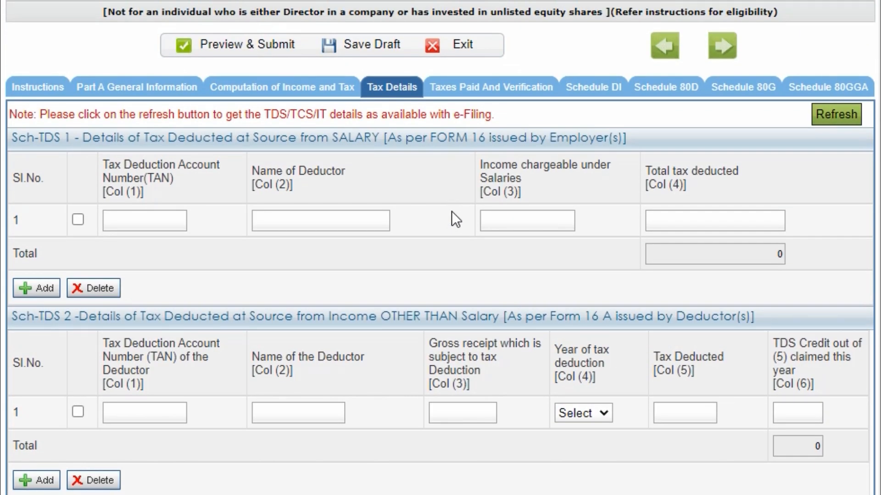
pyautogui.scroll(-2, 451, 220)
pyautogui.scroll(-3, 451, 219)
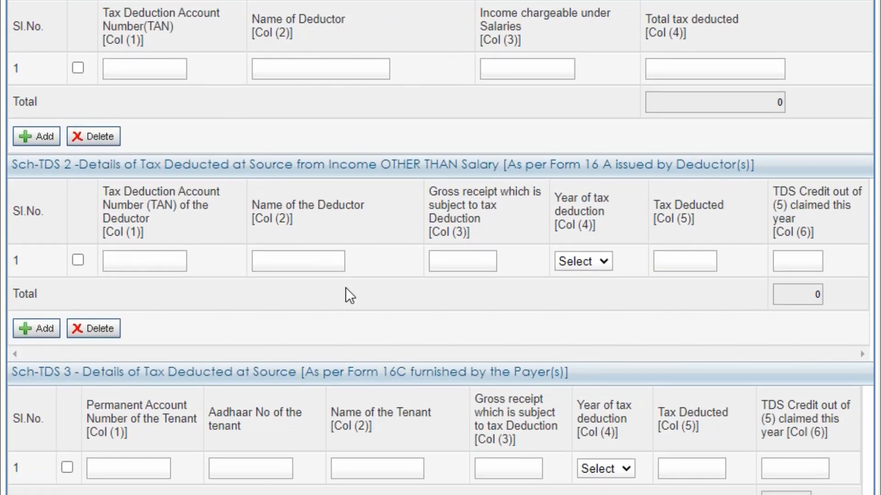
pyautogui.scroll(-2, 345, 288)
pyautogui.scroll(-2, 347, 288)
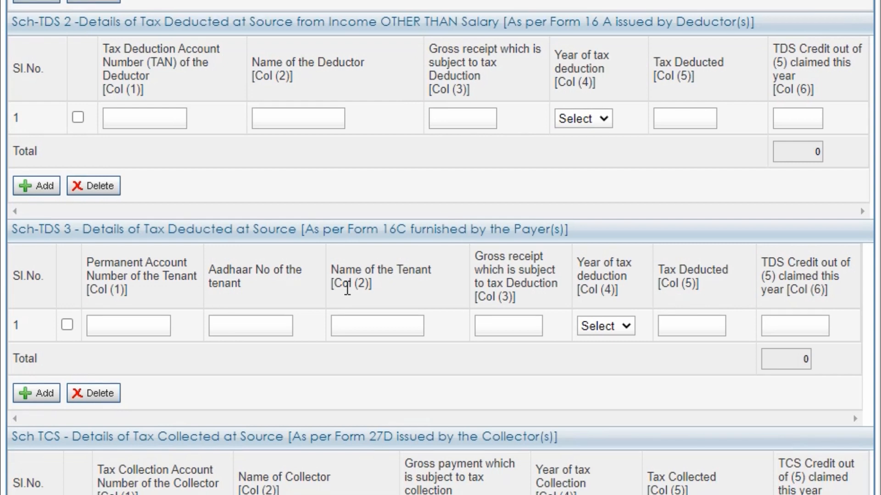
pyautogui.scroll(-2, 347, 289)
pyautogui.scroll(3, 347, 289)
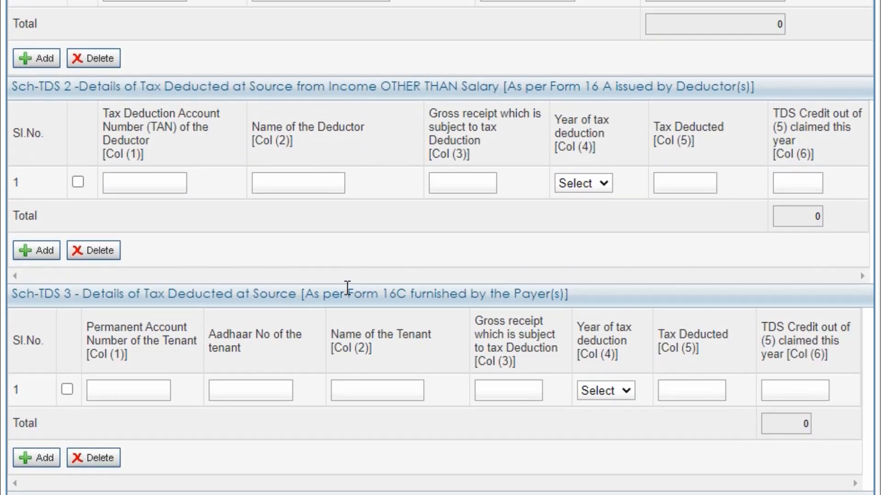
pyautogui.scroll(-4, 348, 288)
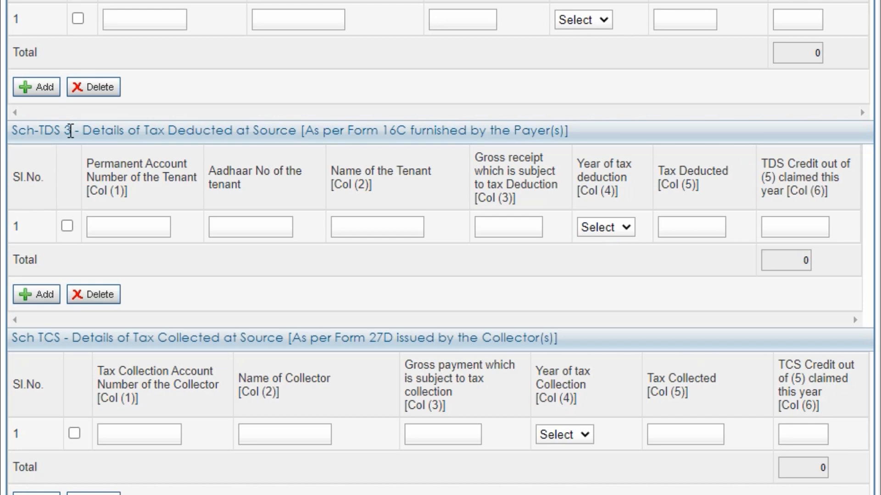
pyautogui.scroll(-2, 381, 345)
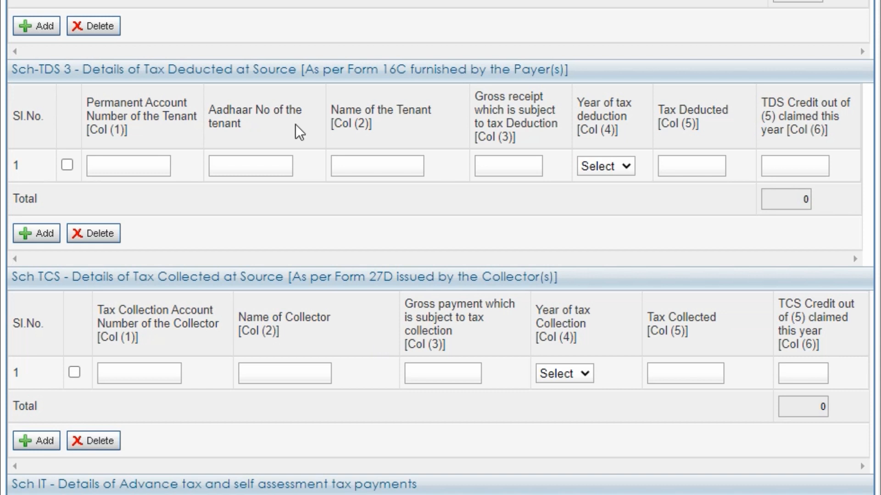
pyautogui.scroll(-5, 324, 197)
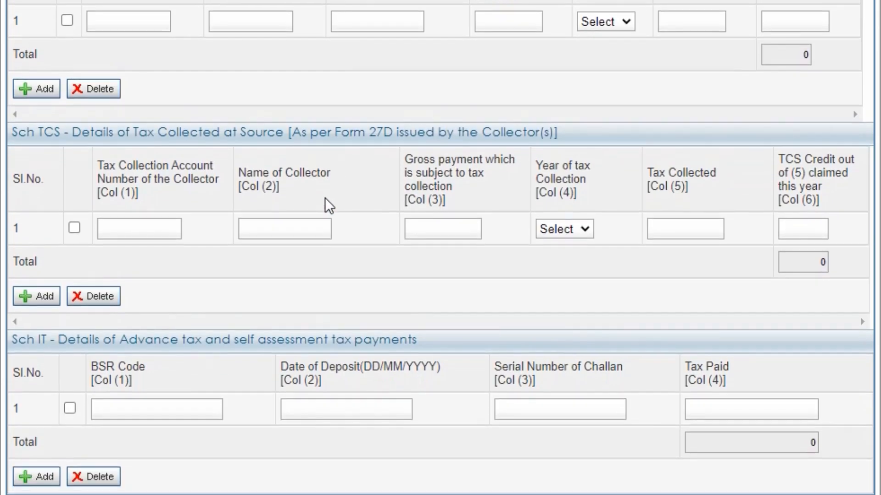
pyautogui.scroll(-1, 325, 199)
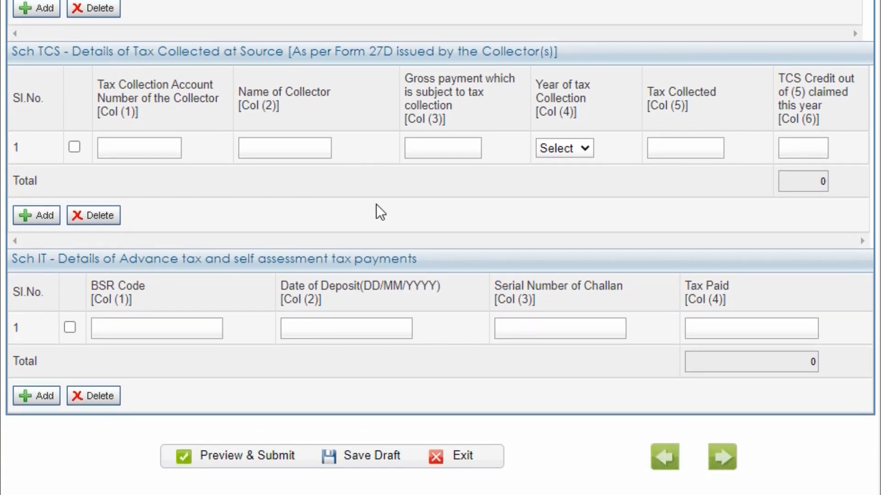
pyautogui.scroll(-2, 376, 207)
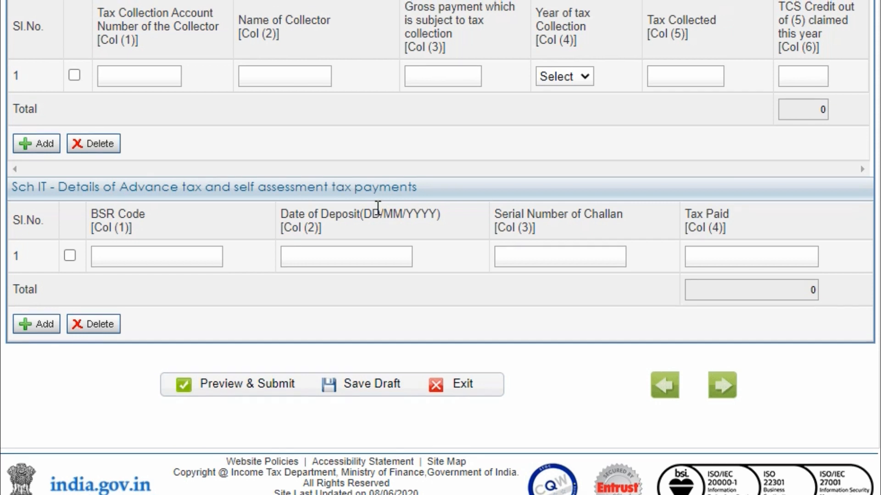
pyautogui.scroll(1, 376, 208)
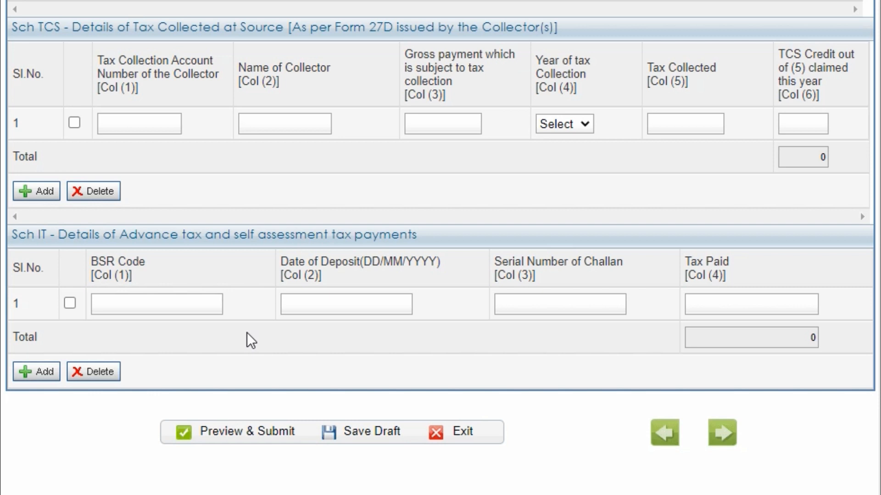
pyautogui.scroll(-1, 363, 365)
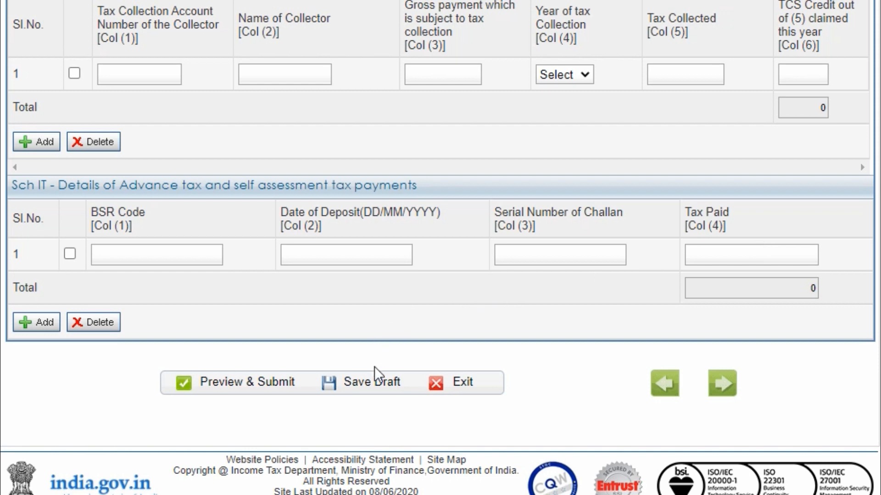
# - Save the draft and bring up Taxes Paid and Verification down to the bank accounts table
pyautogui.click(376, 386)
pyautogui.scroll(8, 585, 328)
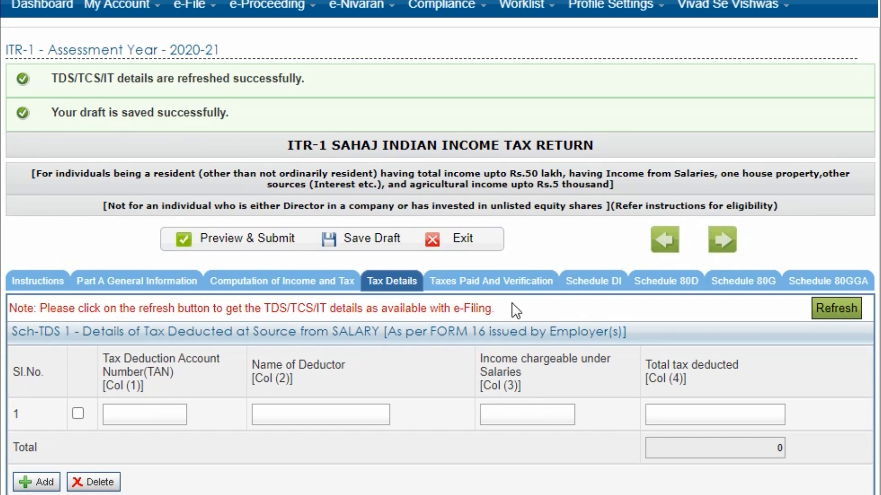
pyautogui.click(507, 291)
pyautogui.scroll(-3, 507, 290)
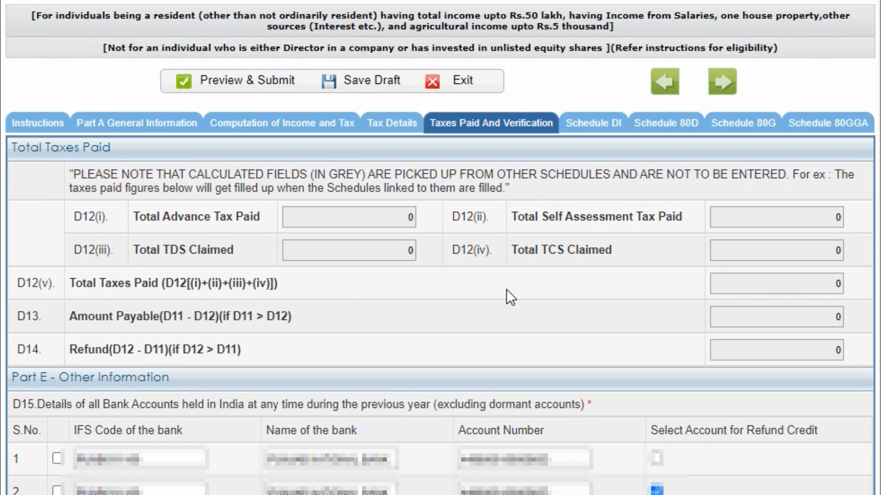
pyautogui.scroll(-2, 507, 289)
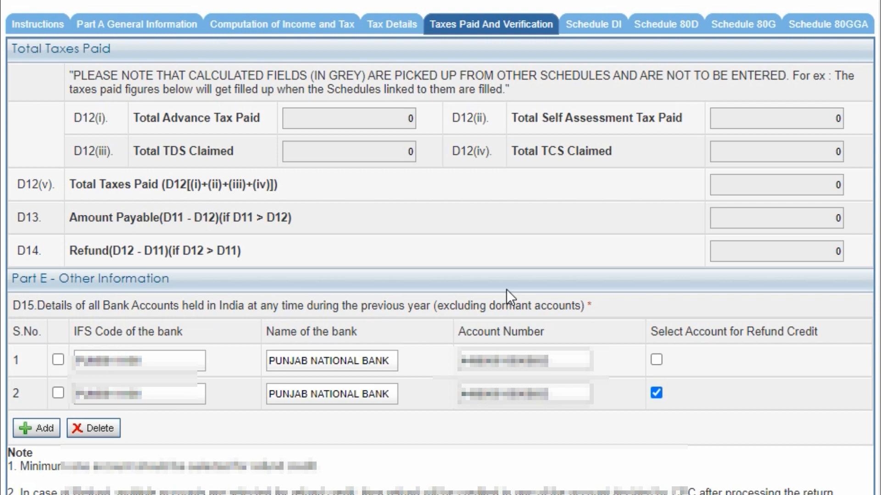
pyautogui.scroll(-2, 507, 290)
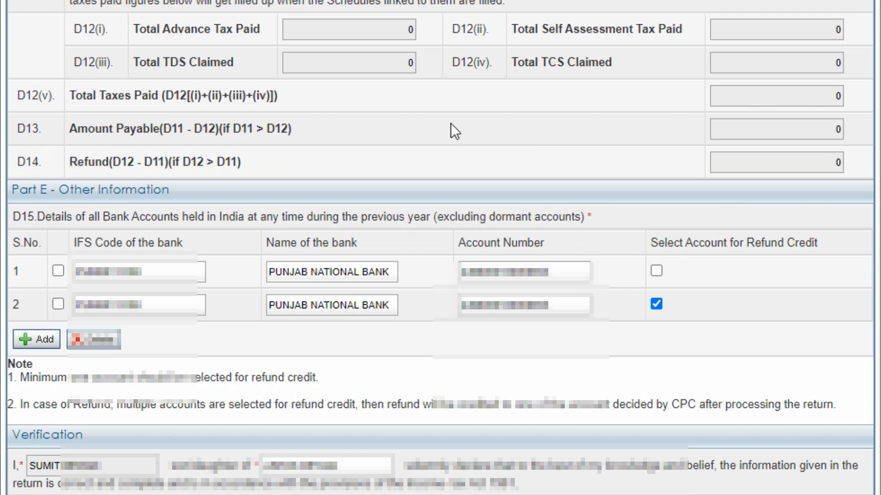
# - Scroll through Part E and the Verification section, then back up to the bank accounts
pyautogui.scroll(-1, 442, 181)
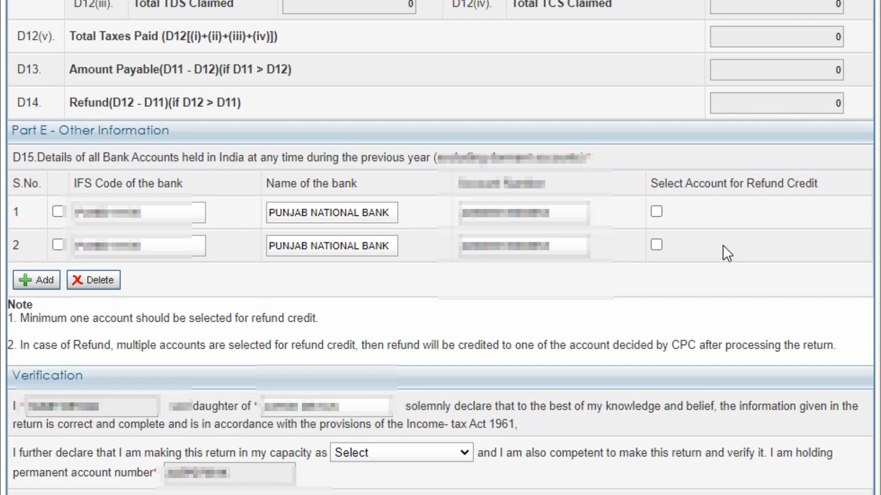
pyautogui.scroll(-5, 723, 246)
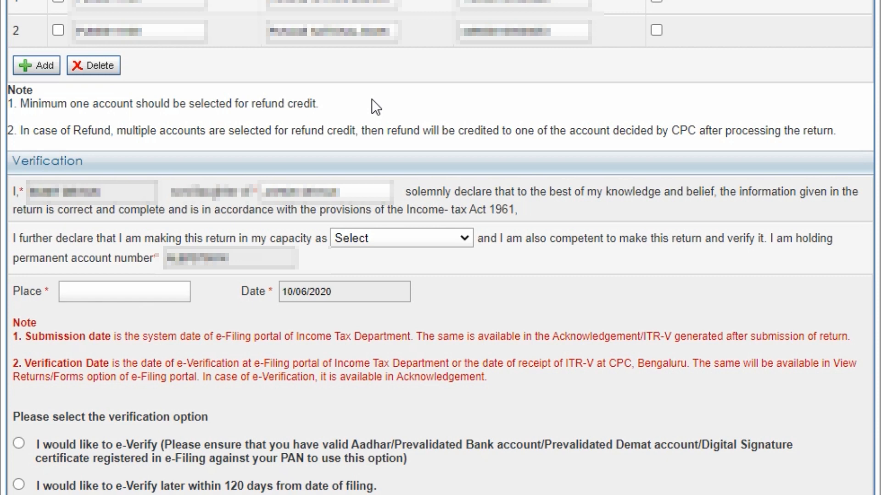
pyautogui.scroll(3, 720, 301)
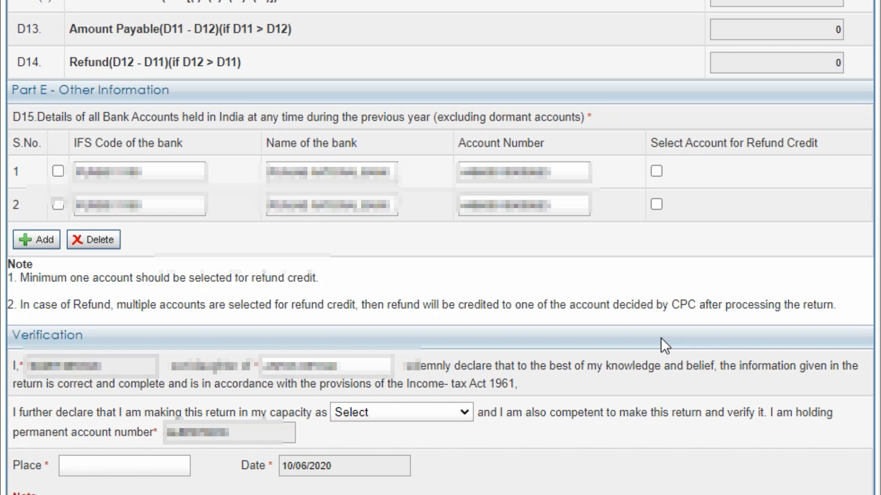
# - Tick Select Account for Refund Credit on both the first and second bank account rows
pyautogui.click(658, 171)
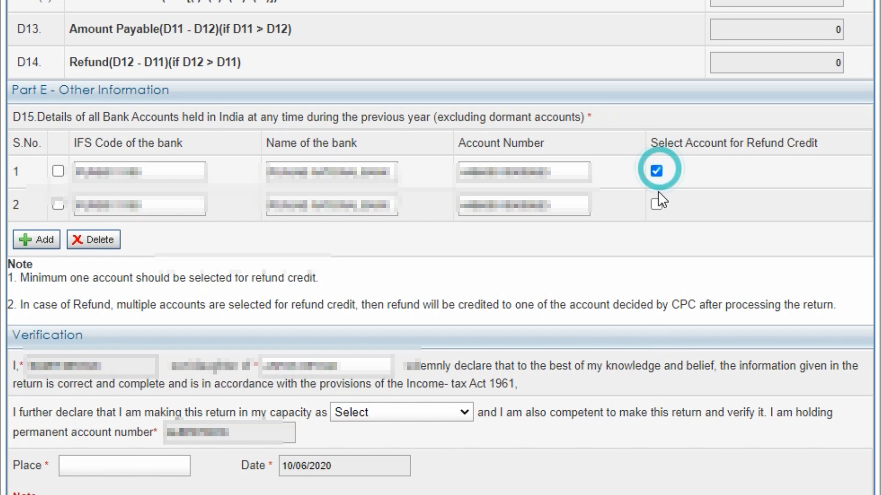
pyautogui.click(656, 204)
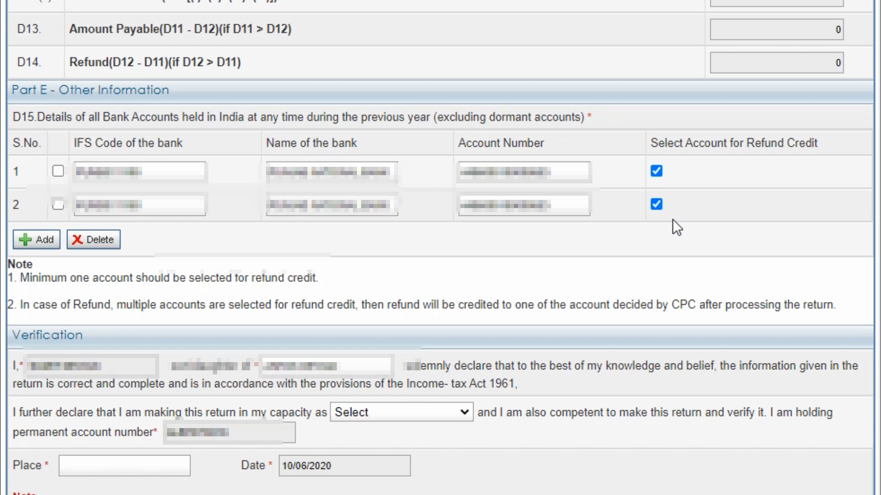
pyautogui.scroll(-5, 673, 219)
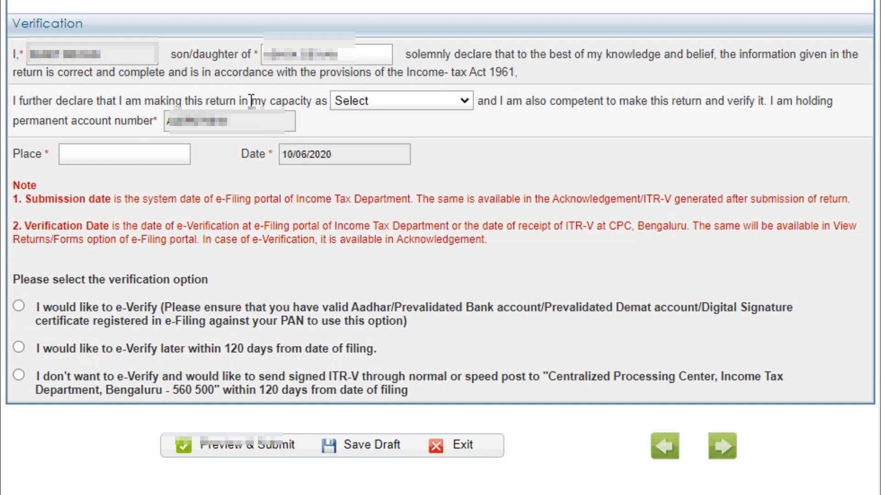
# - Set the verification capacity to Self and enter HARYANA as the place
pyautogui.click(400, 103)
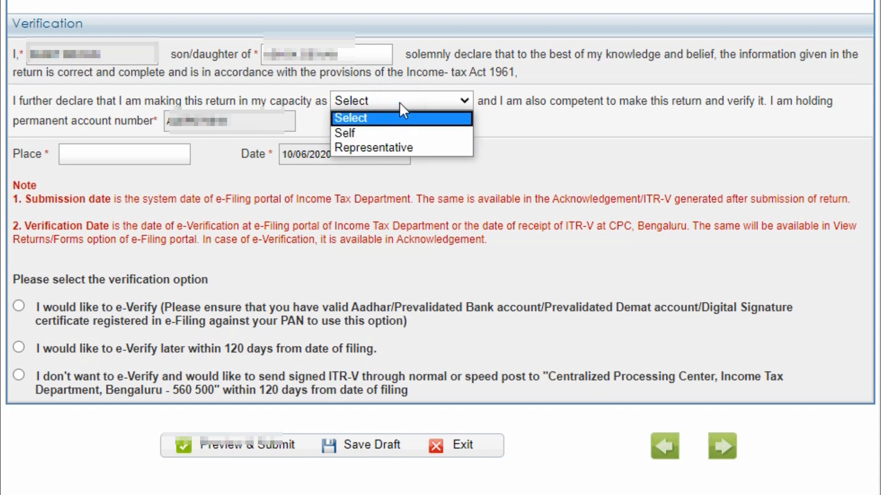
pyautogui.click(379, 136)
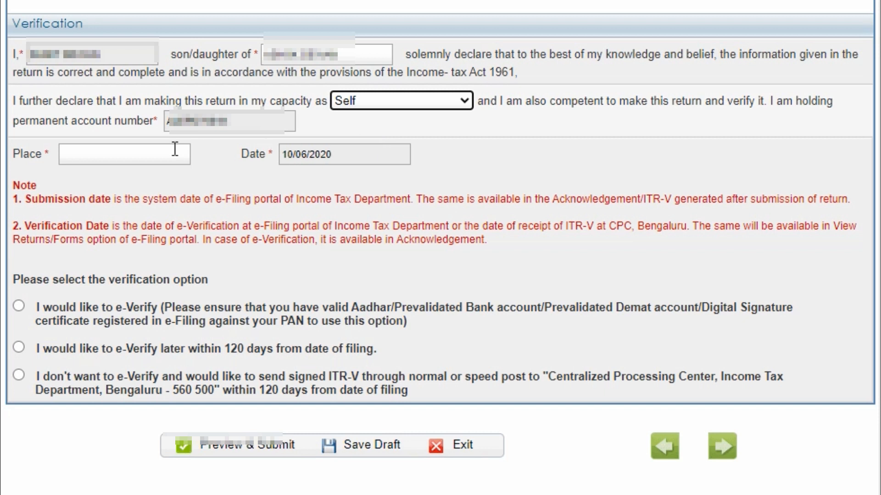
pyautogui.click(158, 152)
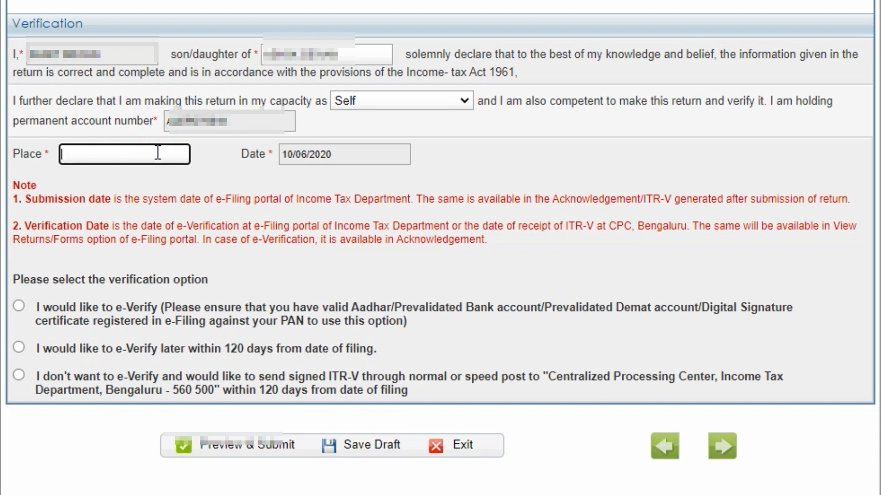
pyautogui.write('HARYANA')
pyautogui.doubleClick(158, 153)
pyautogui.click(478, 195)
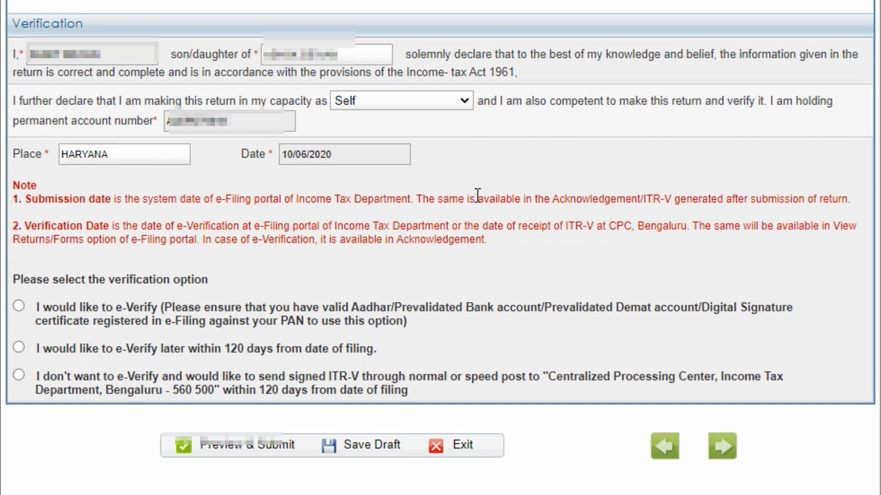
pyautogui.scroll(-1, 478, 195)
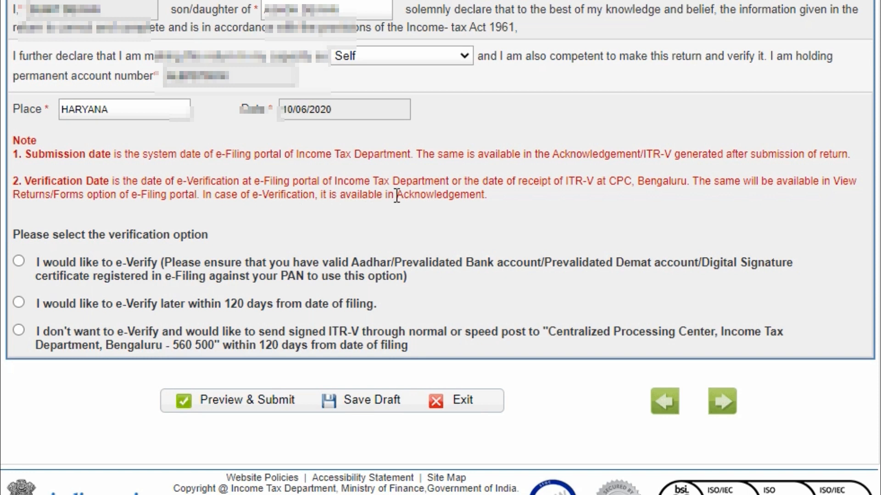
pyautogui.scroll(-1, 414, 196)
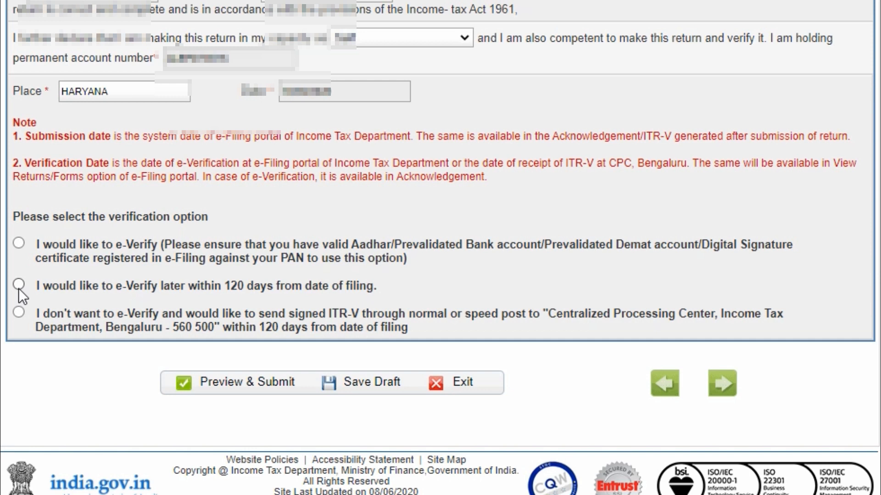
# - Choose 'e-Verify later within 120 days', save the draft, and go to Preview & Submit
pyautogui.click(18, 288)
pyautogui.scroll(1, 439, 243)
pyautogui.click(362, 408)
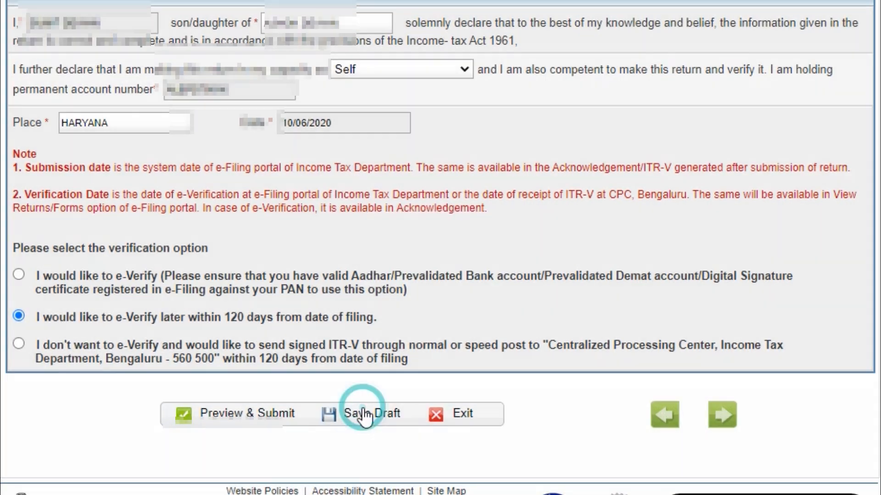
pyautogui.click(235, 415)
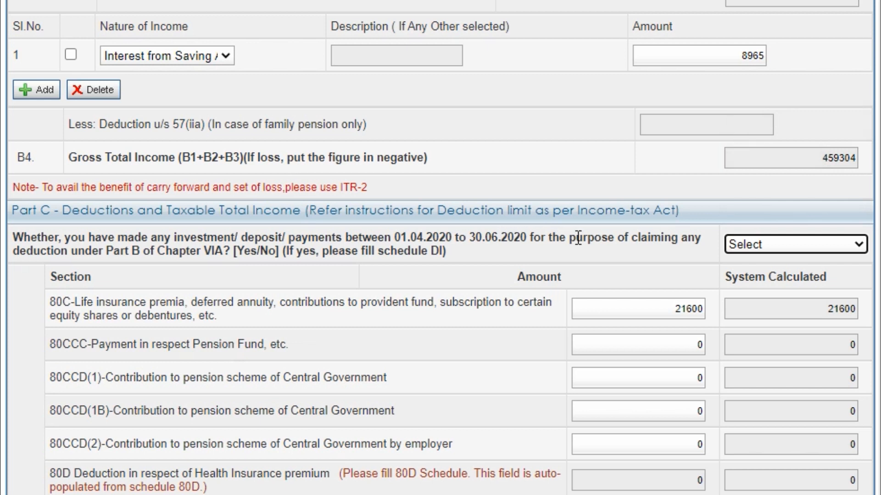
# - Answer YES to Part C's April–June 2020 investment question, then open Schedule DI
pyautogui.click(799, 246)
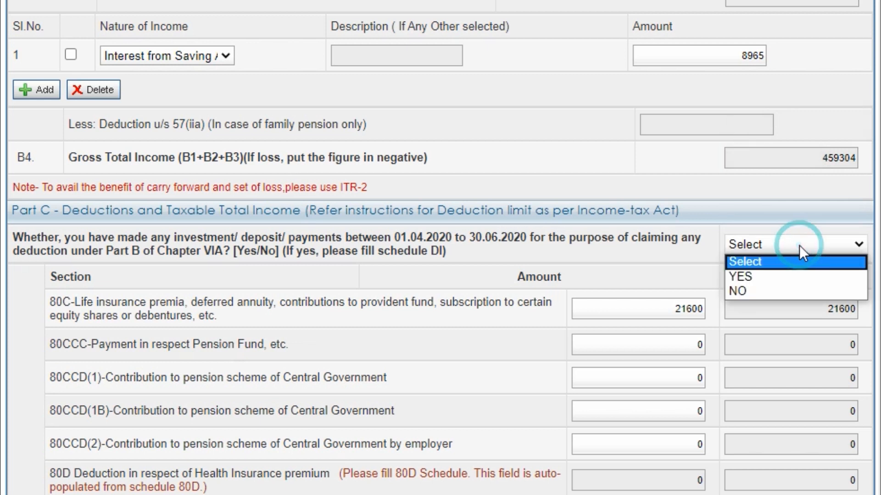
pyautogui.click(813, 290)
pyautogui.click(674, 259)
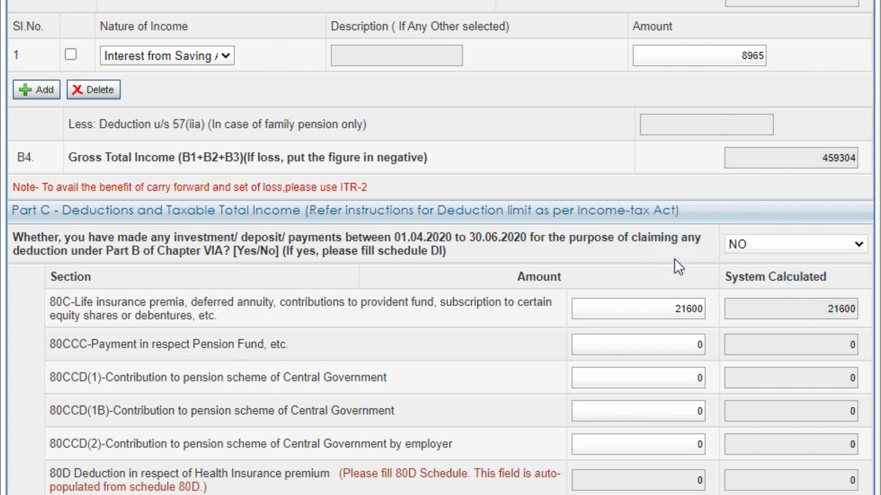
pyautogui.click(790, 247)
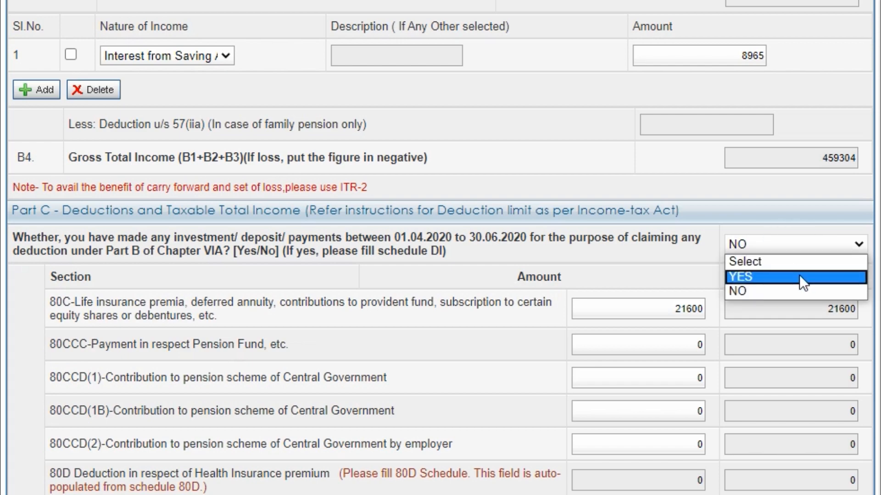
pyautogui.click(800, 275)
pyautogui.click(679, 257)
pyautogui.scroll(20, 679, 257)
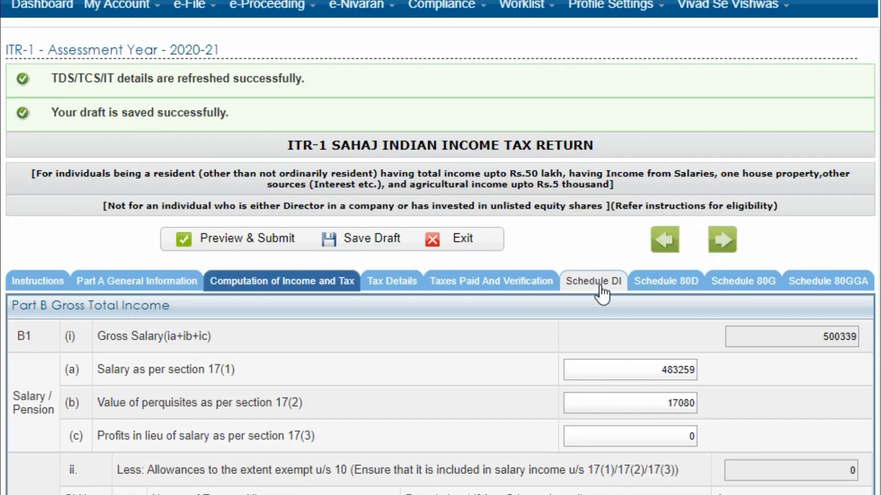
pyautogui.click(593, 279)
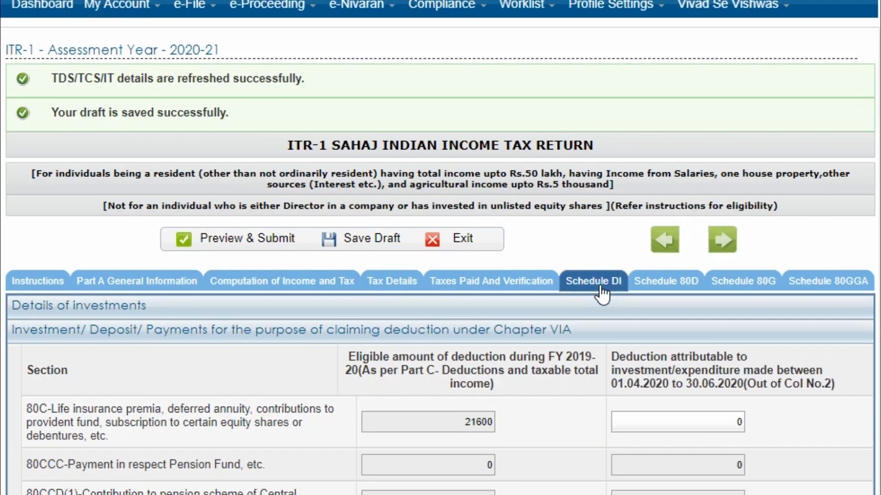
pyautogui.scroll(-7, 599, 284)
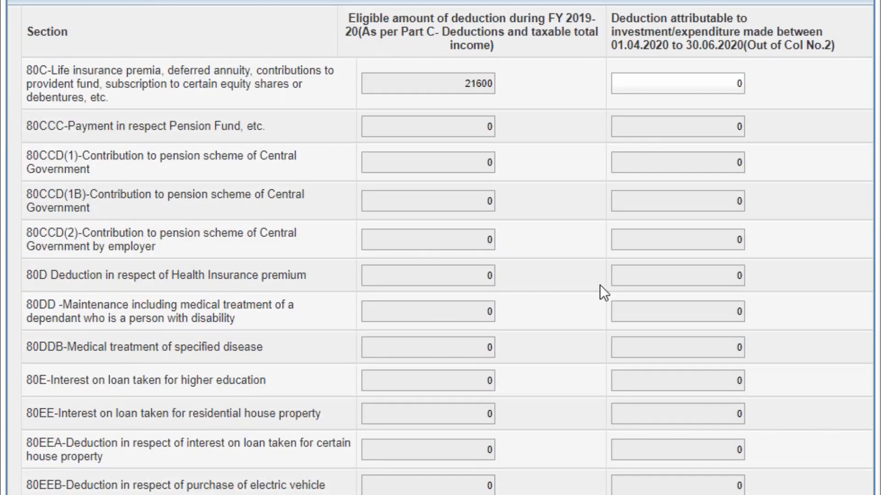
pyautogui.scroll(2, 599, 284)
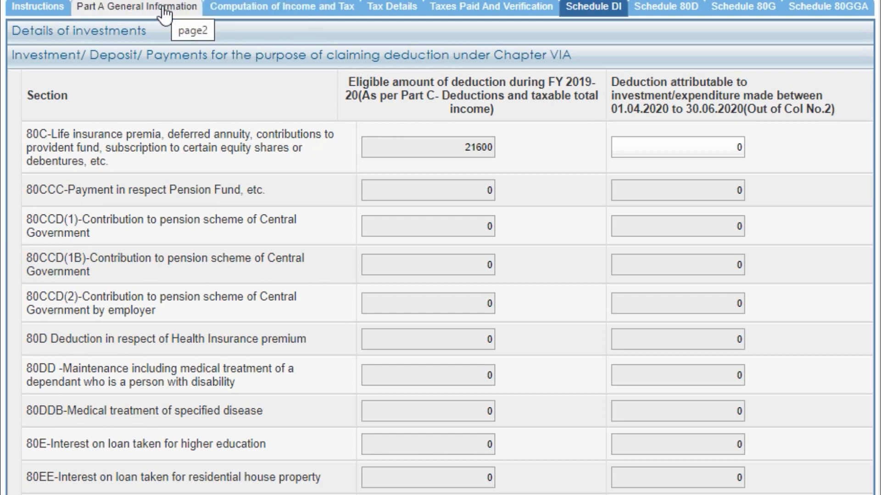
pyautogui.click(275, 11)
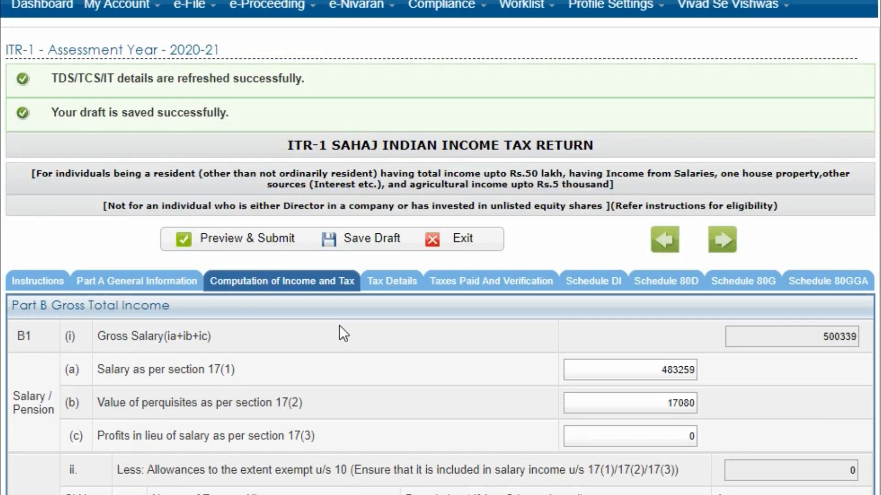
pyautogui.scroll(-10, 340, 325)
pyautogui.scroll(-15, 339, 325)
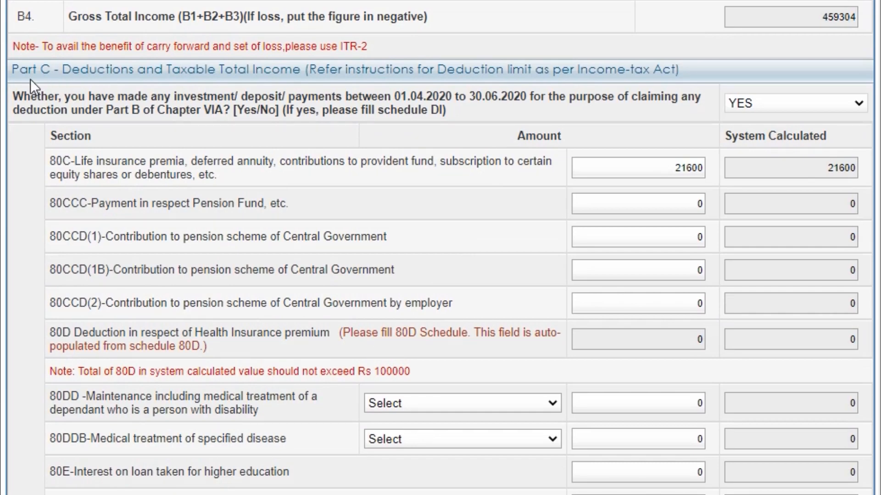
pyautogui.scroll(20, 357, 141)
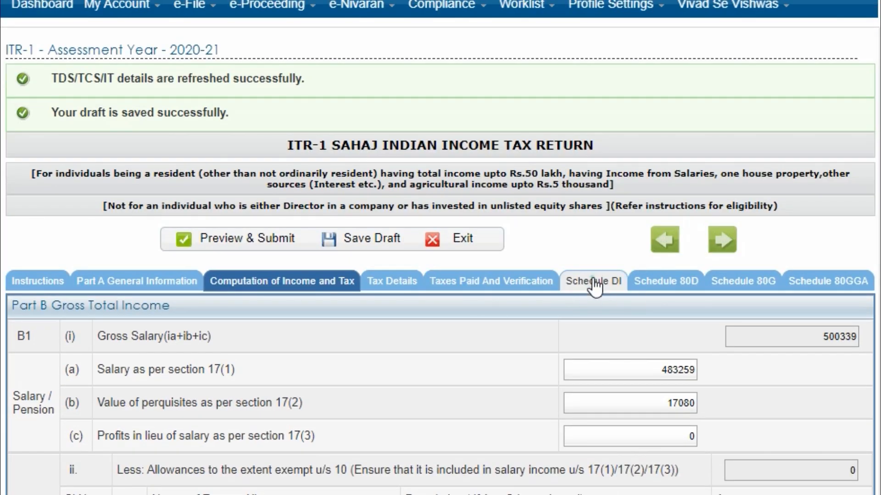
pyautogui.click(596, 301)
pyautogui.scroll(-5, 399, 340)
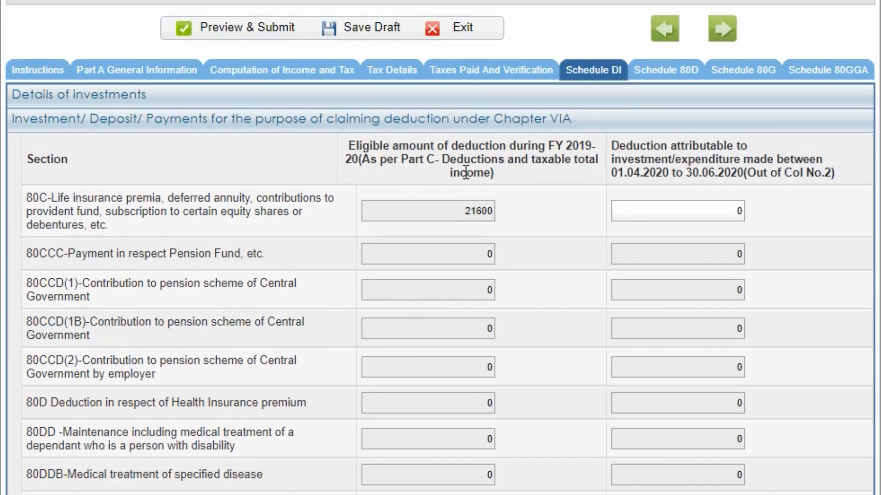
pyautogui.scroll(-1, 496, 241)
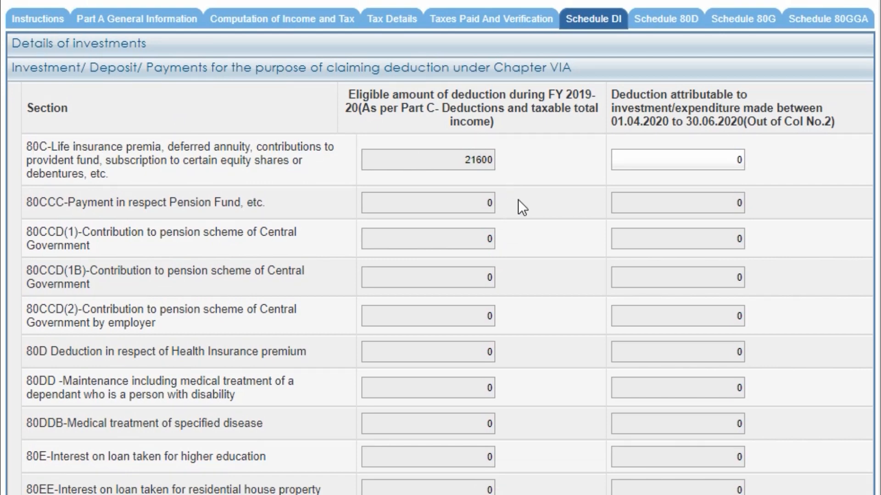
pyautogui.scroll(-1, 519, 200)
pyautogui.scroll(-7, 216, 266)
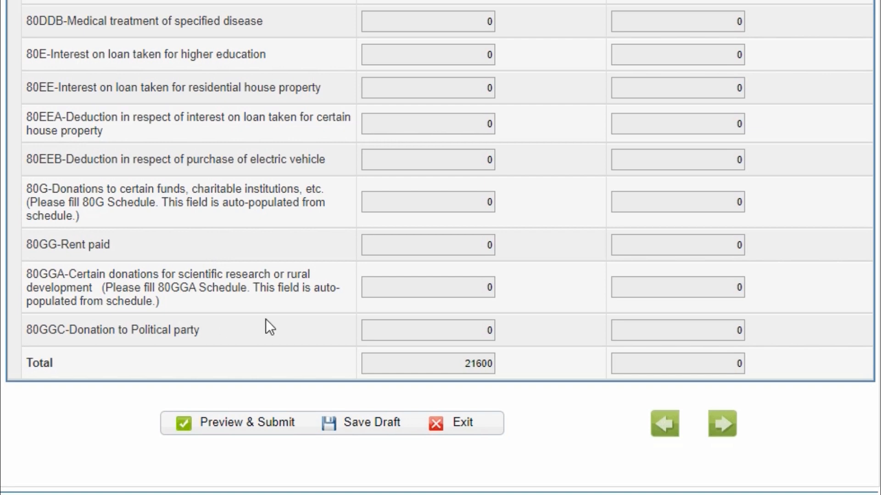
pyautogui.scroll(6, 293, 193)
pyautogui.scroll(1, 292, 194)
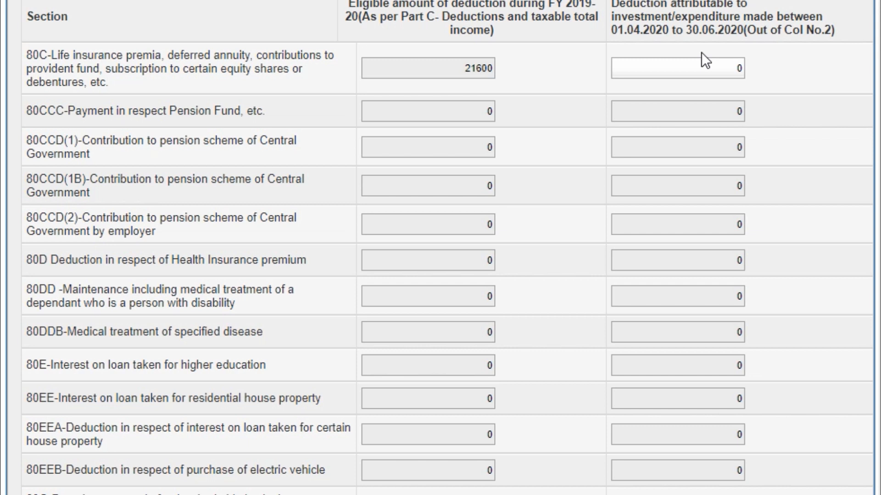
pyautogui.scroll(2, 700, 52)
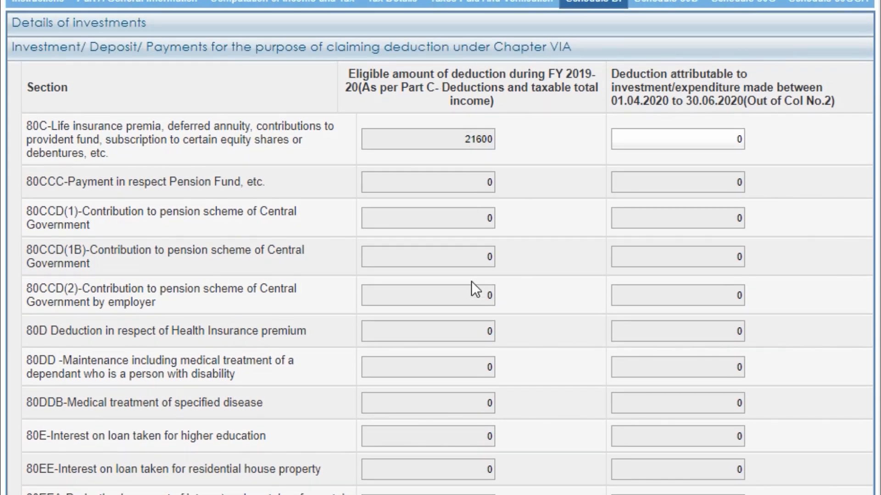
pyautogui.click(633, 139)
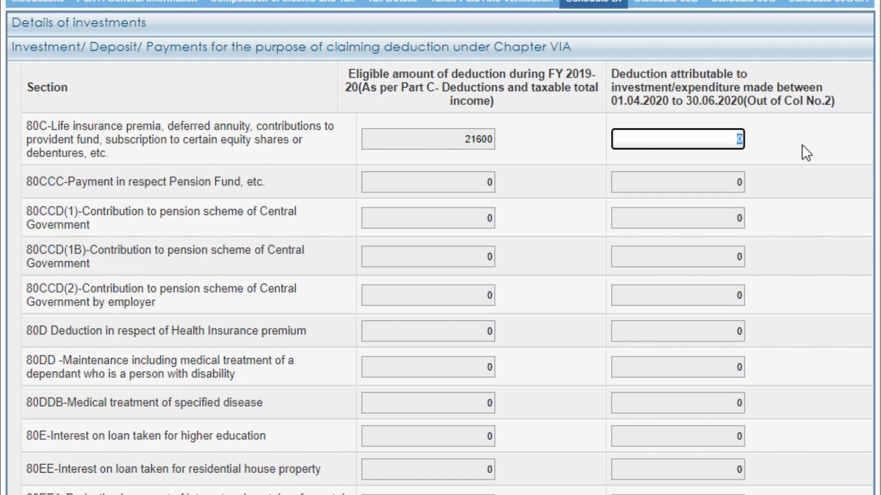
pyautogui.write('1500')
pyautogui.click(807, 173)
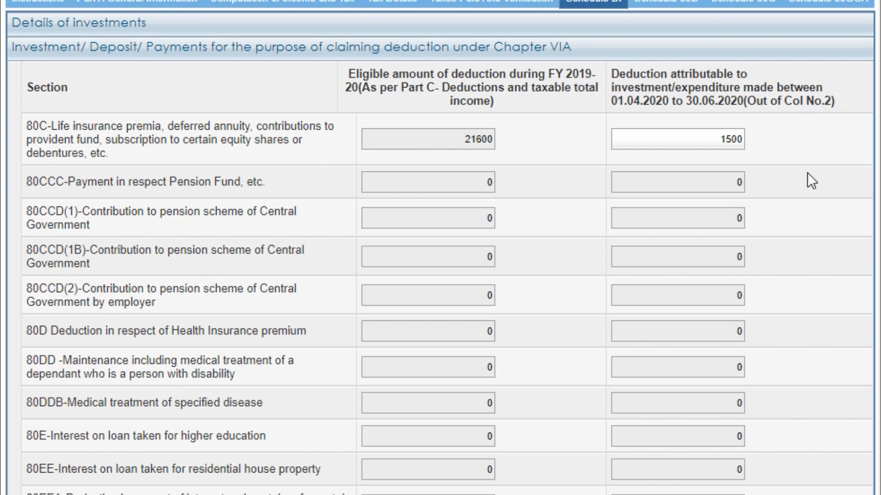
pyautogui.moveTo(645, 138); pyautogui.dragTo(858, 130)
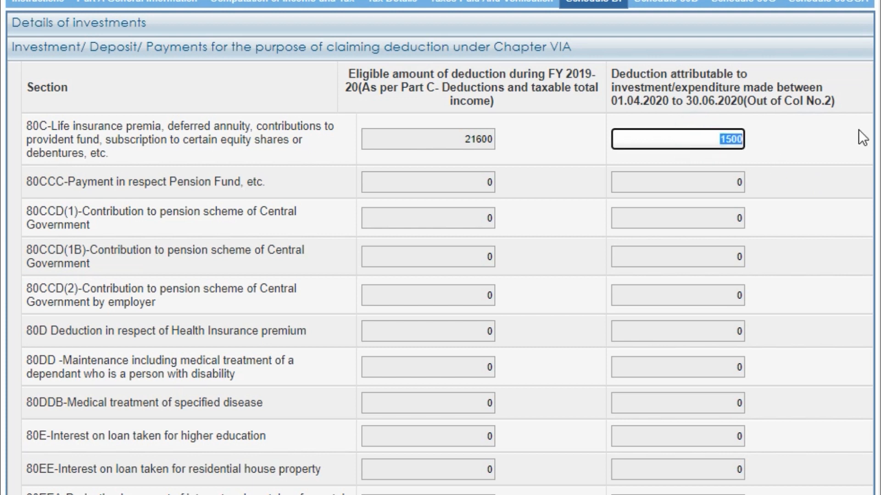
pyautogui.press('BackSpace')
pyautogui.click(795, 218)
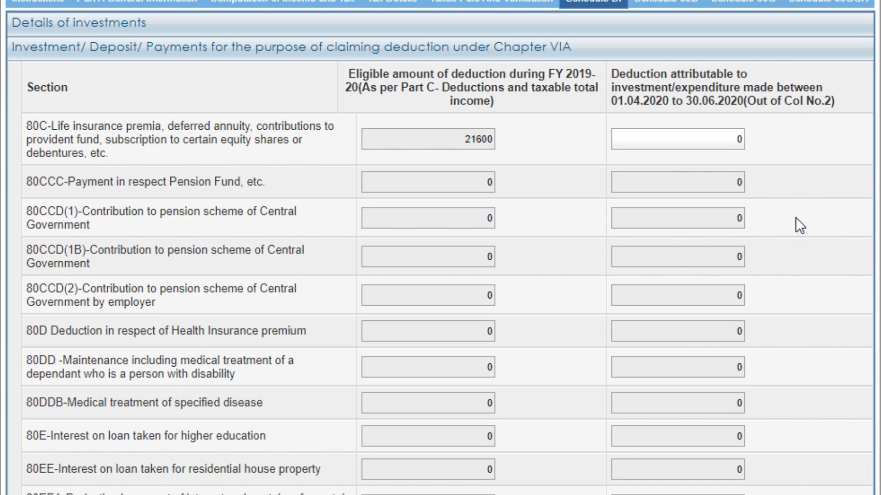
pyautogui.scroll(-9, 795, 217)
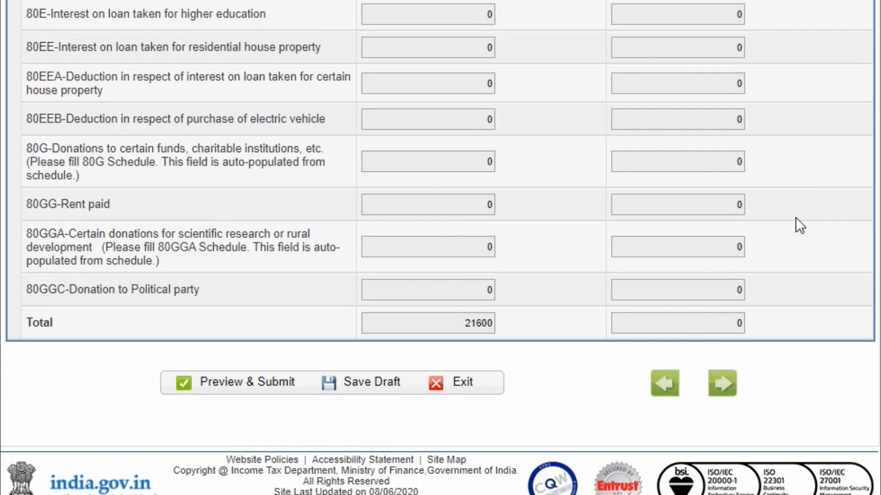
pyautogui.scroll(3, 795, 217)
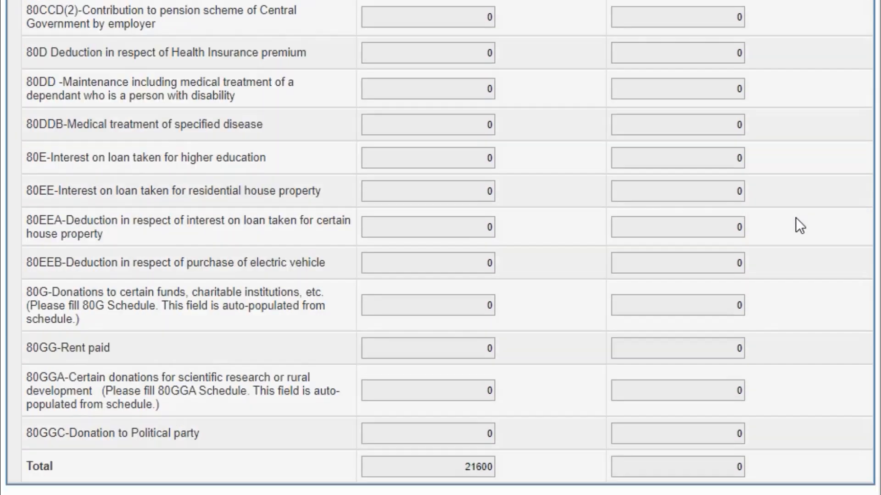
pyautogui.scroll(-3, 795, 217)
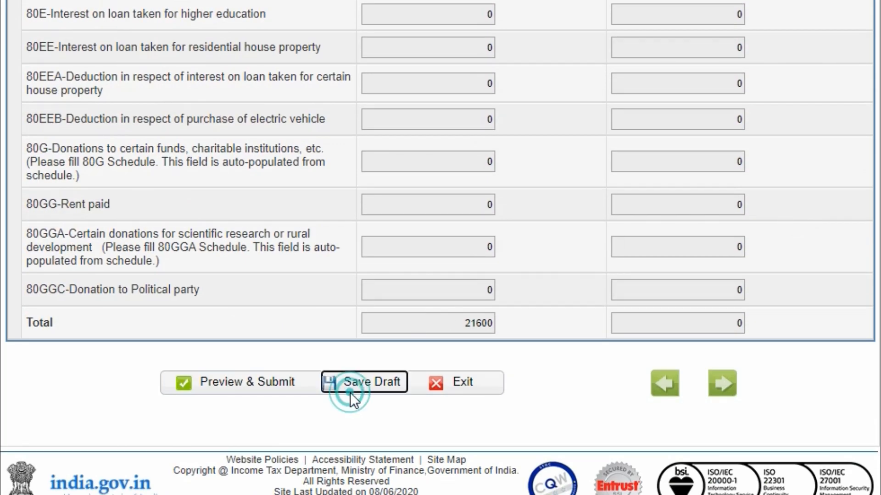
pyautogui.click(260, 388)
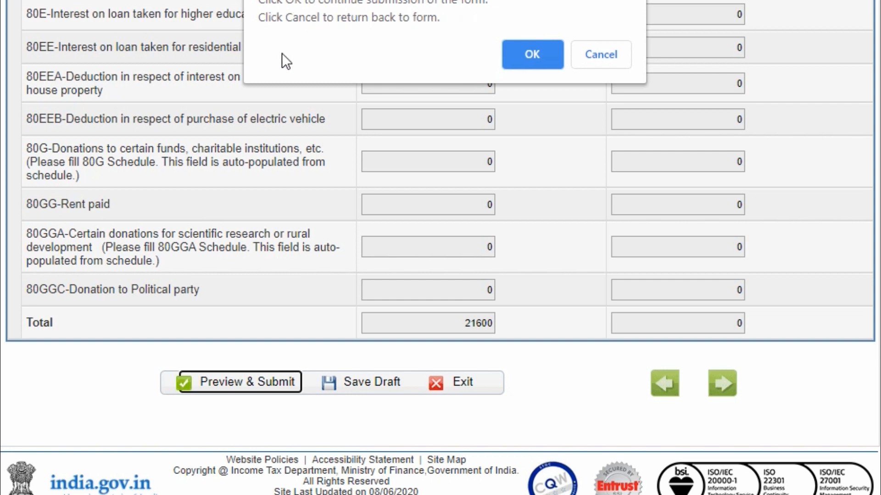
pyautogui.click(578, 54)
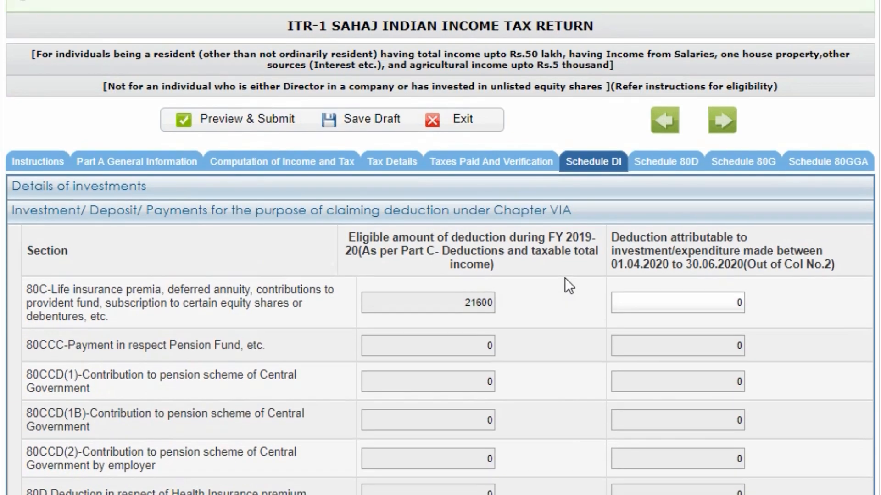
pyautogui.scroll(-2, 565, 277)
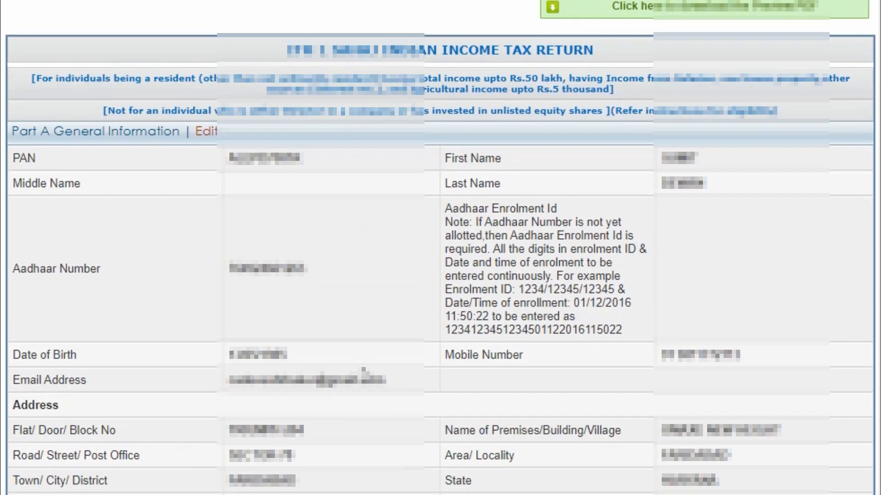
# - Scroll through the ITR-1 preview from Part A General Information down to Schedule 80GGA
pyautogui.scroll(-10, 364, 372)
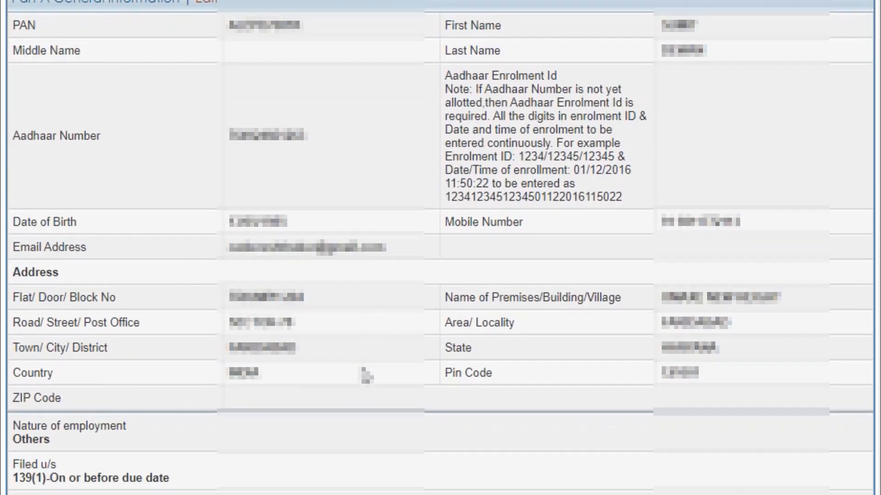
pyautogui.scroll(-4, 366, 375)
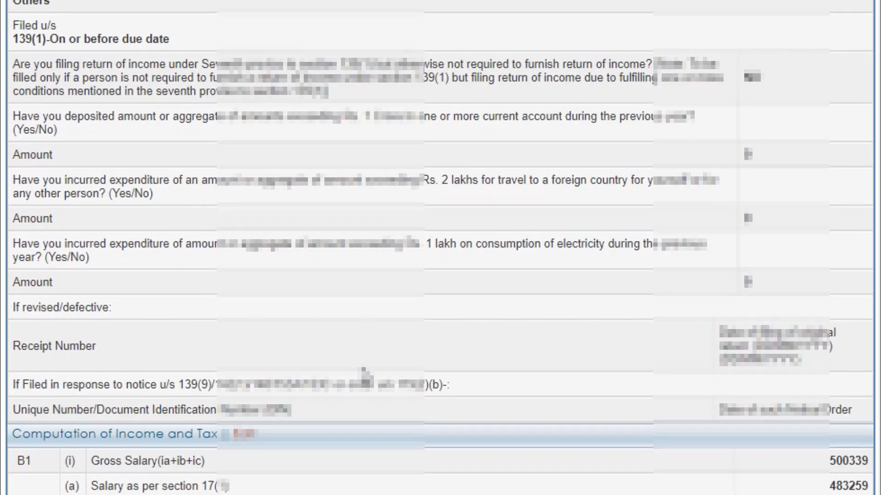
pyautogui.scroll(-2, 361, 367)
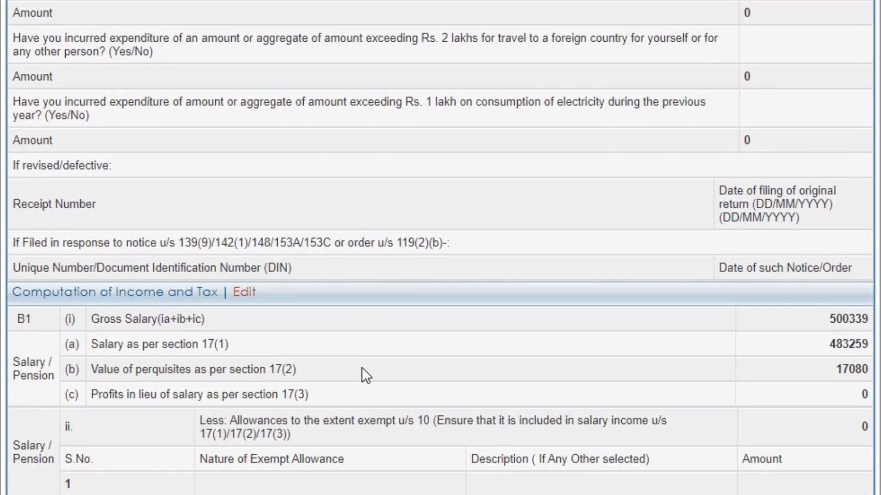
pyautogui.scroll(4, 361, 367)
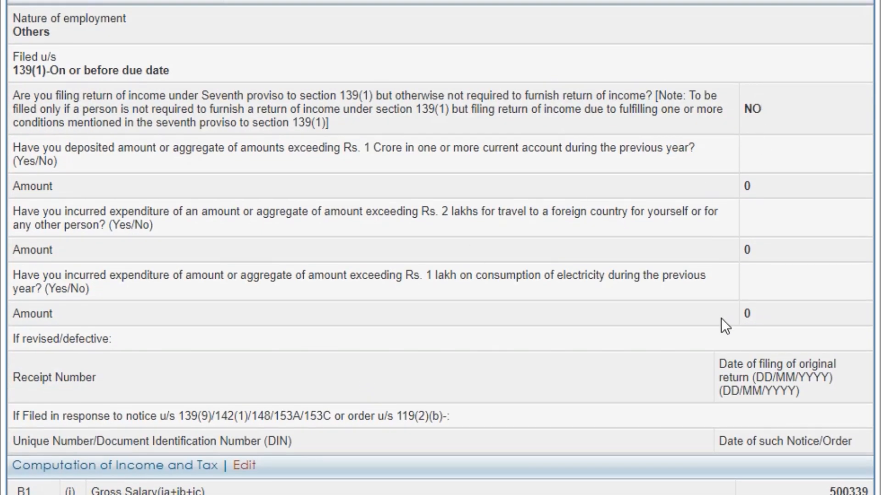
pyautogui.scroll(-5, 721, 317)
pyautogui.scroll(-4, 721, 318)
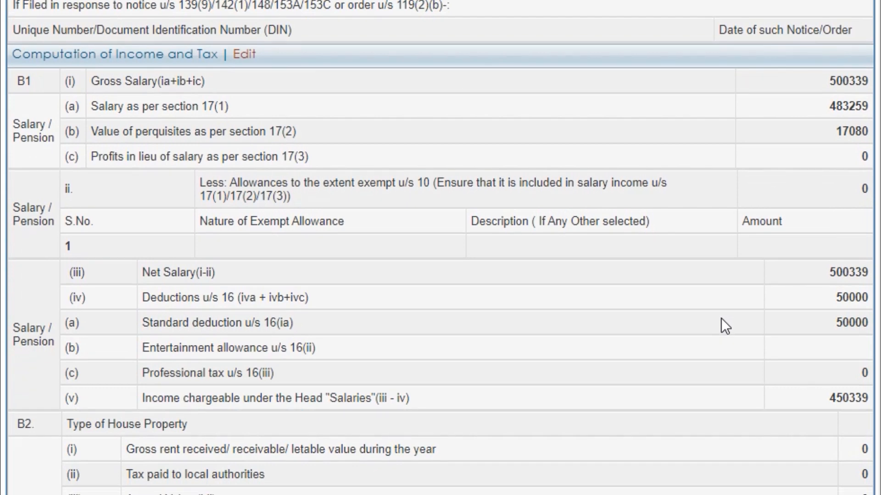
pyautogui.scroll(-3, 721, 318)
pyautogui.scroll(-3, 721, 318)
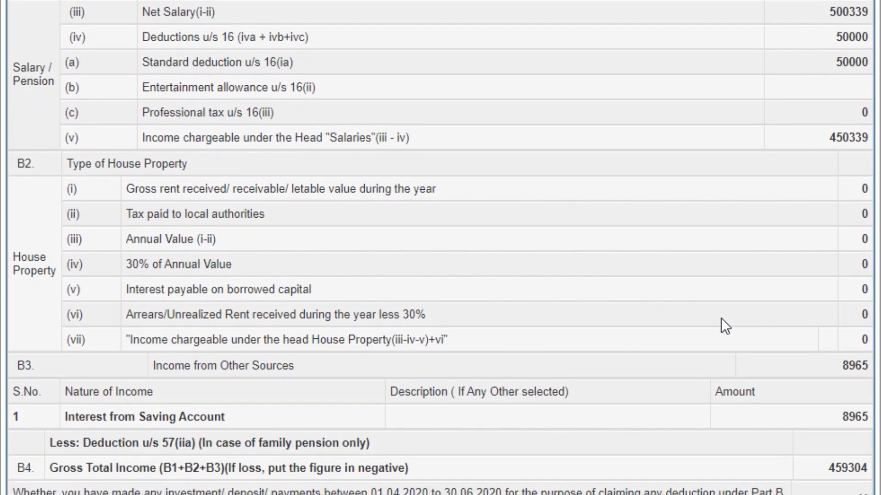
pyautogui.scroll(-5, 721, 318)
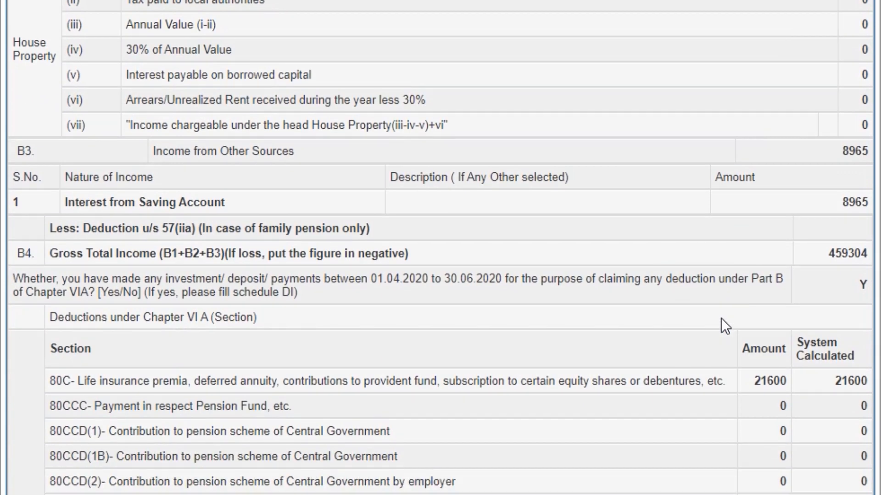
pyautogui.scroll(-7, 721, 318)
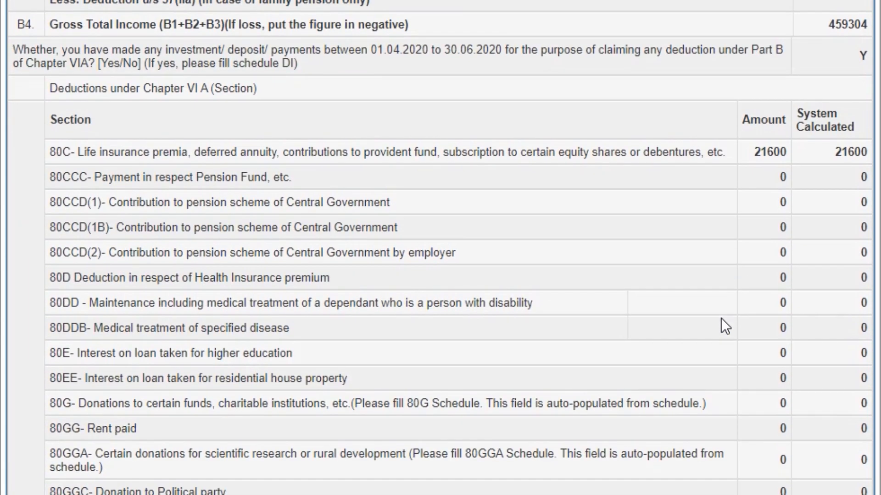
pyautogui.scroll(-8, 721, 318)
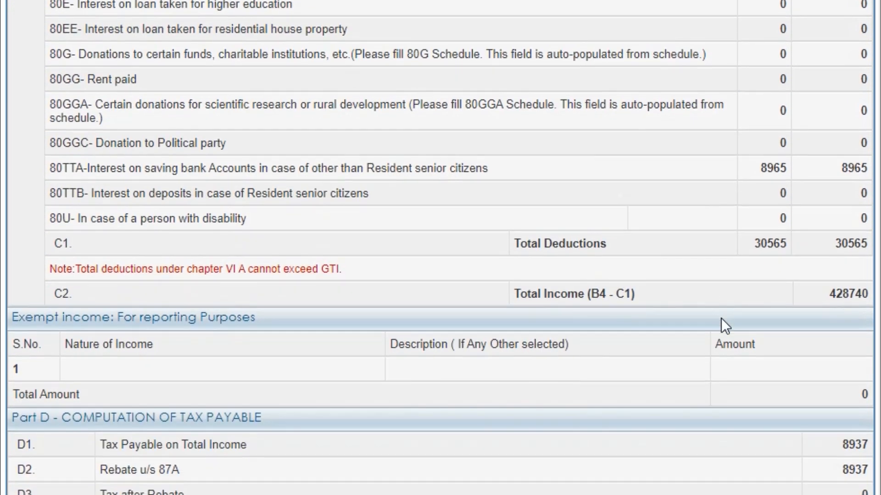
pyautogui.scroll(-5, 721, 320)
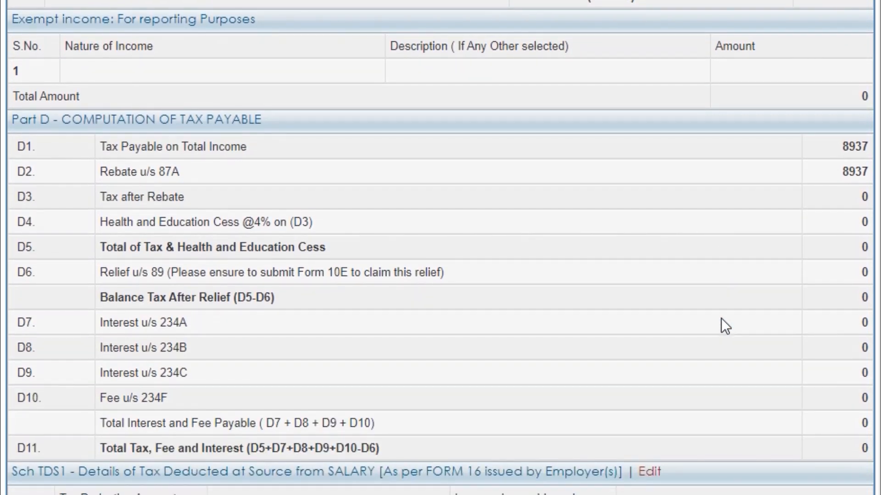
pyautogui.scroll(-5, 721, 326)
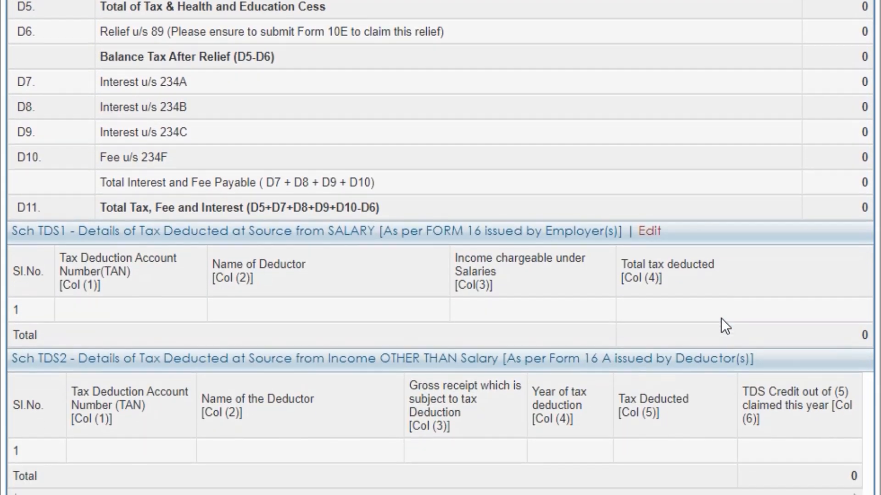
pyautogui.scroll(-5, 721, 317)
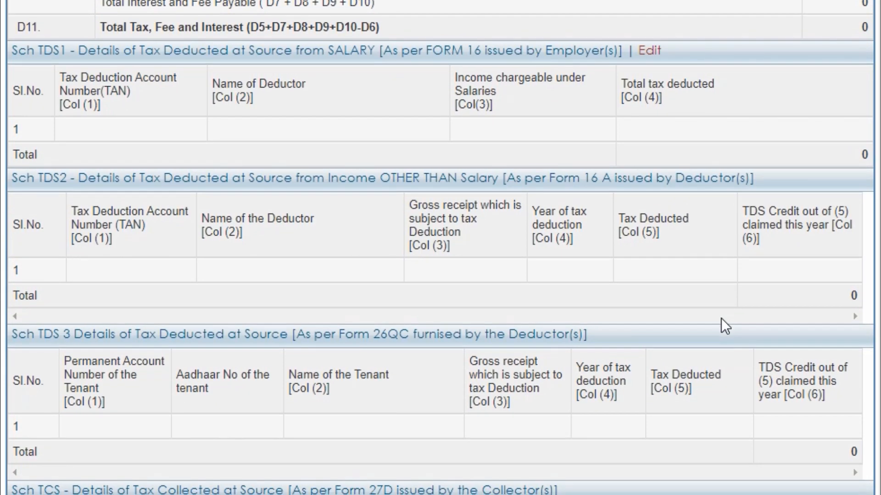
pyautogui.scroll(-9, 721, 319)
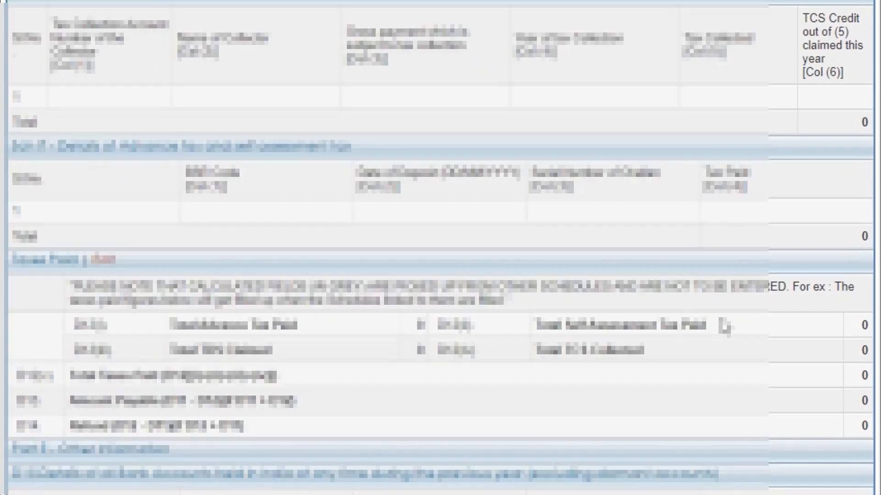
pyautogui.scroll(-3, 724, 326)
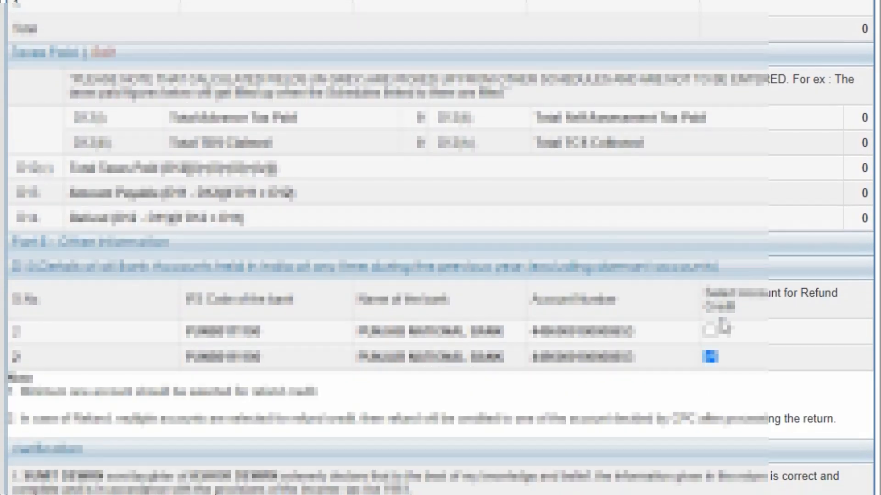
pyautogui.scroll(-4, 723, 326)
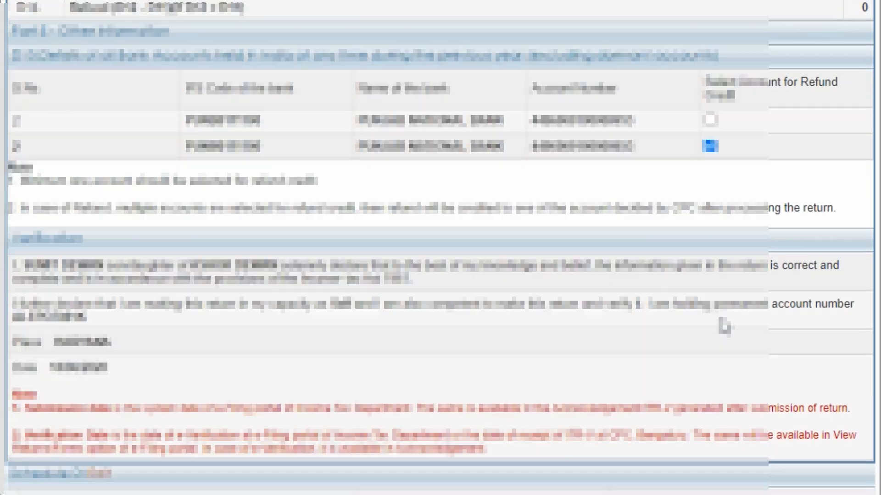
pyautogui.scroll(-4, 724, 326)
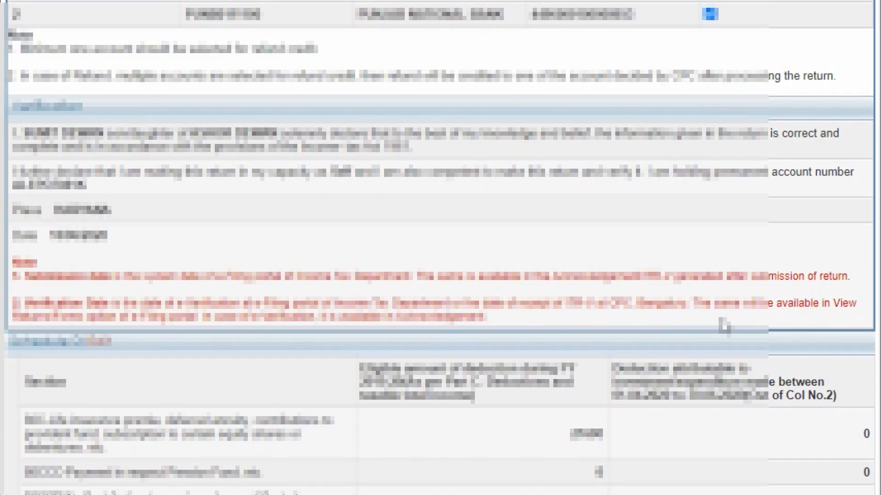
pyautogui.scroll(-5, 723, 326)
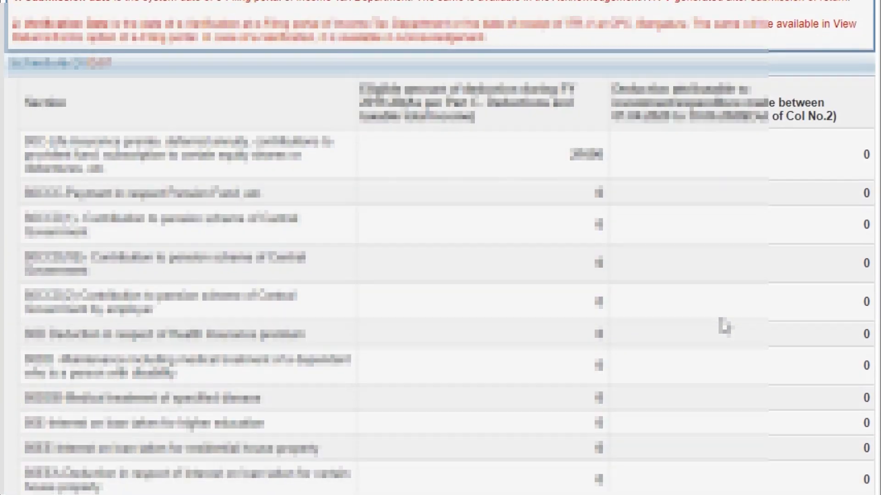
pyautogui.scroll(-11, 721, 318)
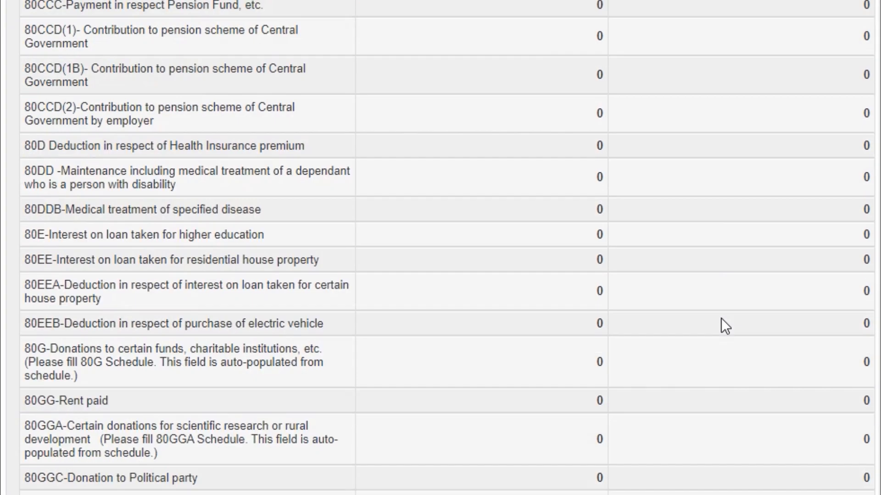
pyautogui.scroll(-7, 721, 318)
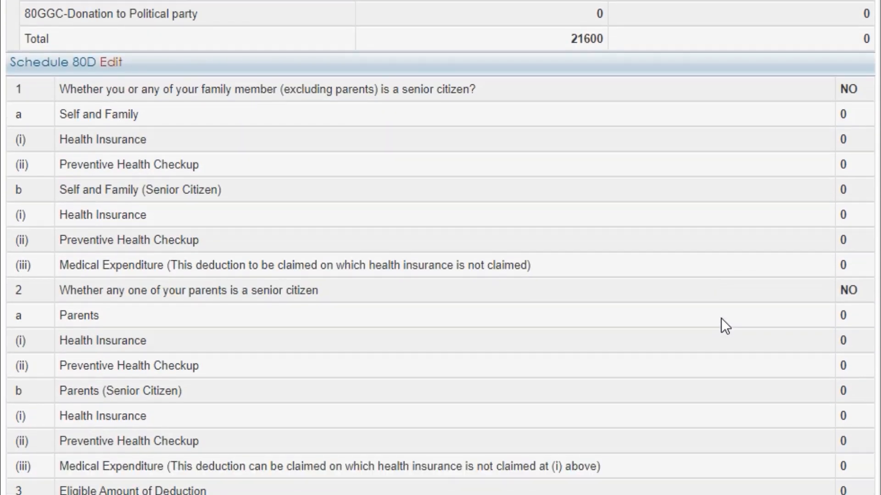
pyautogui.scroll(5, 721, 318)
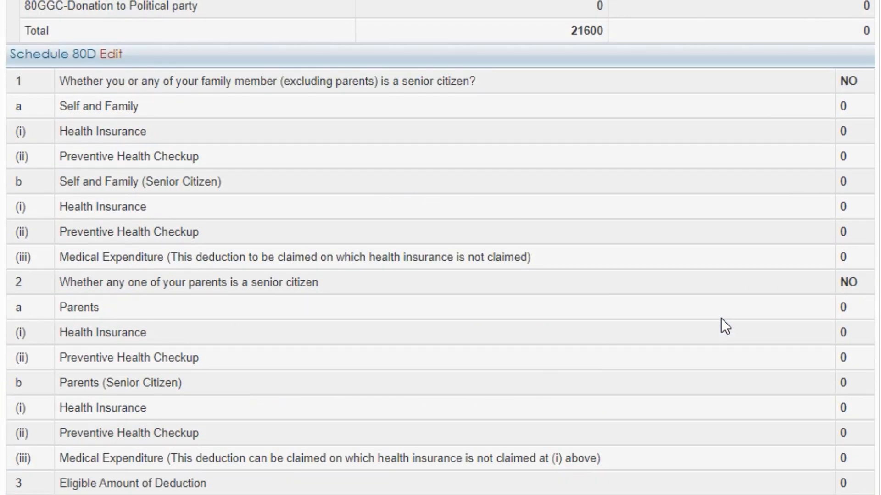
pyautogui.scroll(-9, 721, 318)
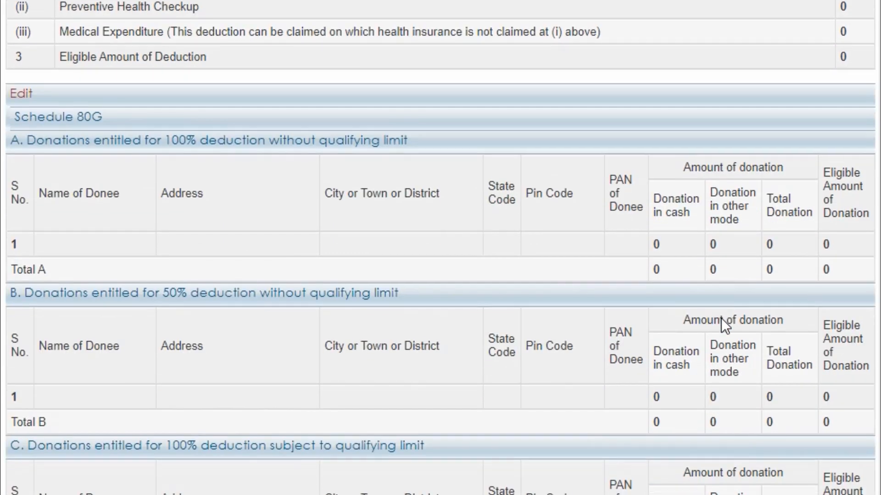
pyautogui.scroll(-6, 721, 317)
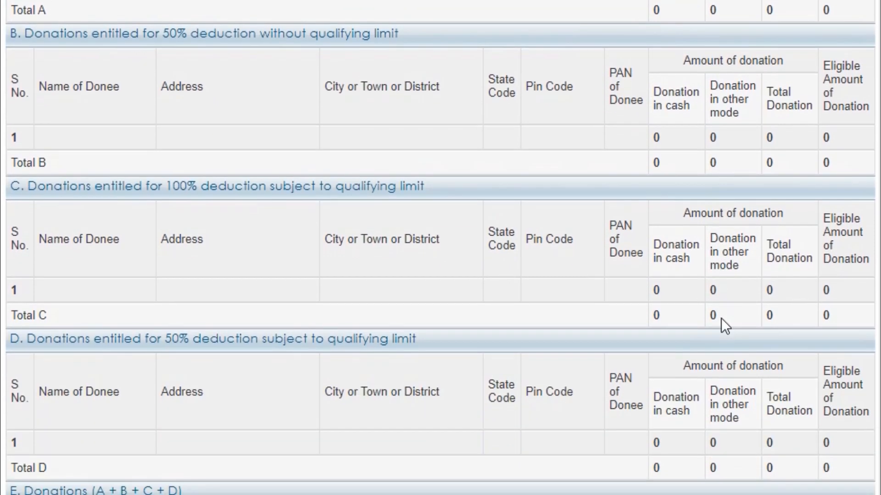
pyautogui.scroll(-10, 721, 318)
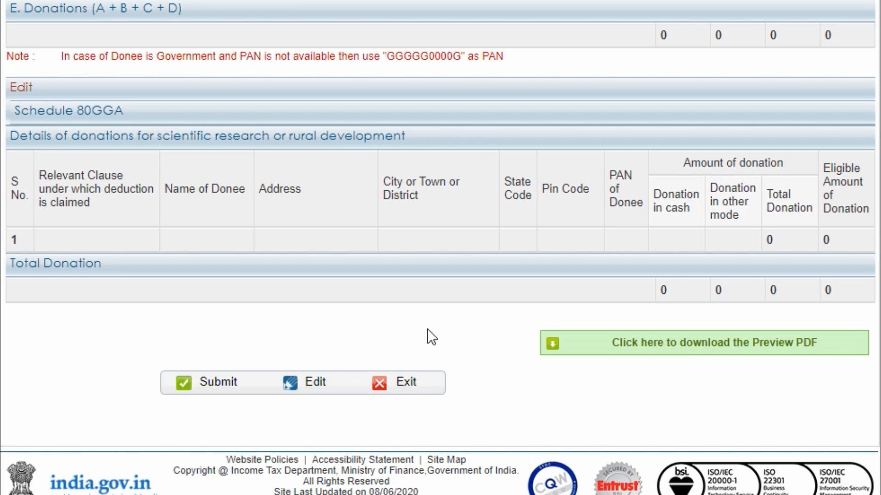
# - Submit the previewed ITR-1 return to reach the acknowledgement page with its transaction ID
pyautogui.click(218, 383)
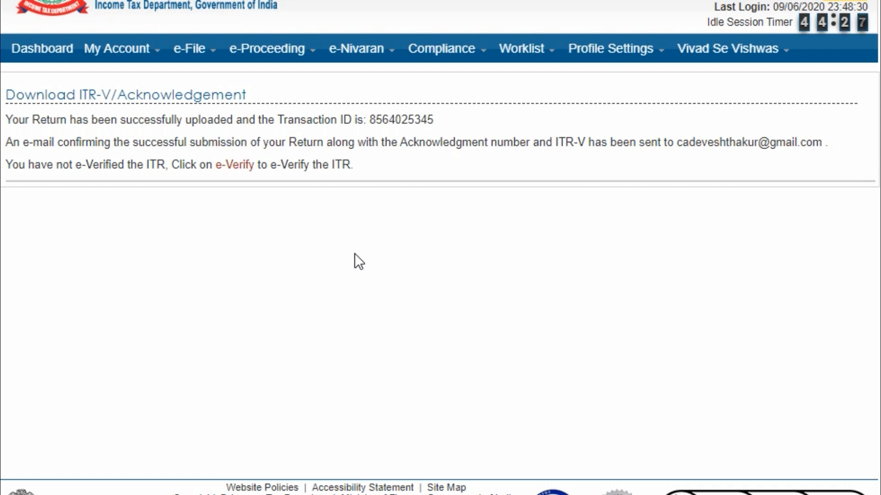
# - Start e-verification from the acknowledgement page, bringing up the 2020-21 ITR-V form
pyautogui.click(237, 166)
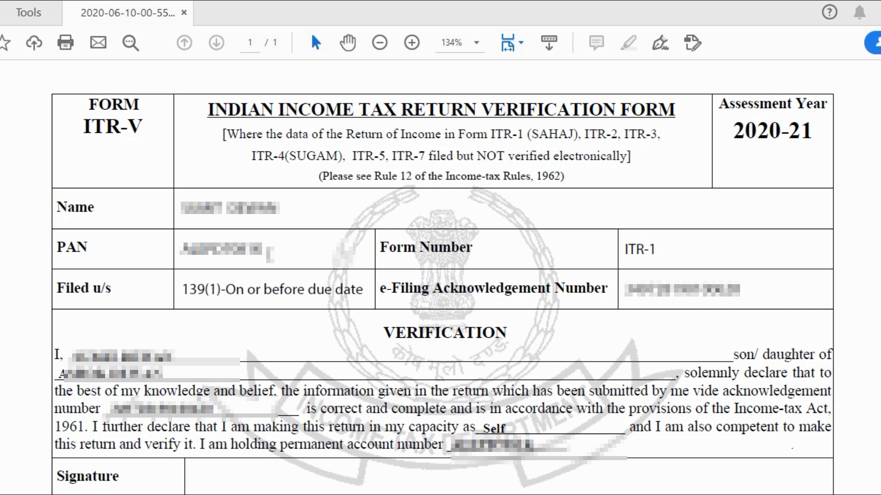
# - Scroll through the ITR-V PDF to read its barcode and mailing and e-verification instructions
pyautogui.scroll(-15, 269, 253)
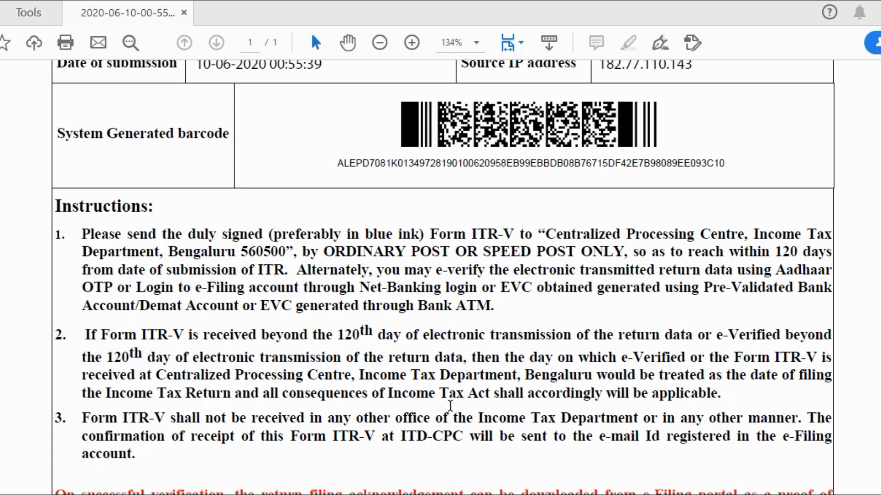
pyautogui.scroll(-3, 450, 406)
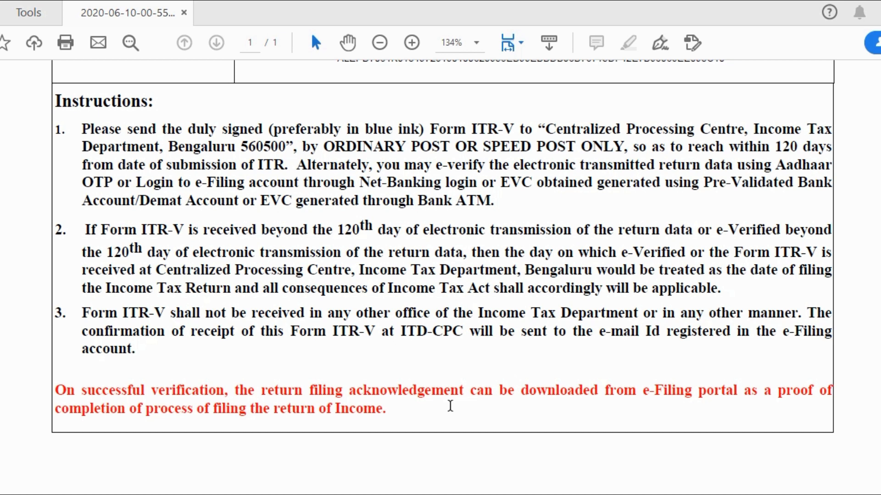
pyautogui.scroll(3, 450, 405)
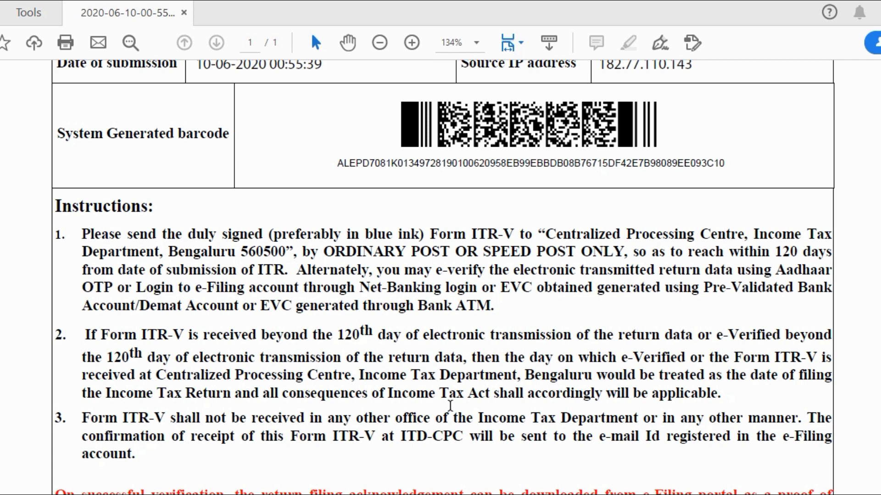
pyautogui.scroll(-3, 450, 406)
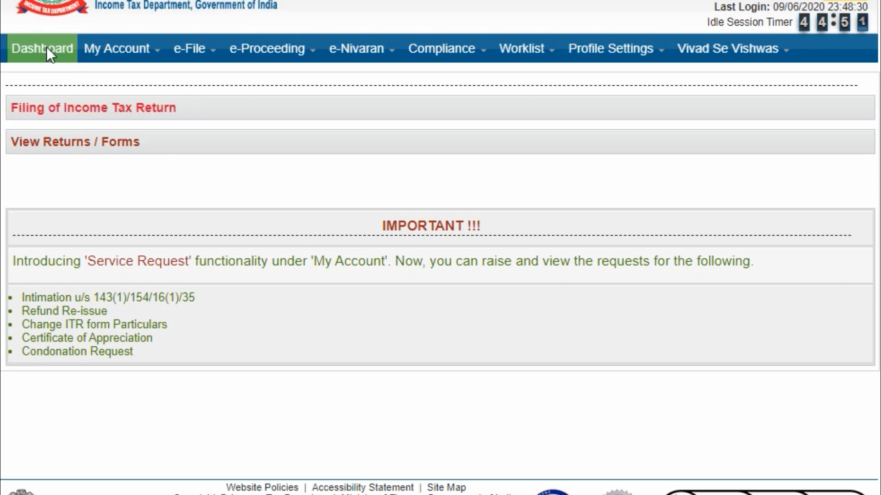
# - List filed Income Tax Returns and show those pending e-Verification, including the 2020-21 ITR-1
pyautogui.click(80, 149)
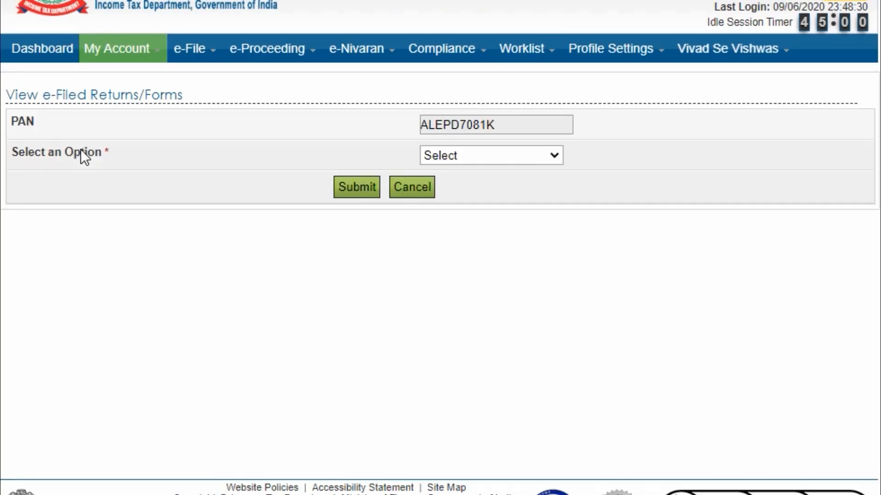
pyautogui.click(480, 155)
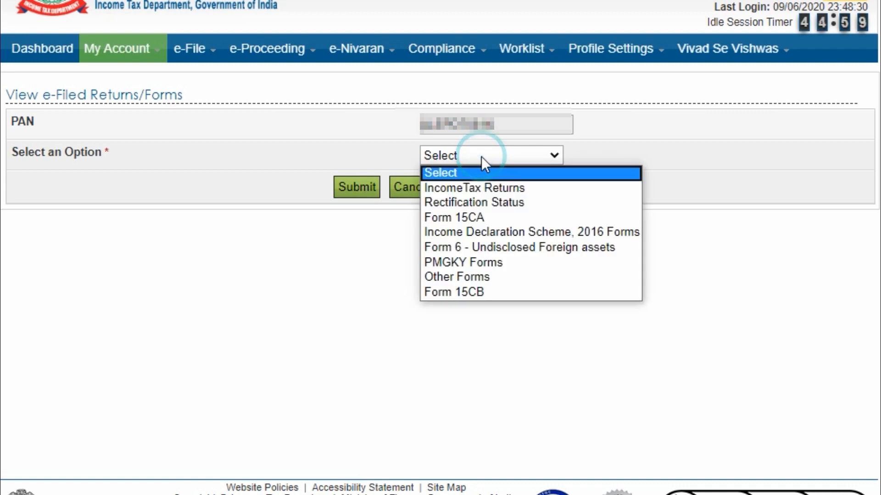
pyautogui.click(493, 188)
pyautogui.click(356, 186)
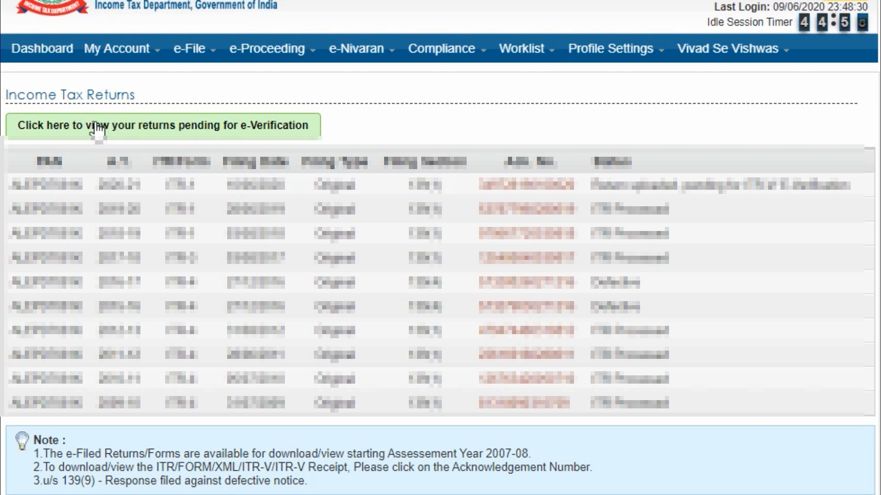
pyautogui.click(243, 133)
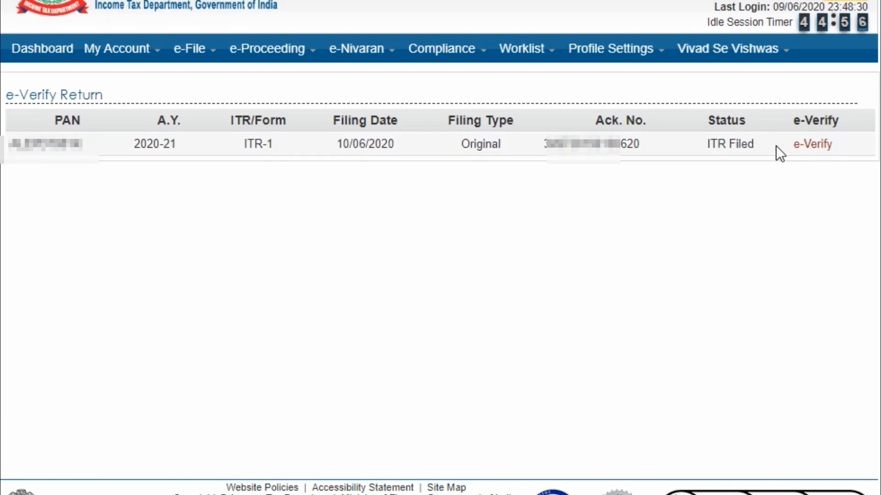
pyautogui.click(815, 147)
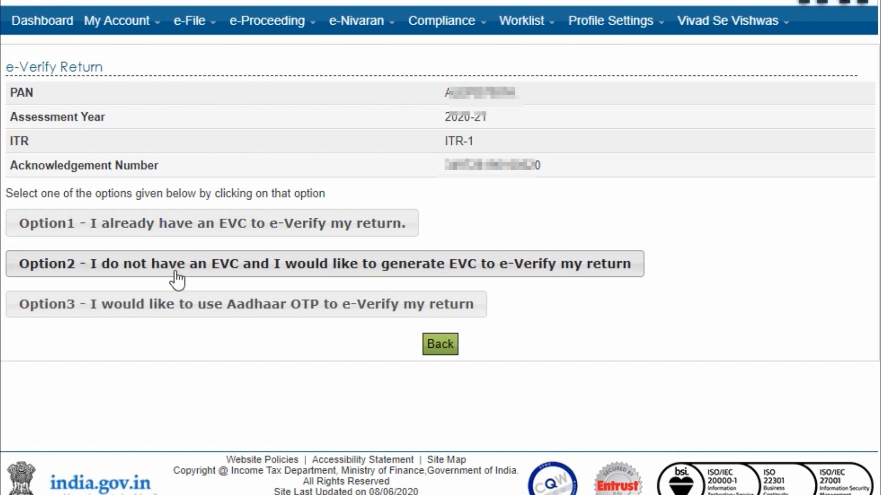
pyautogui.click(270, 265)
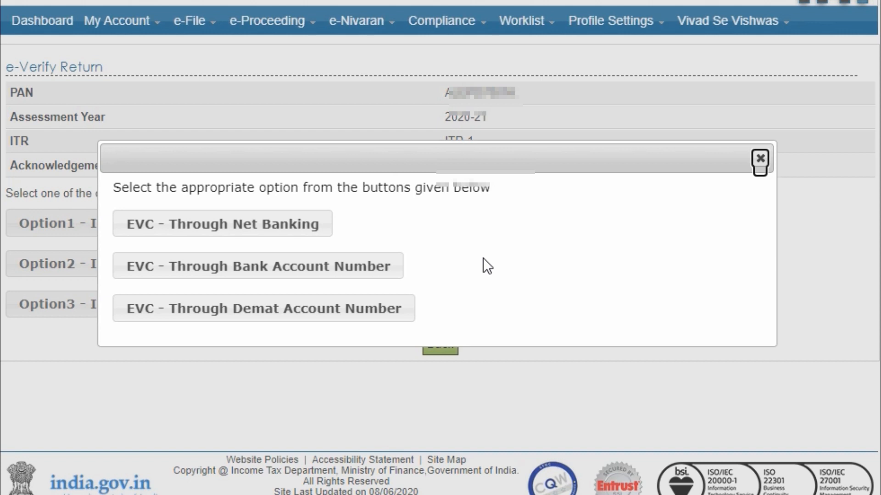
pyautogui.click(759, 161)
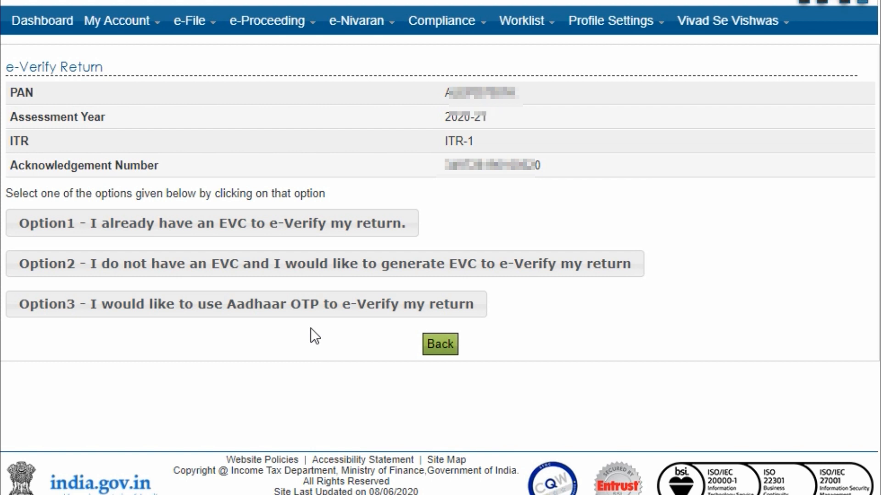
pyautogui.click(261, 316)
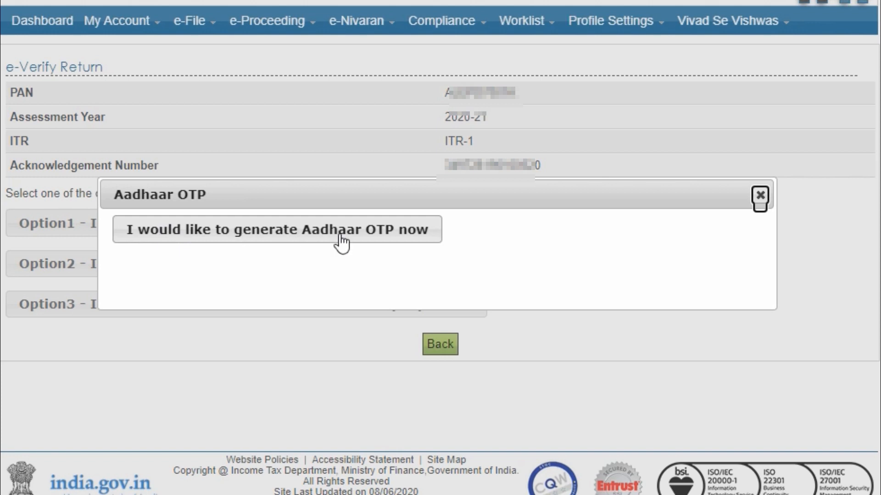
pyautogui.click(760, 194)
pyautogui.click(453, 344)
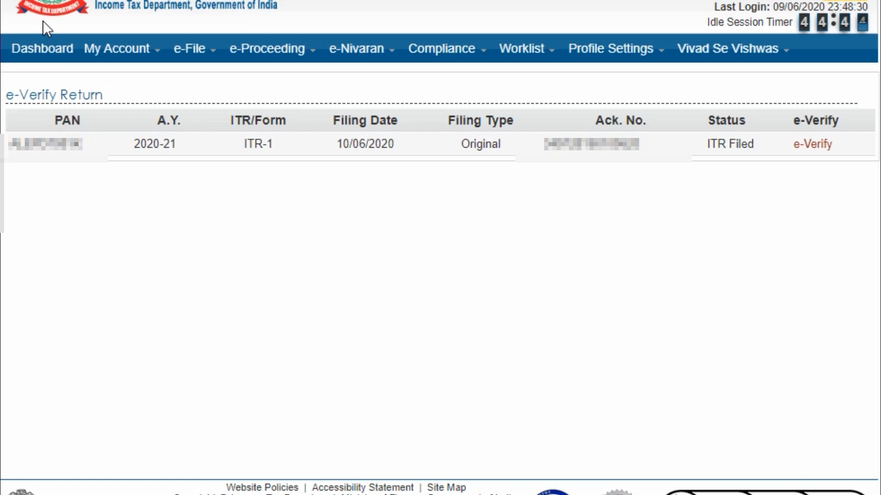
# - Log out of the e-Filing account and dismiss the Aadhaar-PAN linking notice on the homepage
pyautogui.moveTo(117, 48)
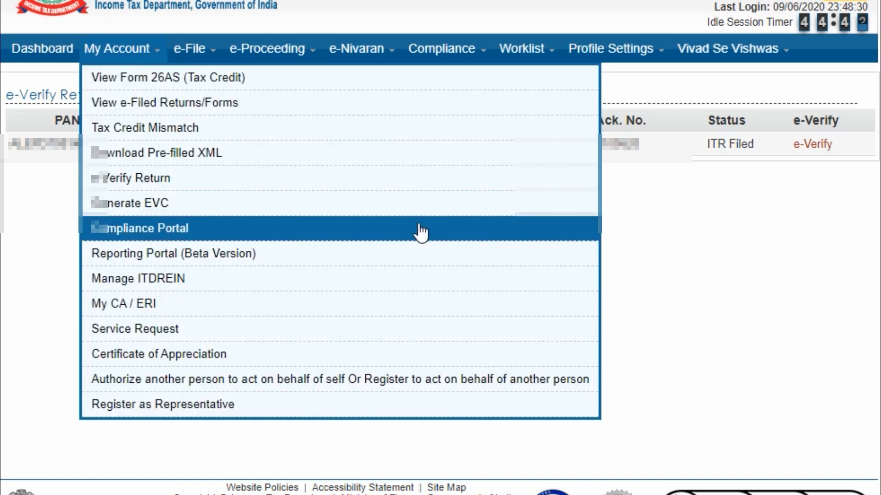
pyautogui.click(846, 1)
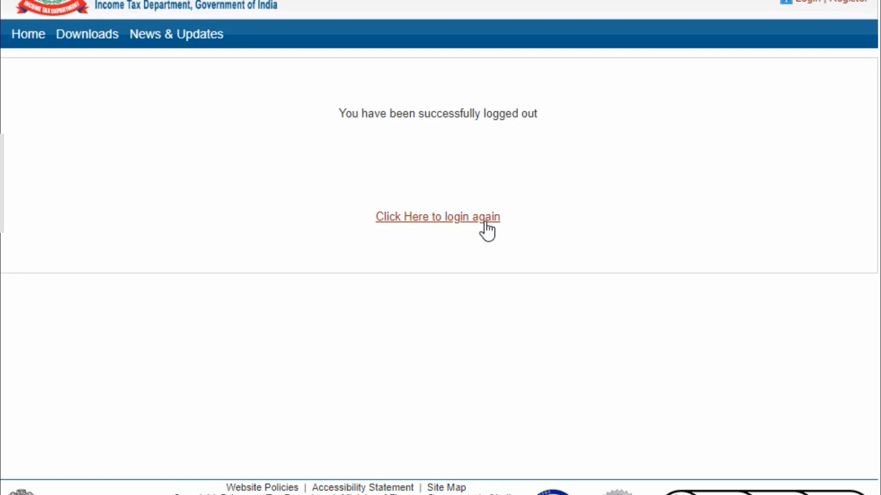
pyautogui.click(485, 224)
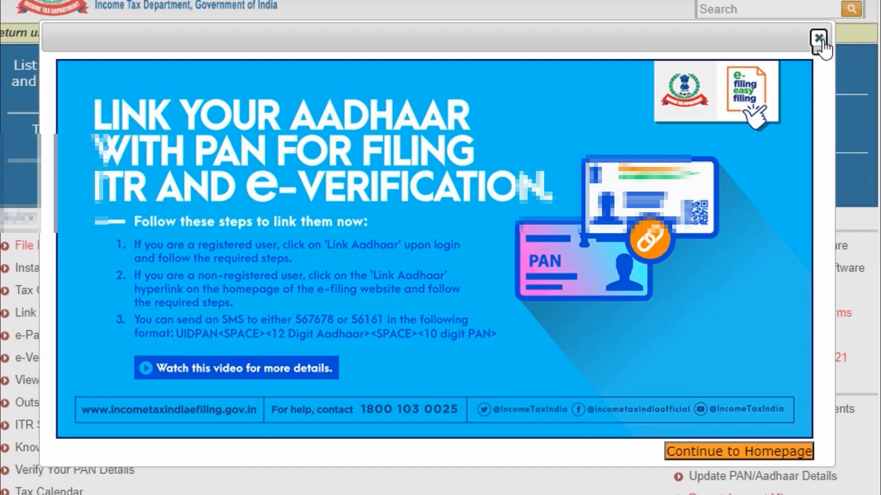
pyautogui.click(820, 36)
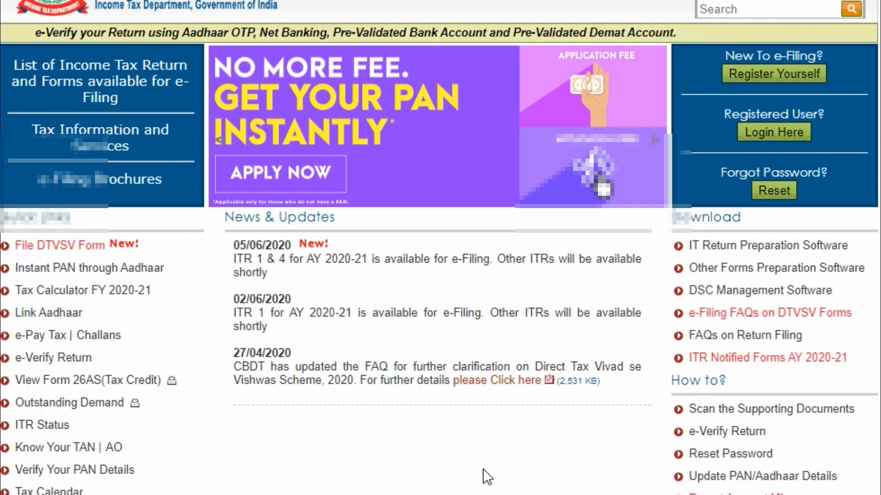
# - Follow Check Refund Dispatch Status through to the NSDL Refund Tracking site
pyautogui.scroll(-5, 483, 469)
pyautogui.scroll(1, 482, 468)
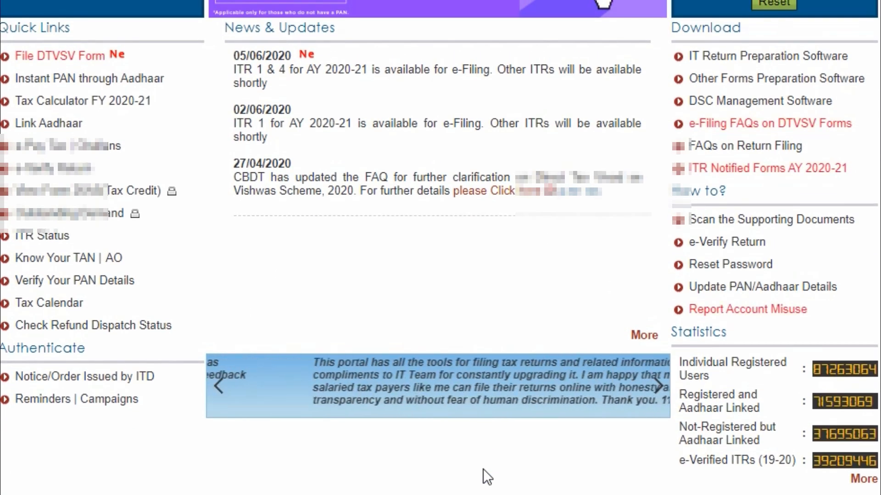
pyautogui.click(101, 326)
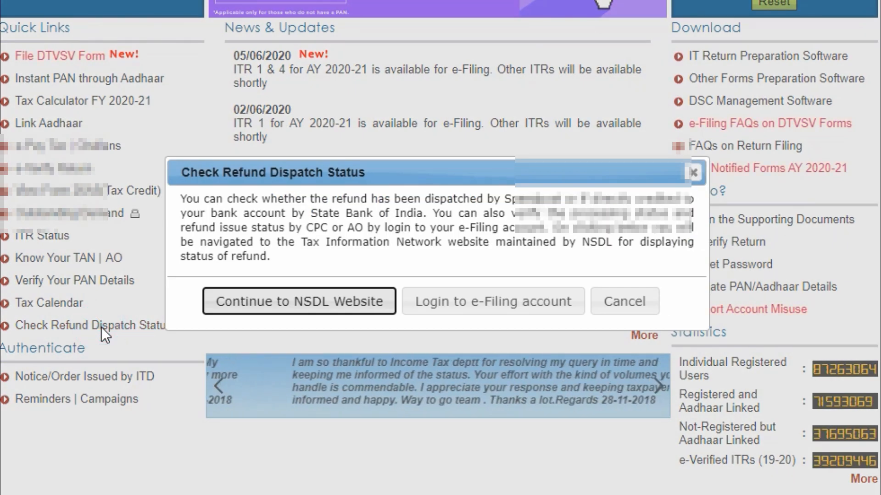
pyautogui.click(331, 302)
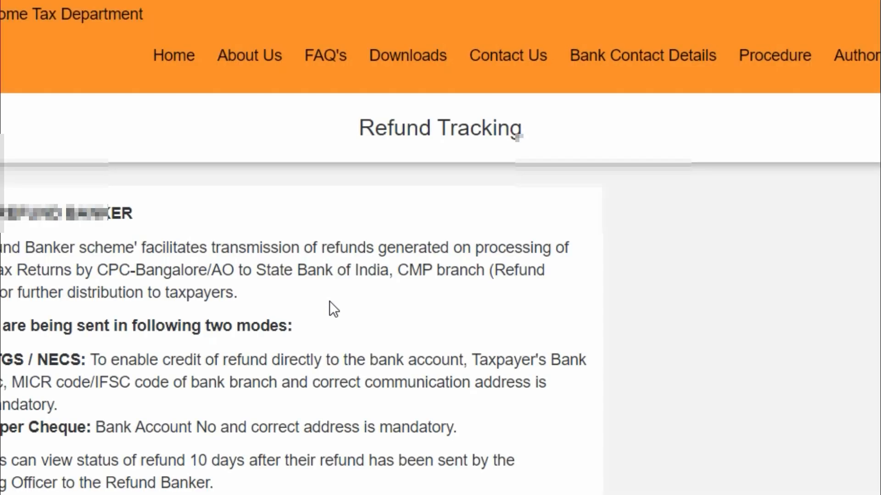
# - Query the refund status for AY 2021-2022 by entering the PAN and the captcha text
pyautogui.scroll(-2, 329, 301)
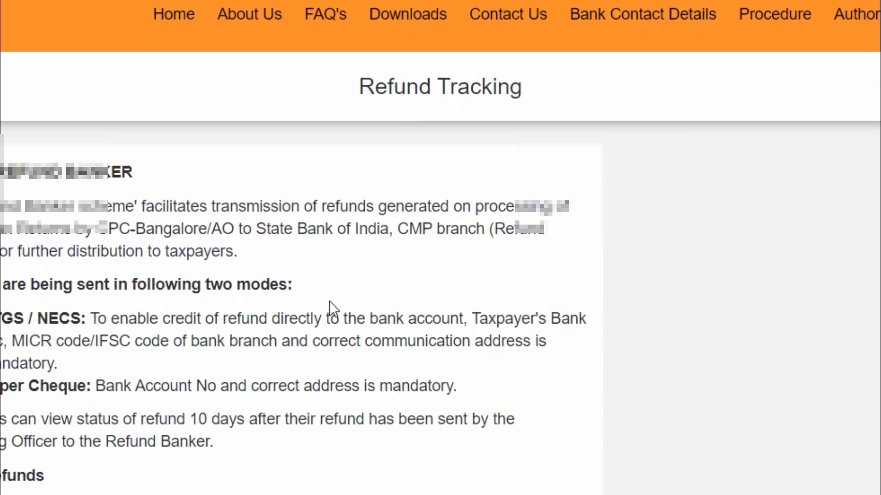
pyautogui.scroll(-6, 329, 301)
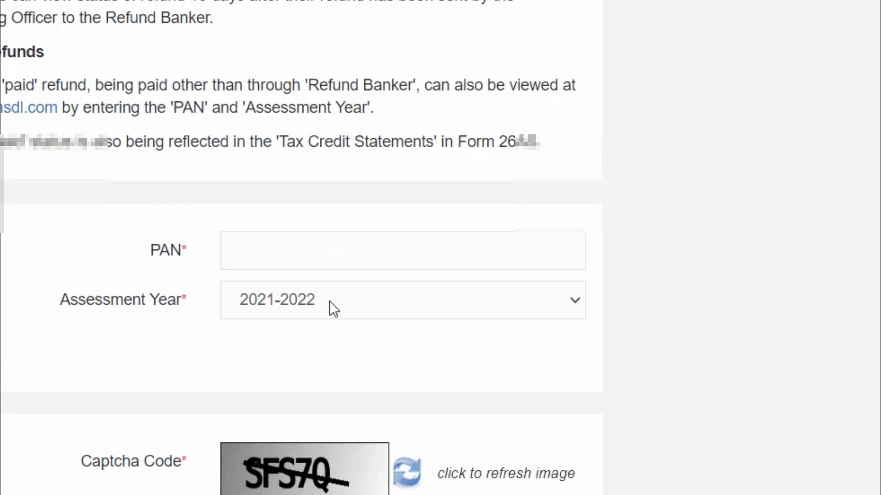
pyautogui.click(329, 250)
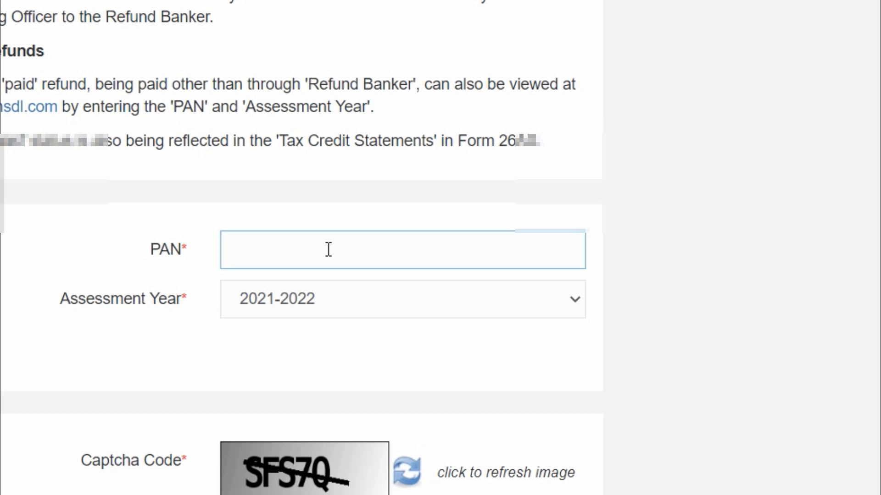
pyautogui.write('•••••')
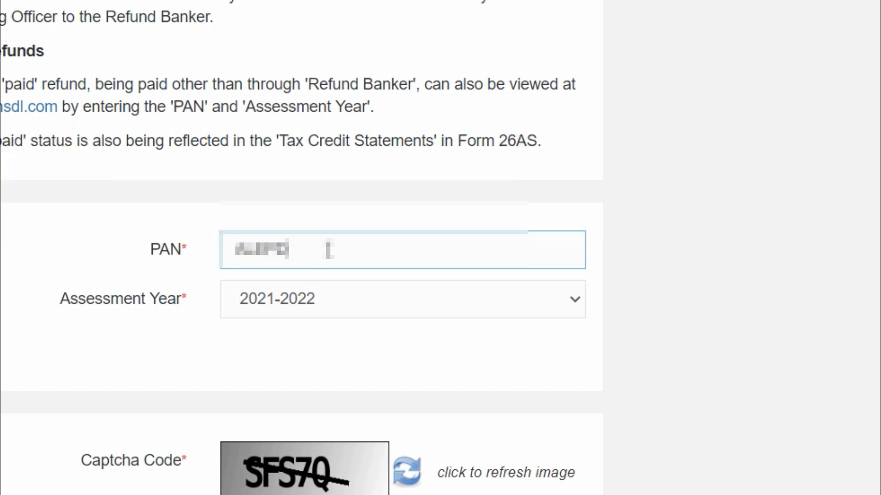
pyautogui.write('•••••')
pyautogui.scroll(-3, 403, 356)
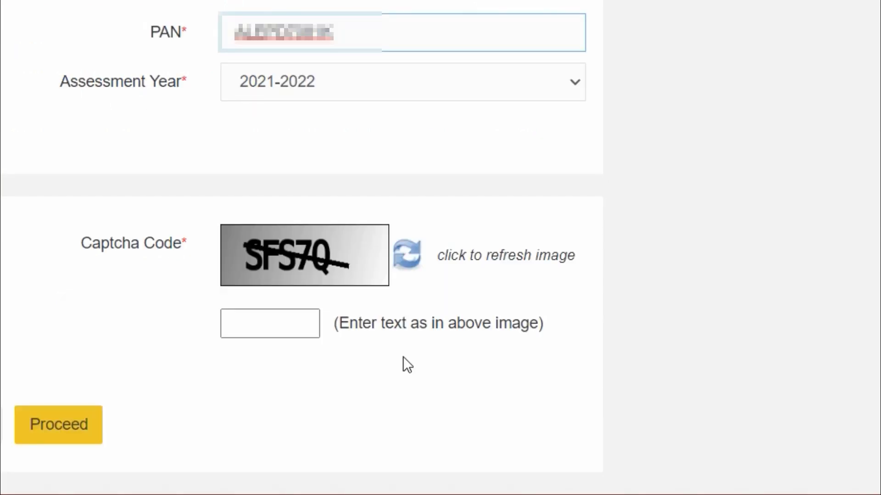
pyautogui.click(285, 317)
pyautogui.write('SFS')
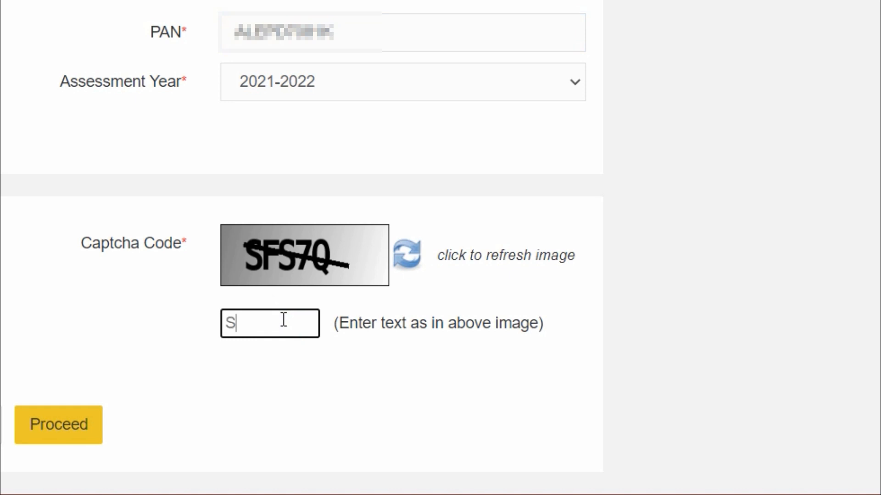
pyautogui.write('7Q')
pyautogui.click(70, 428)
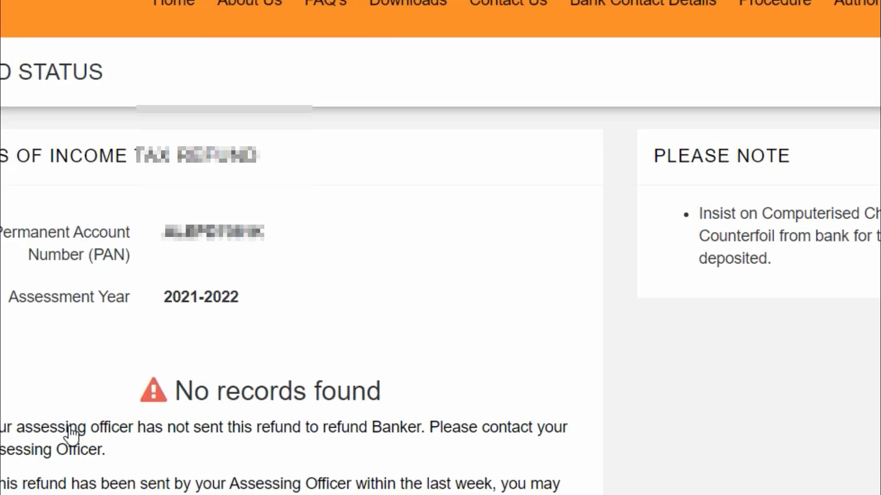
pyautogui.scroll(-2, 497, 397)
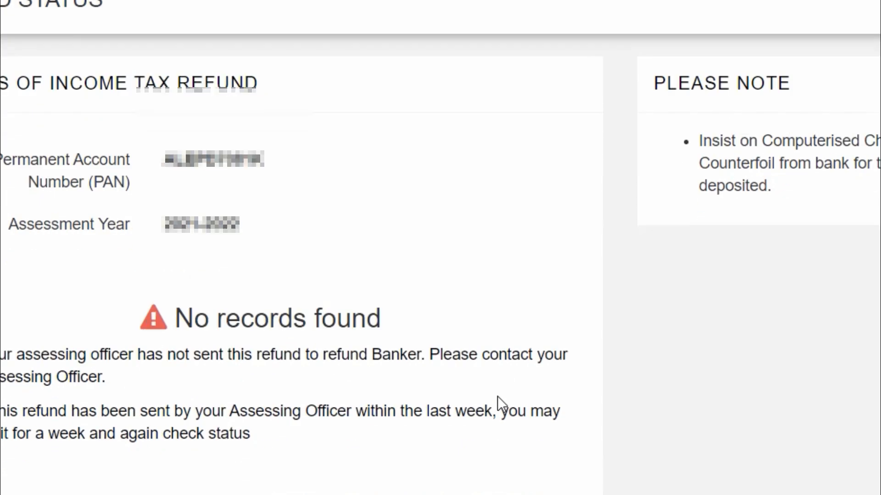